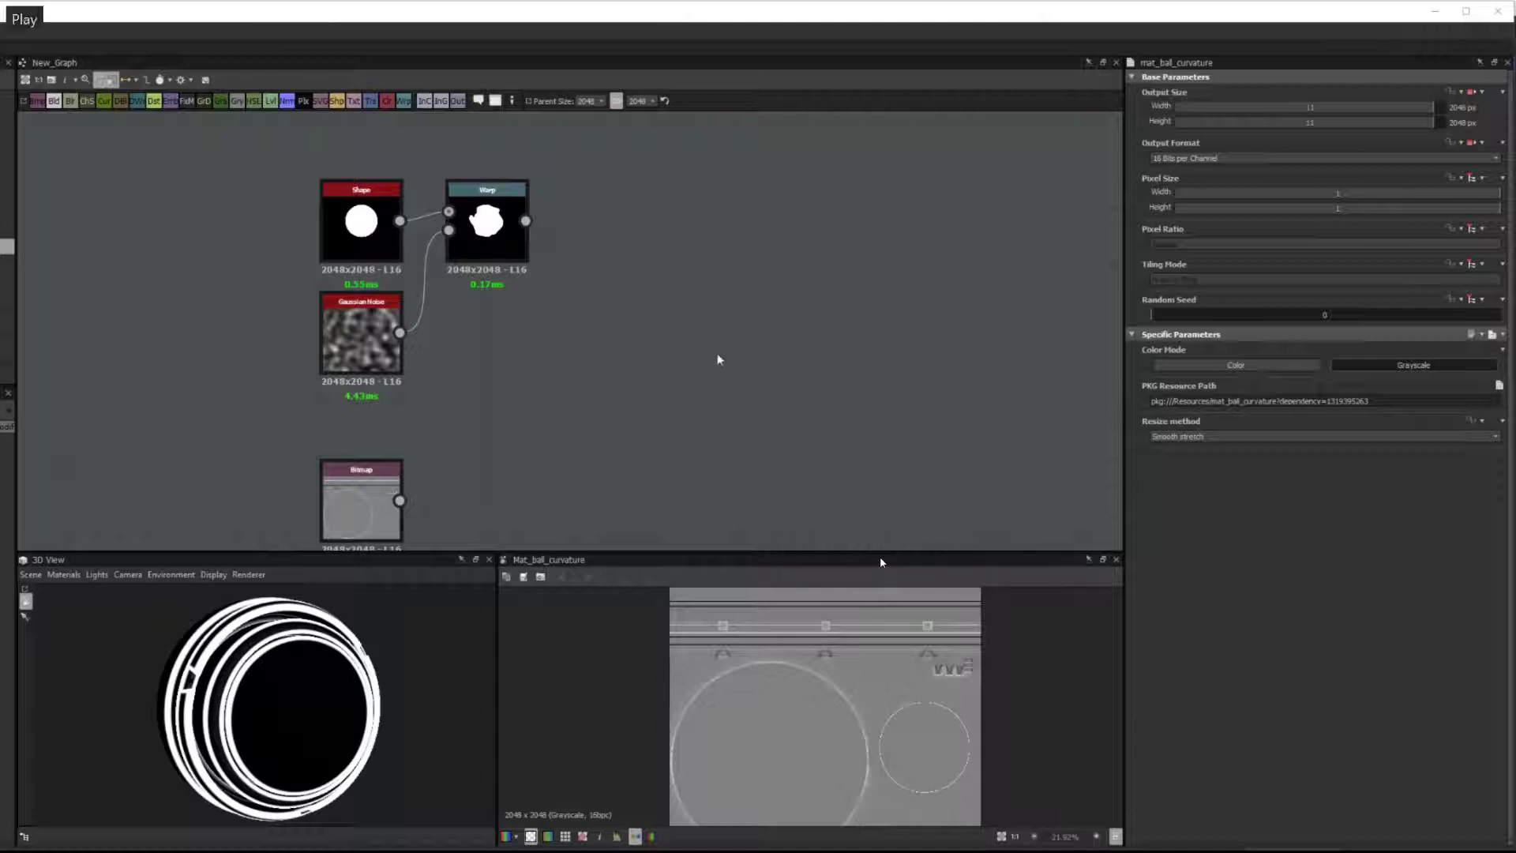
Add a Tile Sampler node, feed the Warp output into its pattern input, and set Pattern to Pattern Input.
{"action": "key", "text": "space"}
{"action": "type", "text": "tile"}
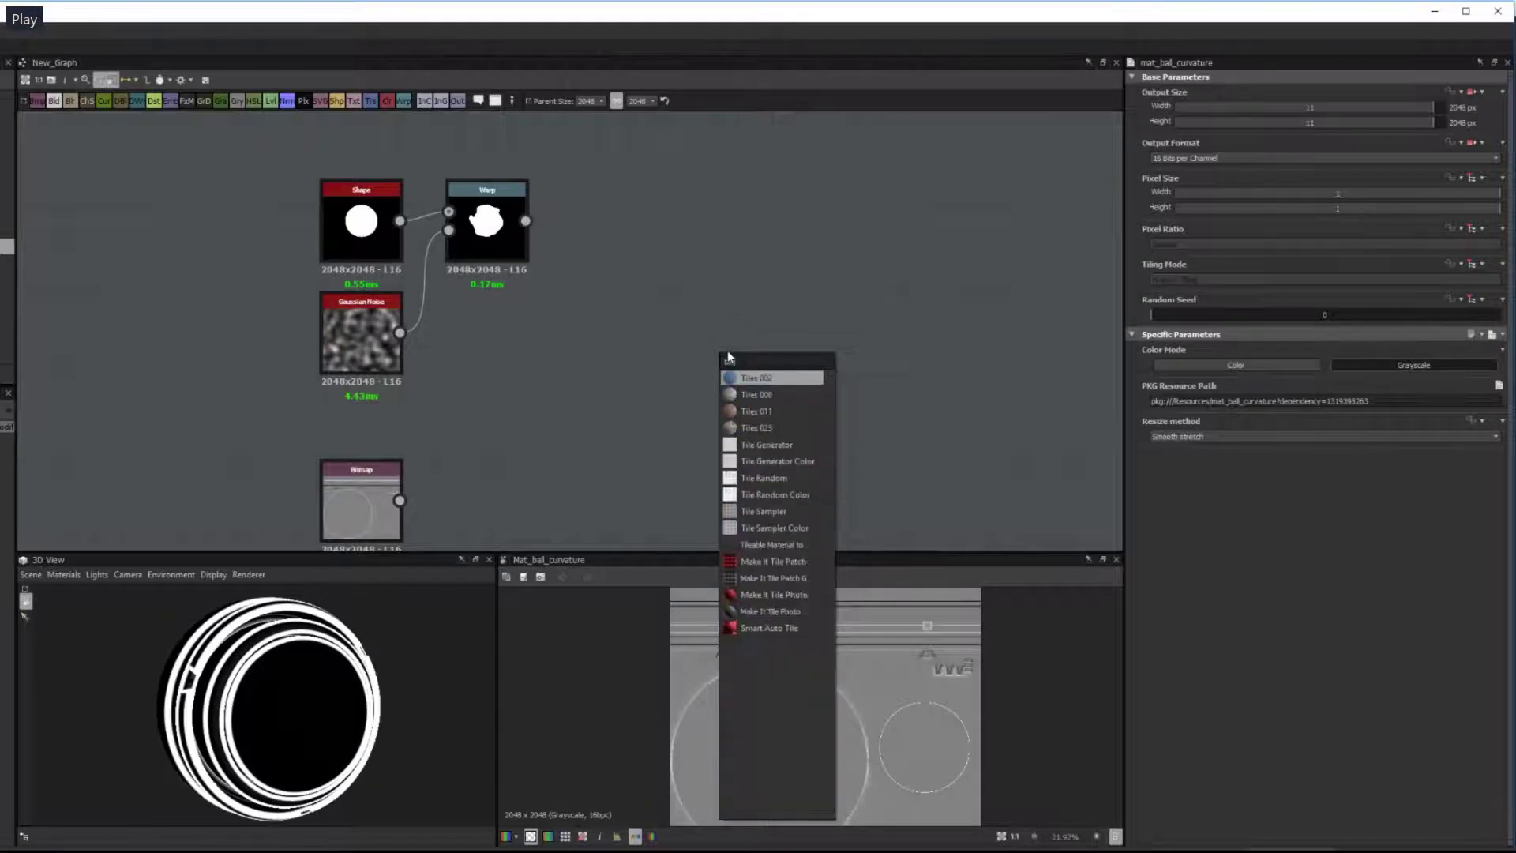
{"action": "left_click", "coordinate": [767, 513]}
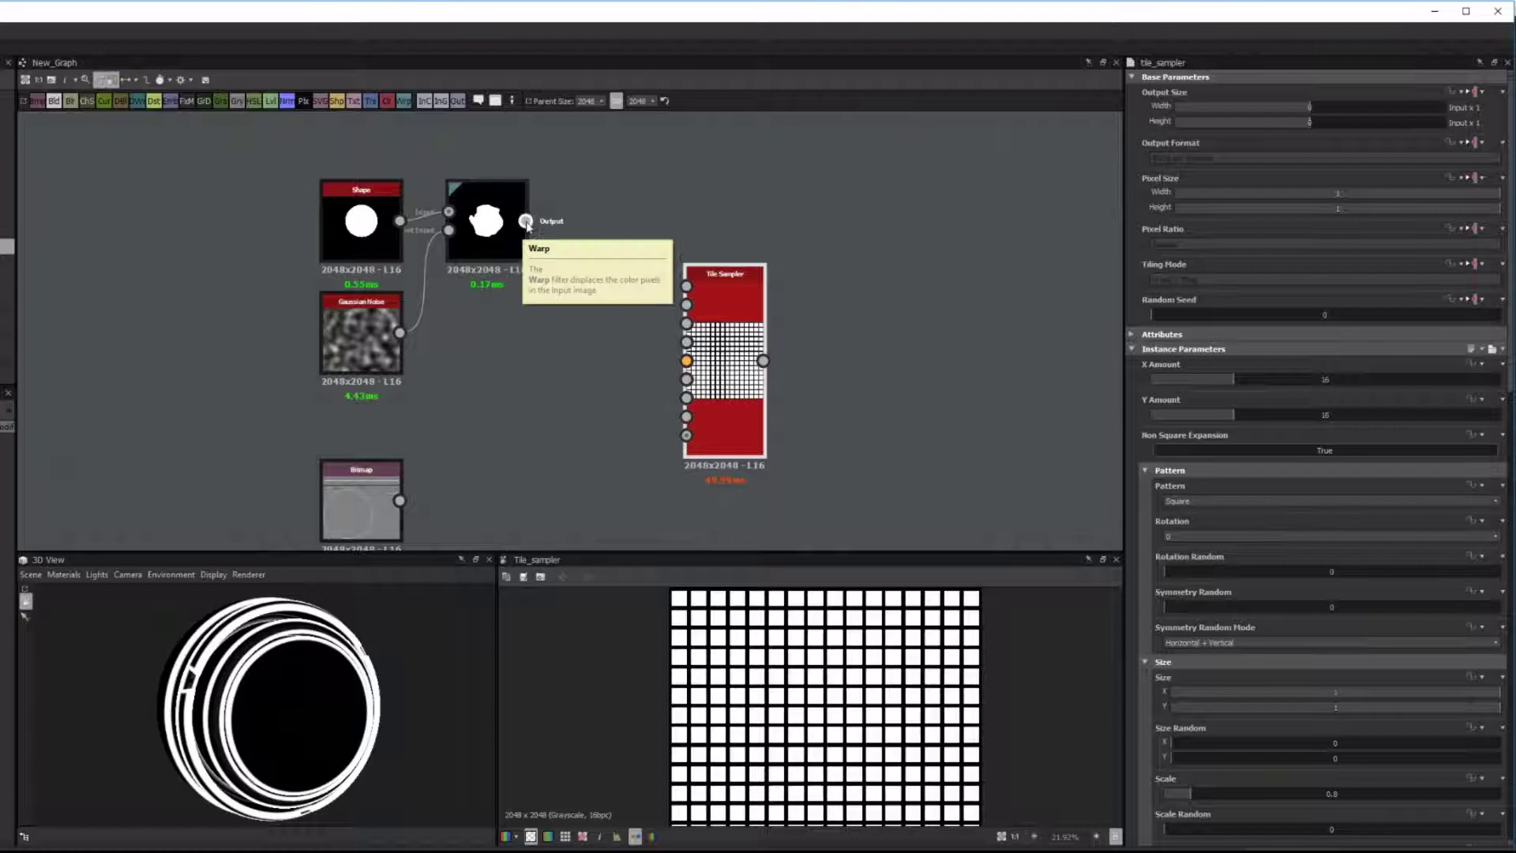
{"action": "left_click_drag", "start_coordinate": [525, 221], "coordinate": [686, 287]}
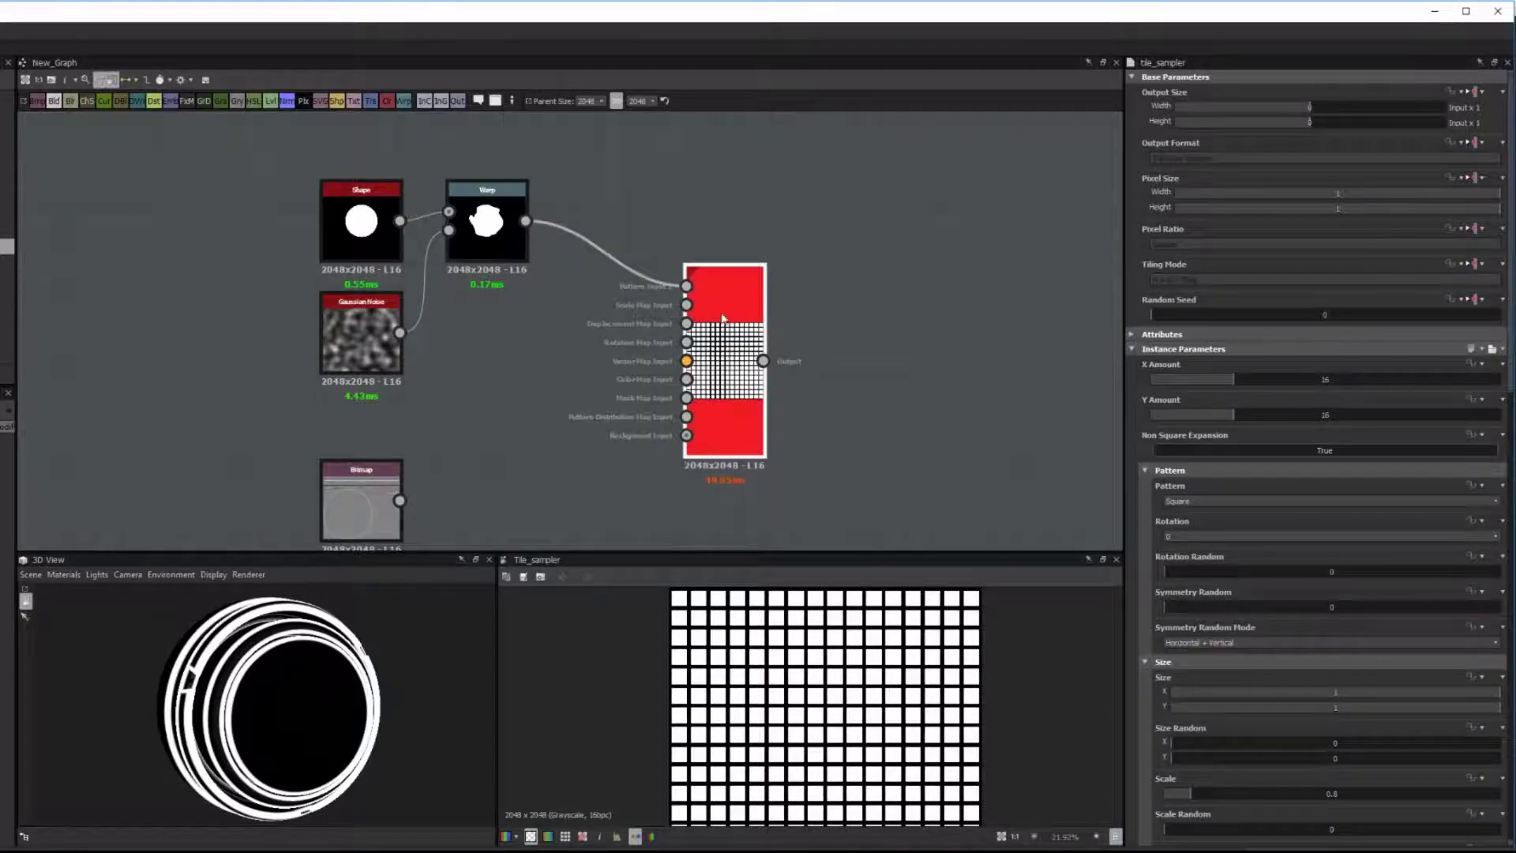
{"action": "left_click", "coordinate": [1259, 502]}
{"action": "left_click", "coordinate": [1245, 515]}
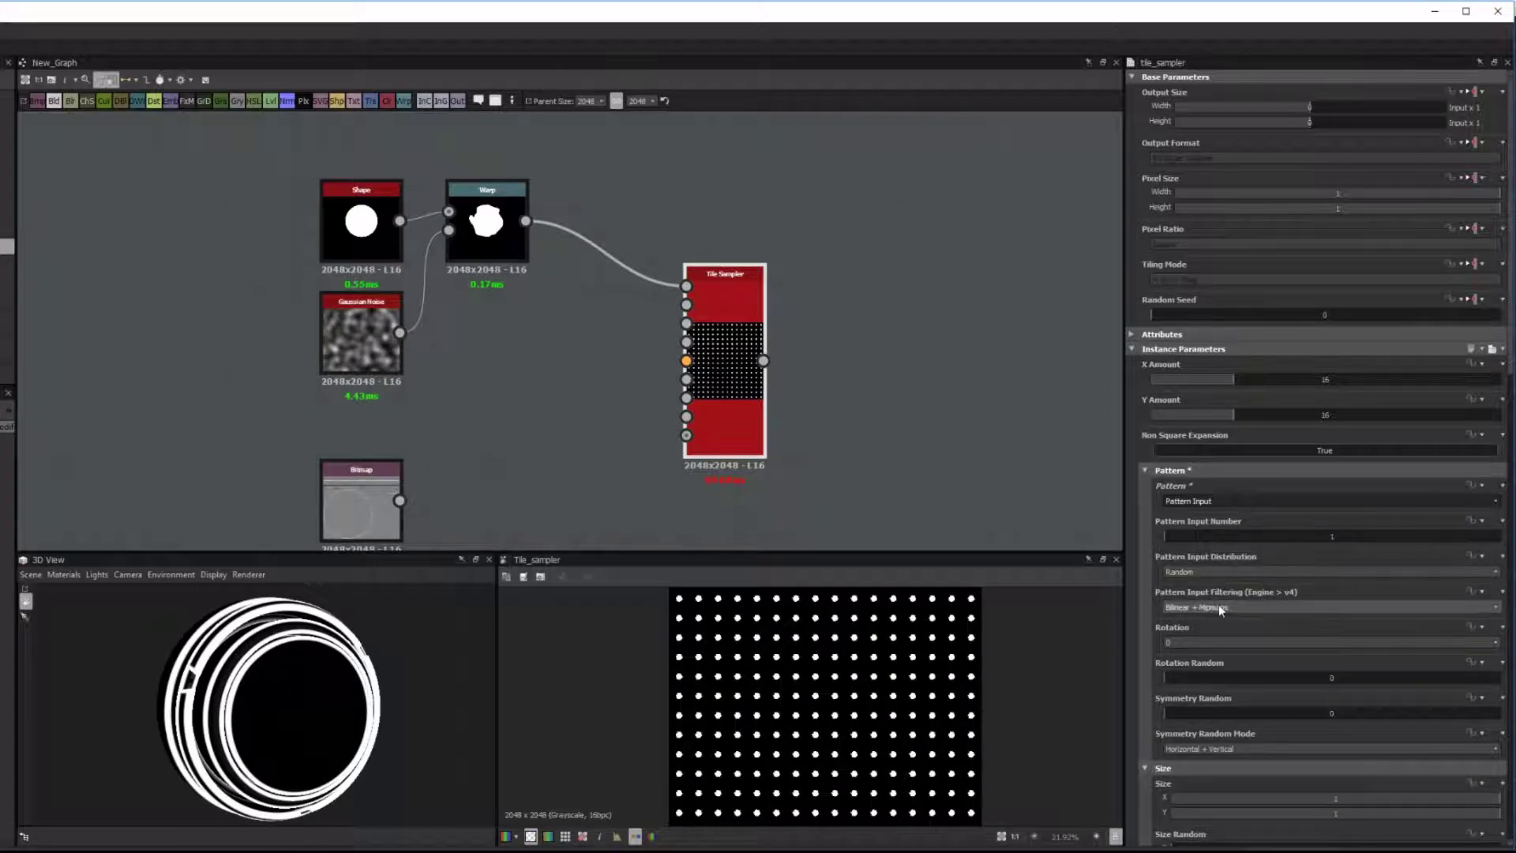
Set the Tile Sampler's Rotation Random to about 0.96 and raise Symmetry Random to its maximum.
{"action": "left_click_drag", "start_coordinate": [1288, 676], "coordinate": [1488, 677]}
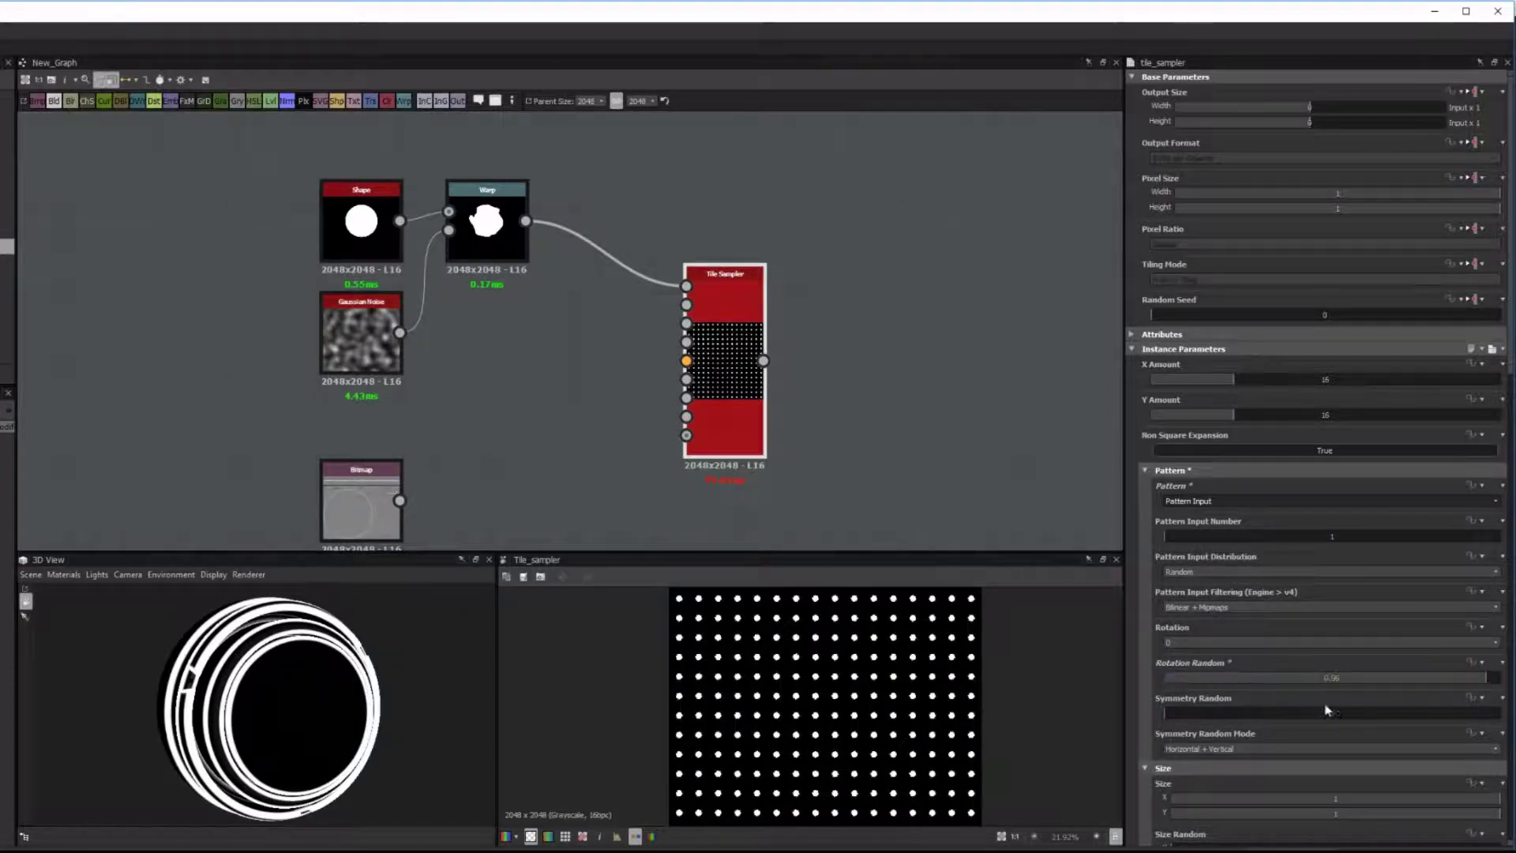
{"action": "left_click_drag", "start_coordinate": [1332, 713], "coordinate": [1499, 714]}
{"action": "left_click", "coordinate": [1146, 470]}
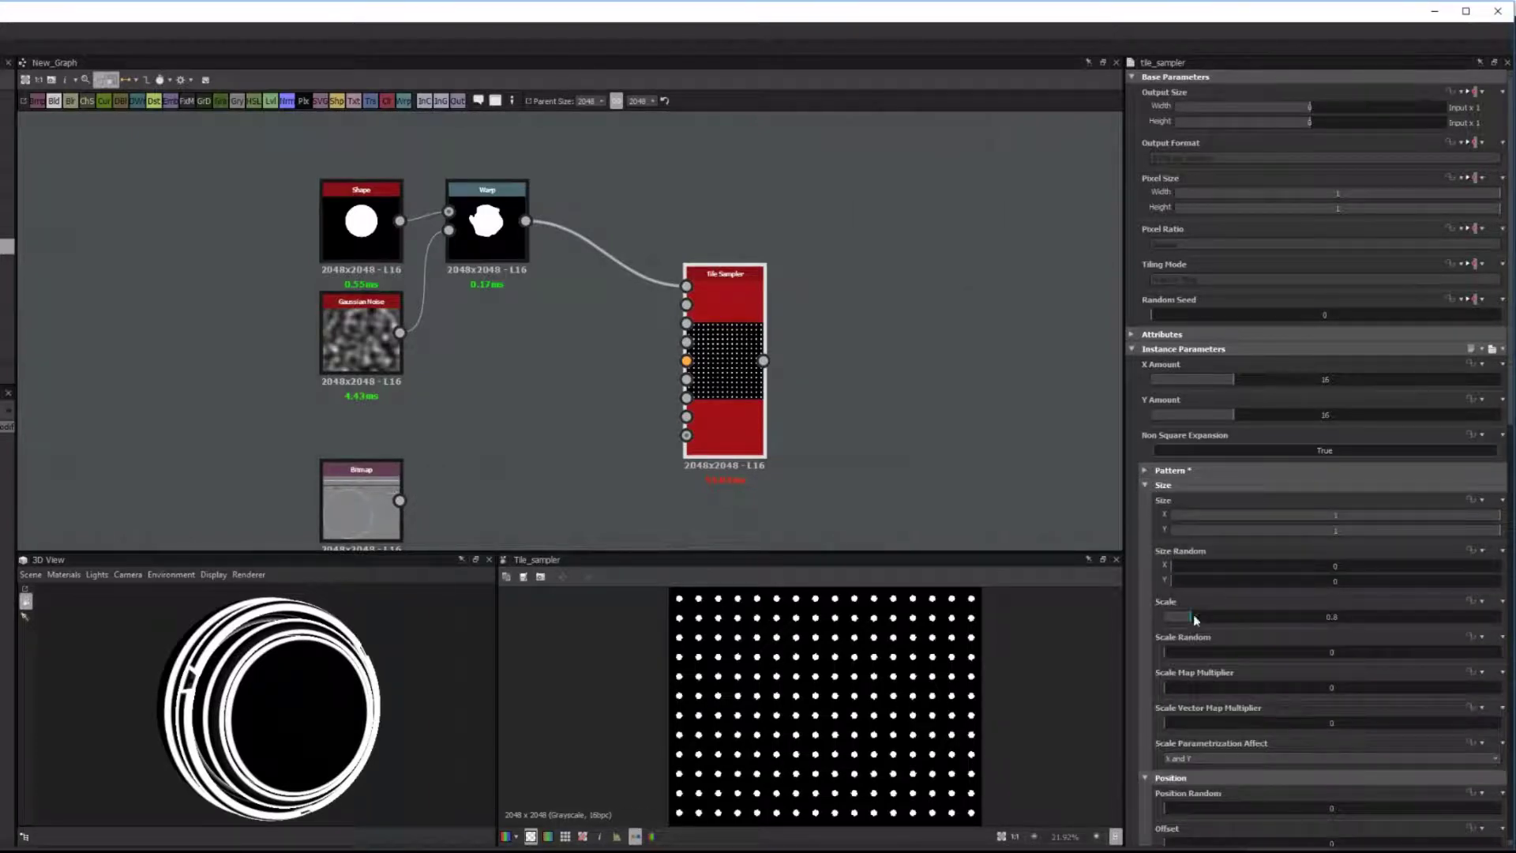
Set the Tile Sampler's Scale Random to 0.39 and raise Position Random to its maximum.
{"action": "left_click_drag", "start_coordinate": [1183, 652], "coordinate": [1296, 652]}
{"action": "left_click", "coordinate": [1147, 486]}
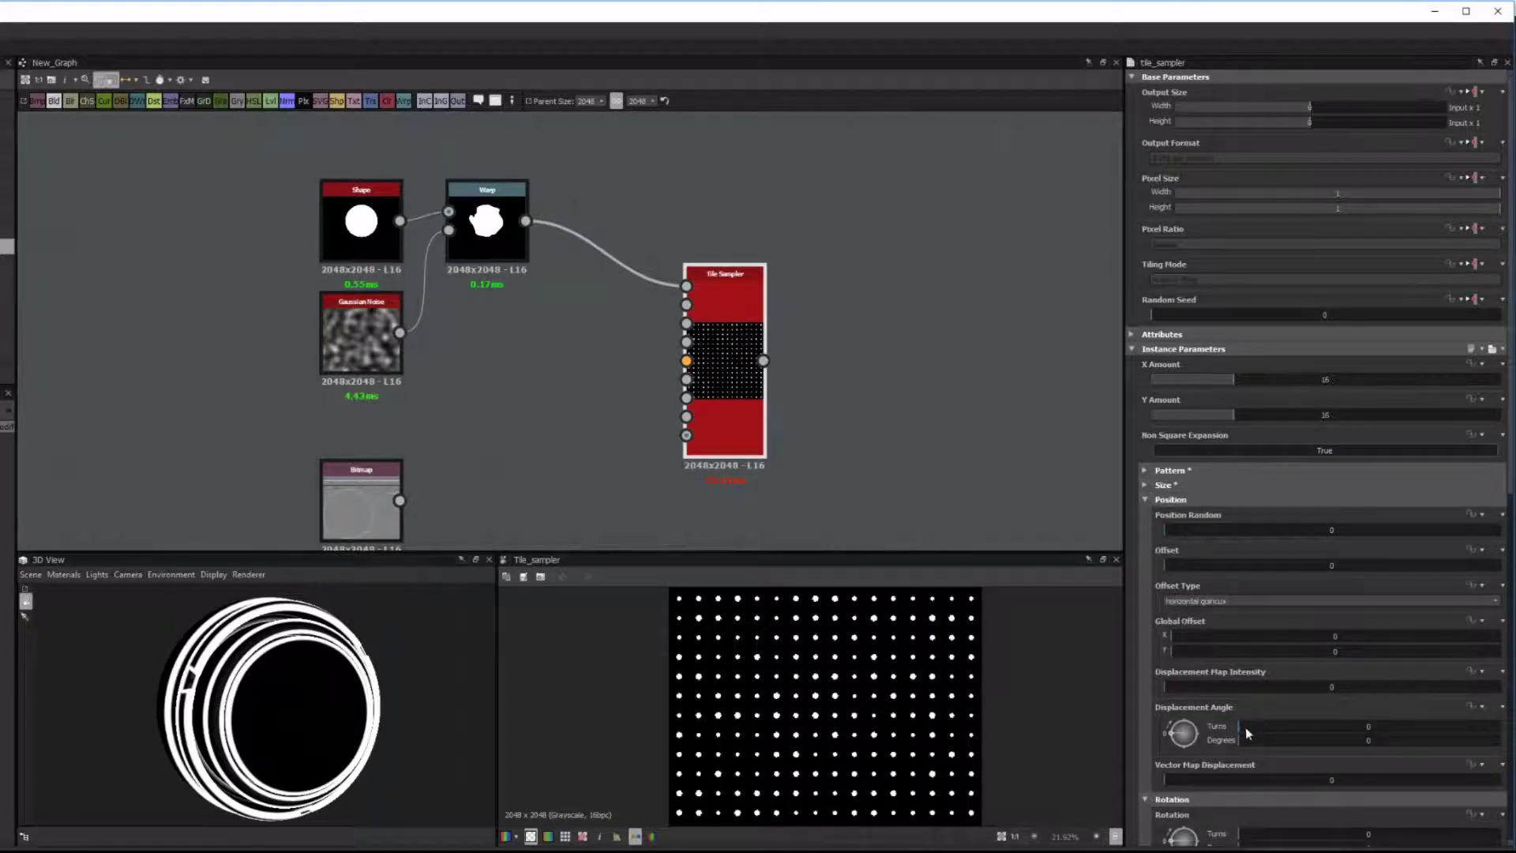
{"action": "left_click_drag", "start_coordinate": [1211, 528], "coordinate": [1505, 542]}
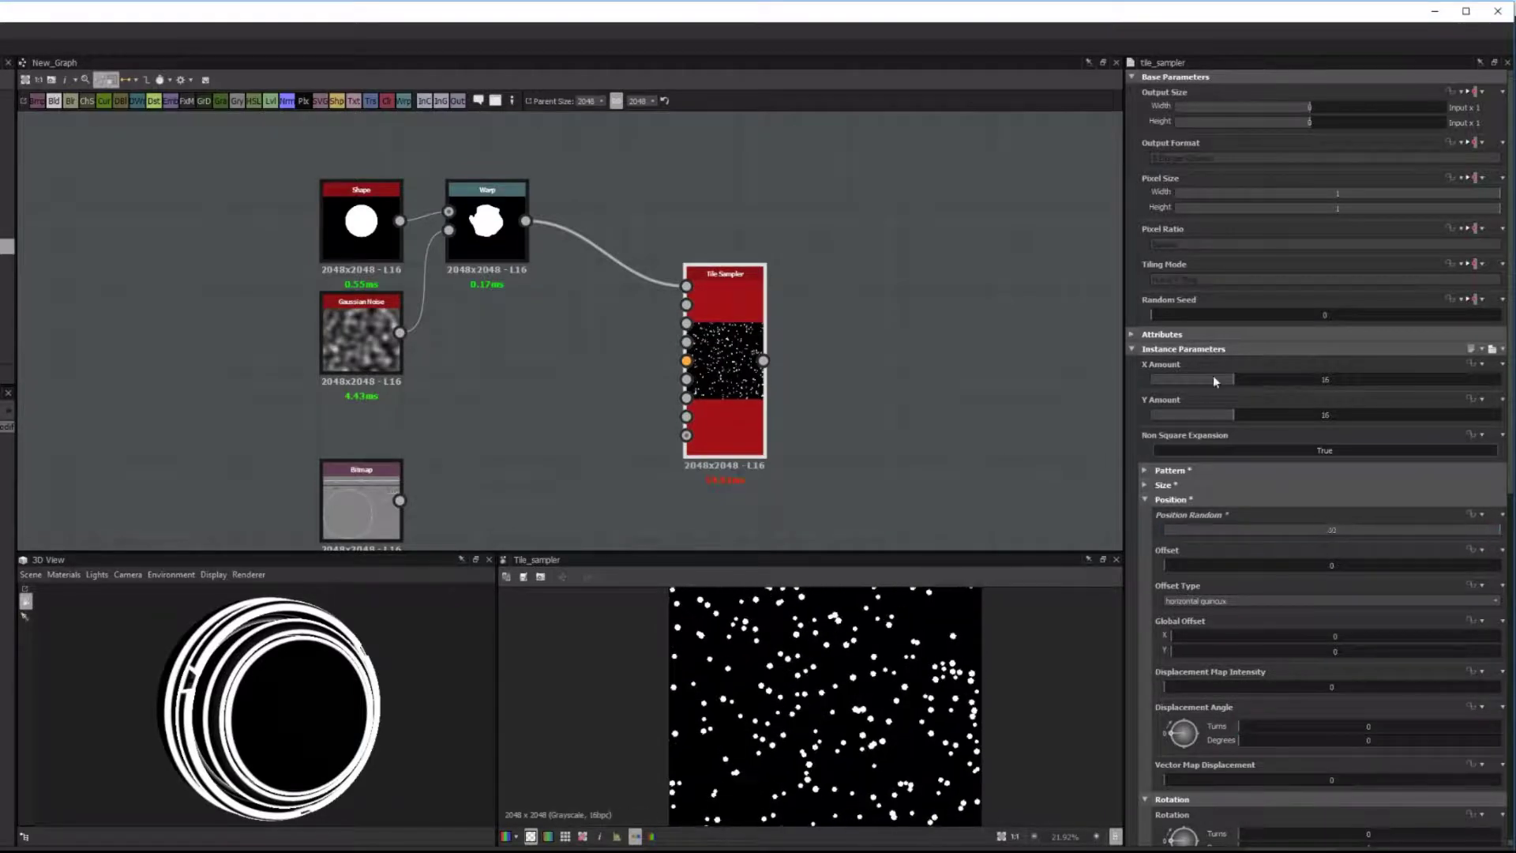
Set the Tile Sampler's X Amount and Y Amount to 32 and its Scale to 1.1.
{"action": "left_click_drag", "start_coordinate": [1304, 385], "coordinate": [1326, 383]}
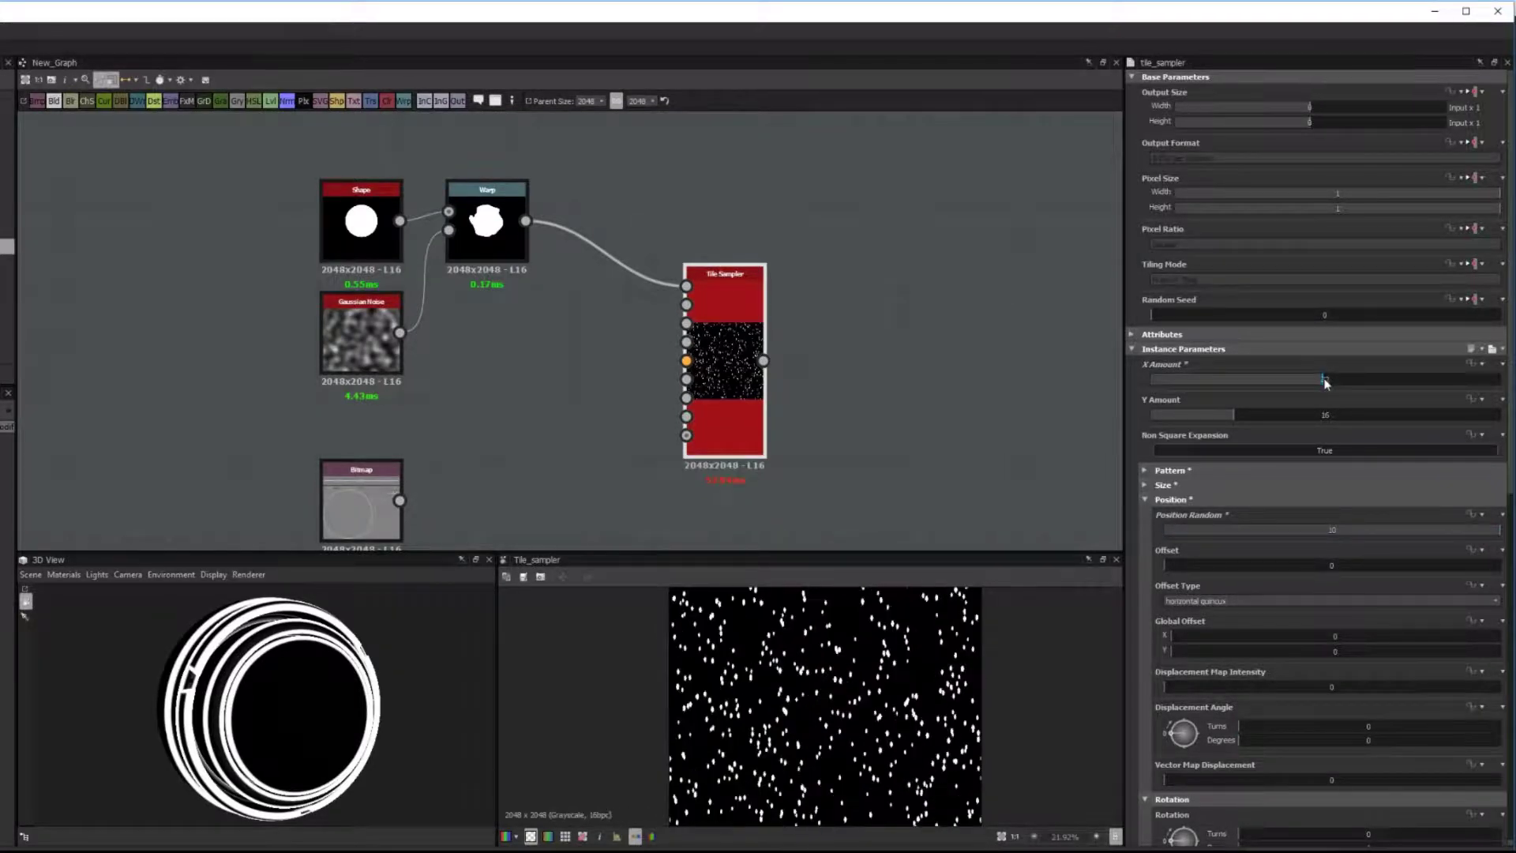
{"action": "left_click", "coordinate": [1323, 414]}
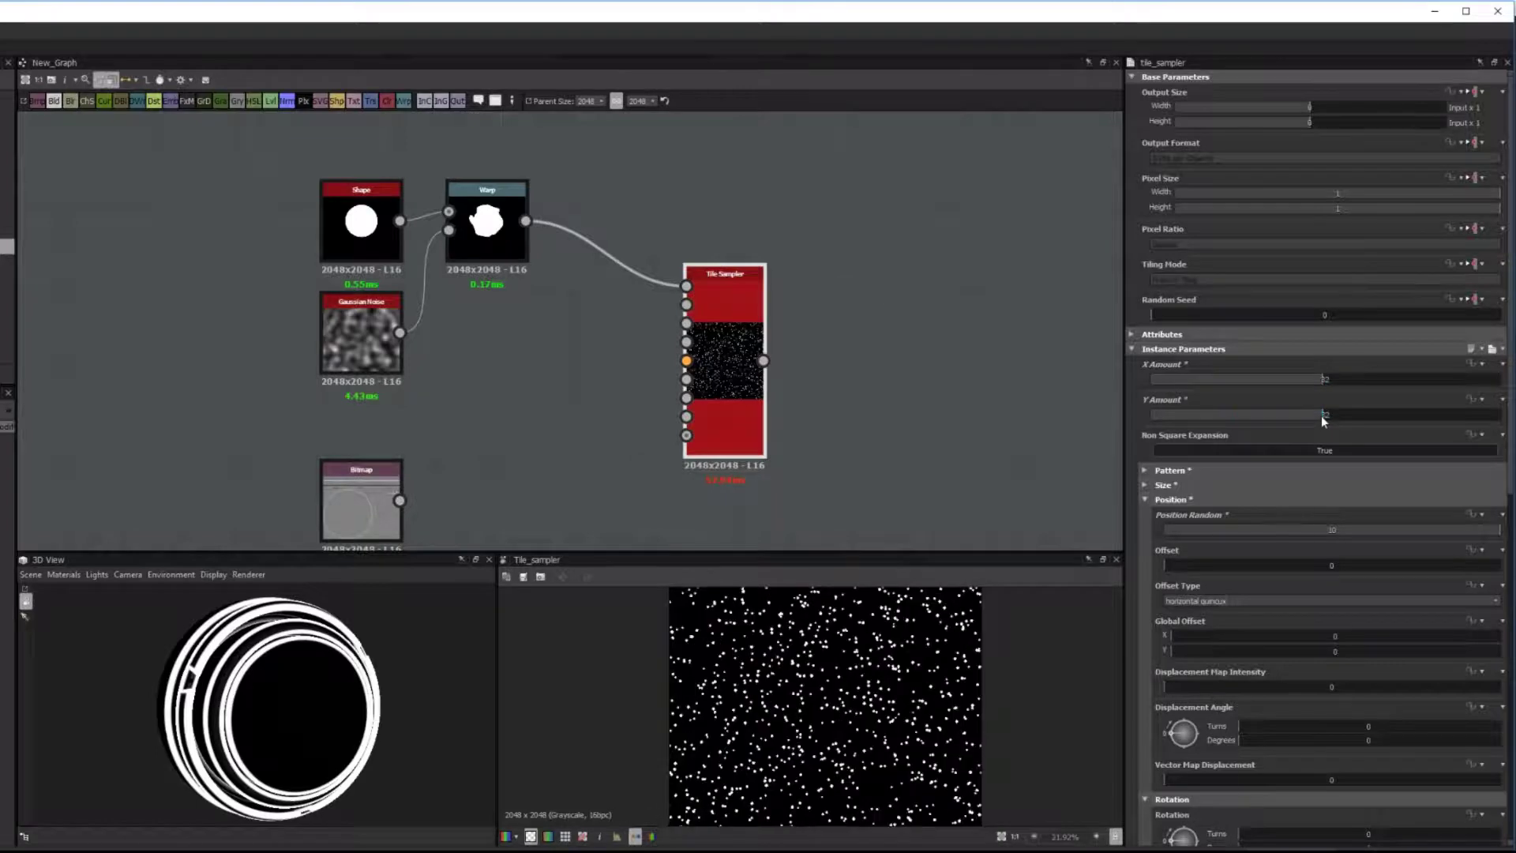
{"action": "left_click", "coordinate": [1146, 485]}
{"action": "mouse_move", "coordinate": [1194, 619]}
{"action": "left_mouse_down"}
{"action": "mouse_move", "coordinate": [1229, 619]}
{"action": "mouse_move", "coordinate": [1201, 623]}
{"action": "left_mouse_up"}
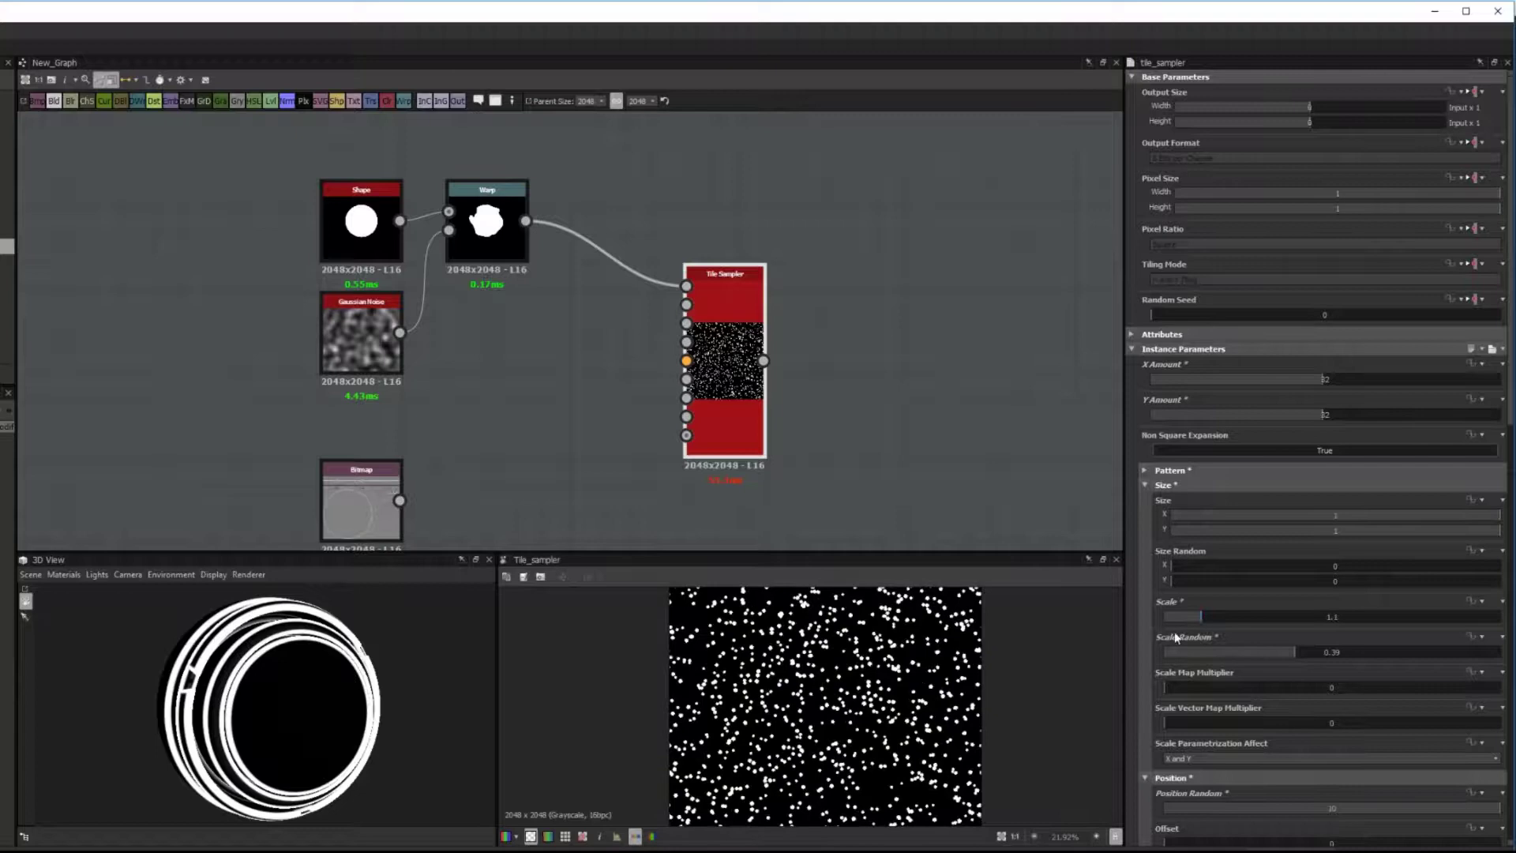
Preview the Tile Sampler output on the 3D model, followed by the curvature bitmap.
{"action": "right_click", "coordinate": [725, 387]}
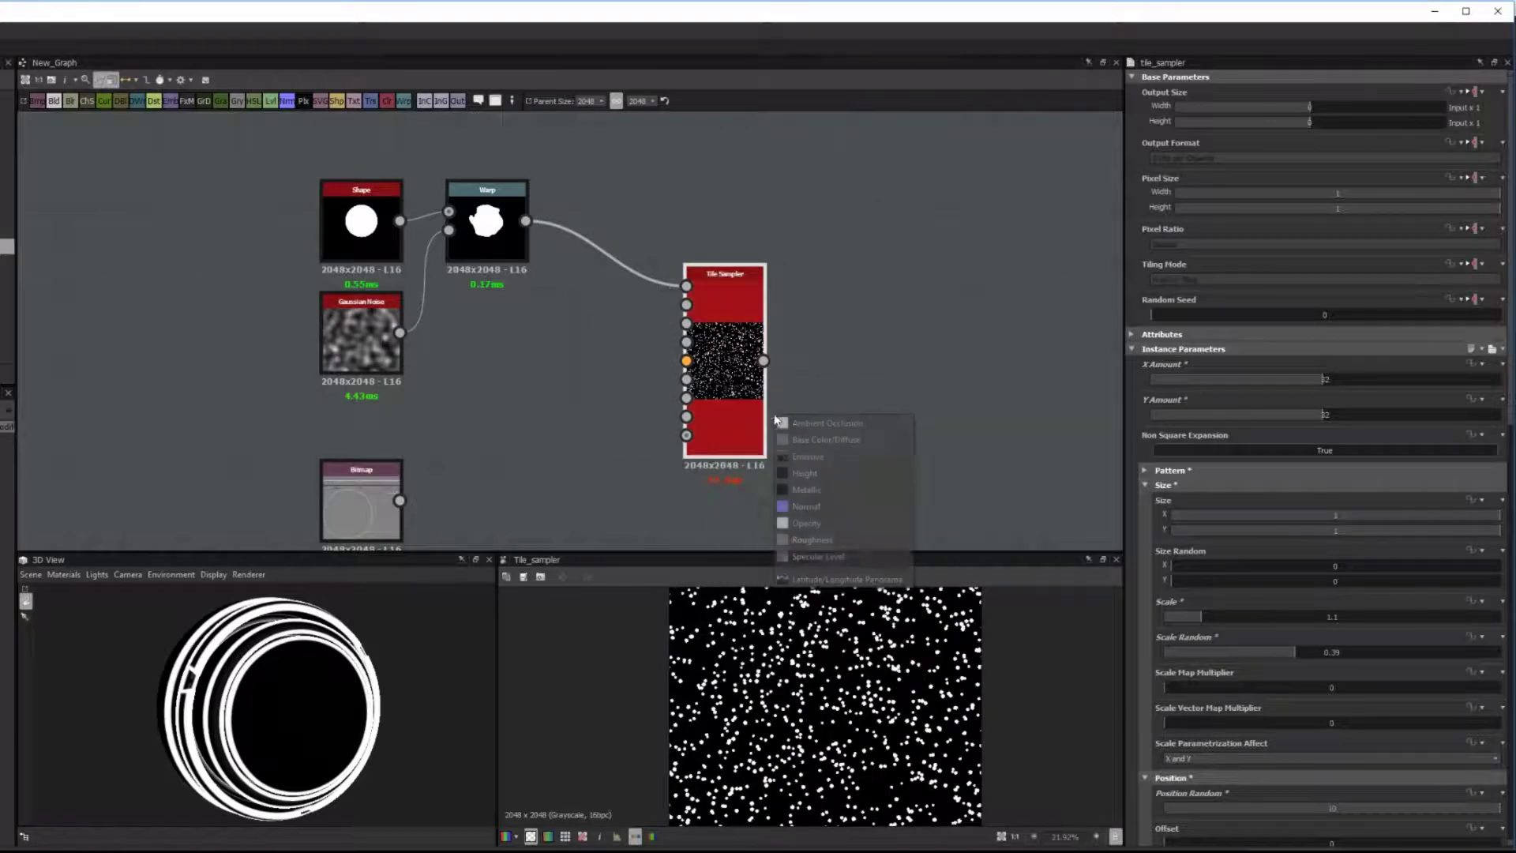
{"action": "left_click", "coordinate": [804, 461]}
{"action": "mouse_move", "coordinate": [342, 698]}
{"action": "left_mouse_down"}
{"action": "mouse_move", "coordinate": [387, 707]}
{"action": "mouse_move", "coordinate": [438, 685]}
{"action": "mouse_move", "coordinate": [393, 709]}
{"action": "mouse_move", "coordinate": [368, 686]}
{"action": "left_mouse_up"}
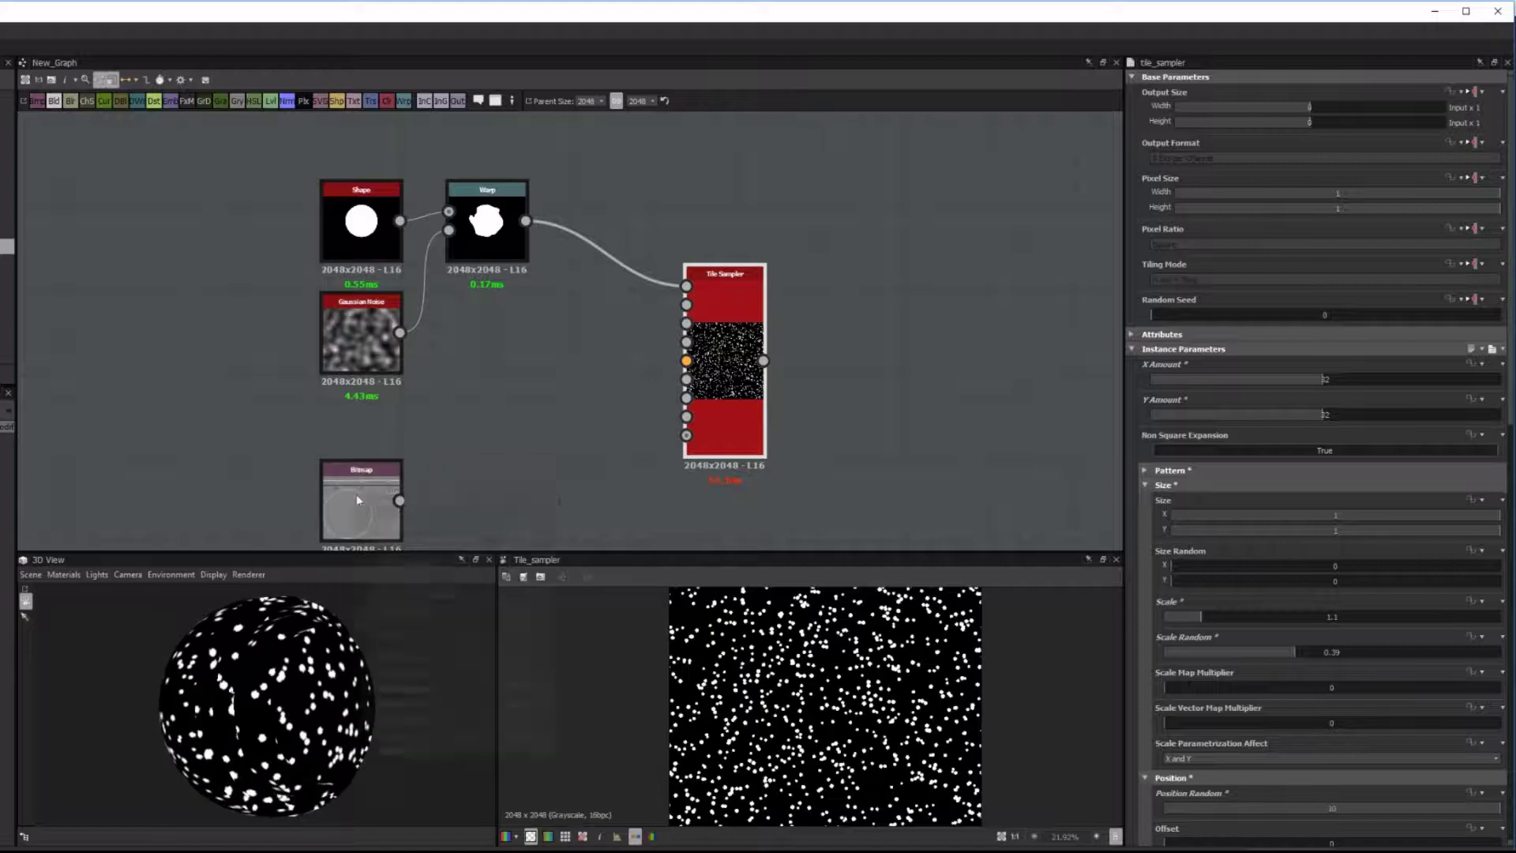
{"action": "right_click", "coordinate": [401, 483]}
{"action": "left_click", "coordinate": [406, 526]}
{"action": "left_click", "coordinate": [440, 570]}
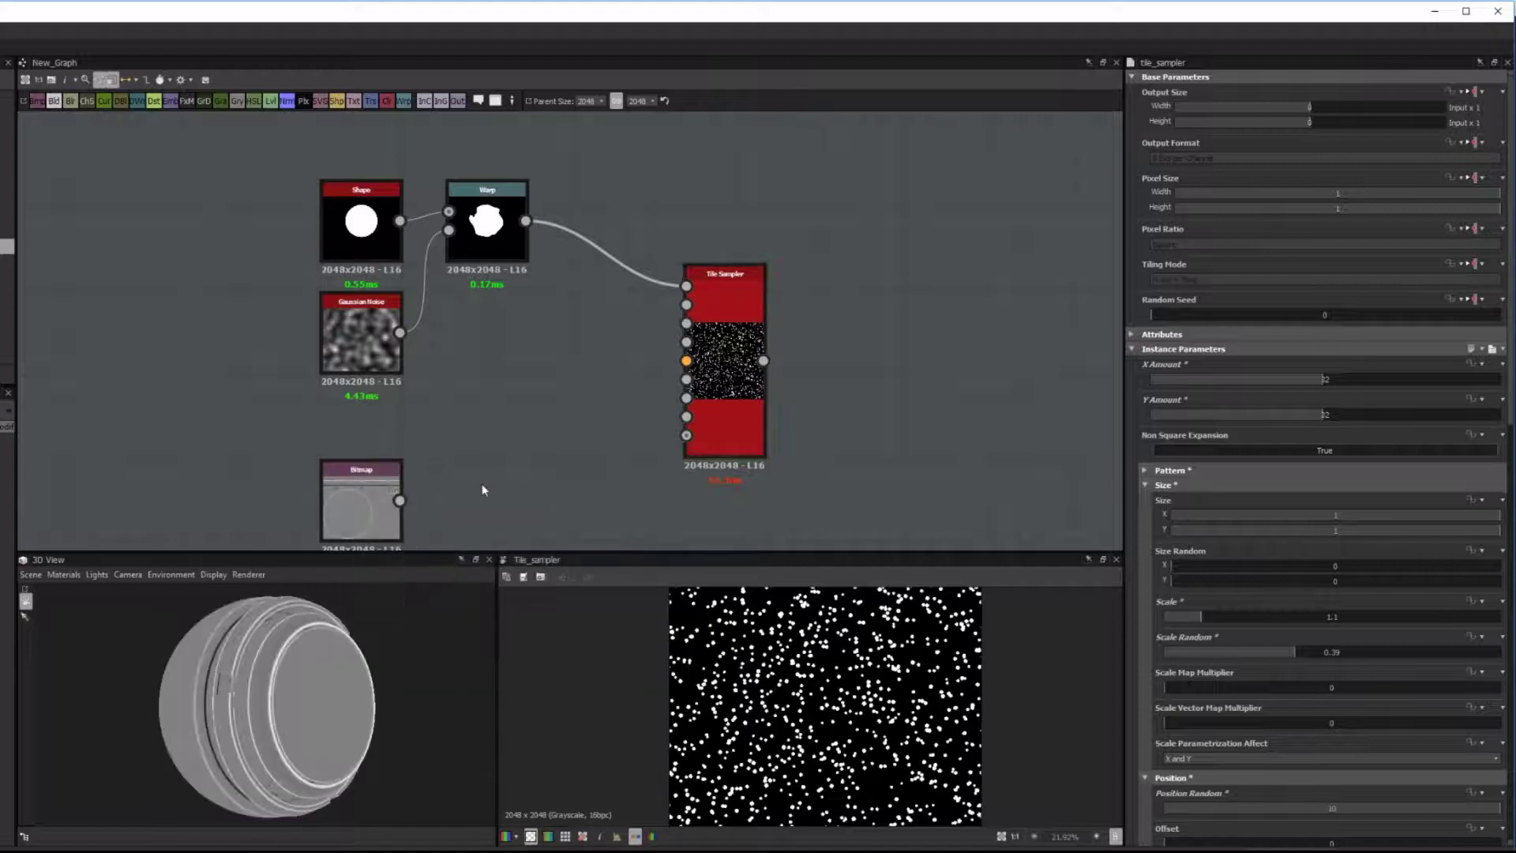
Add an Edge Select node fed by the curvature bitmap and connect it to the Tile Sampler's Mask Map Input.
{"action": "middle_click_drag", "start_coordinate": [483, 448], "coordinate": [483, 372]}
{"action": "key", "text": "space"}
{"action": "type", "text": "edg"}
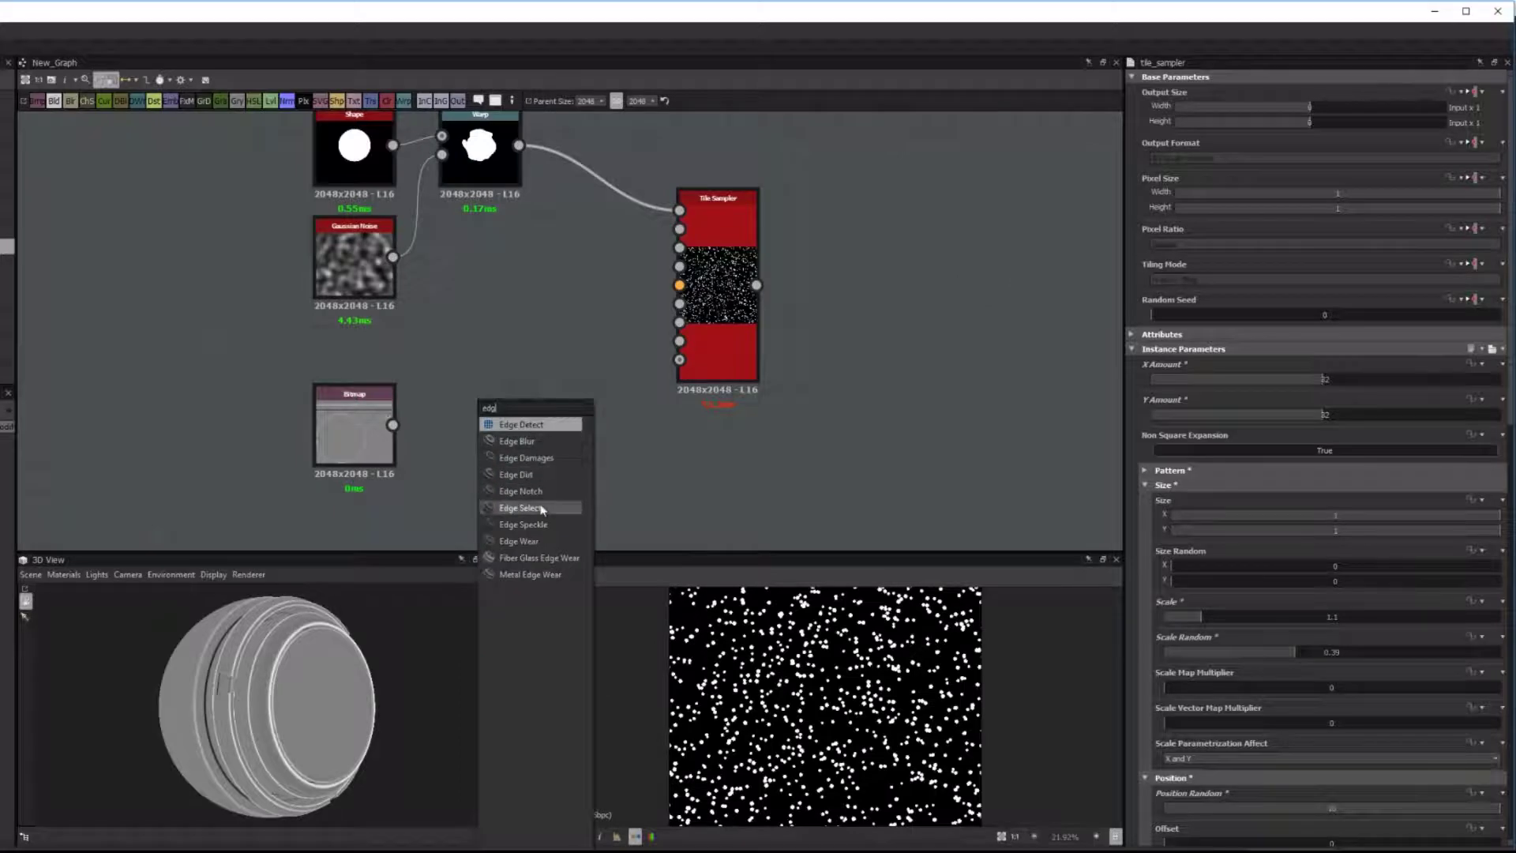
{"action": "left_click", "coordinate": [542, 509]}
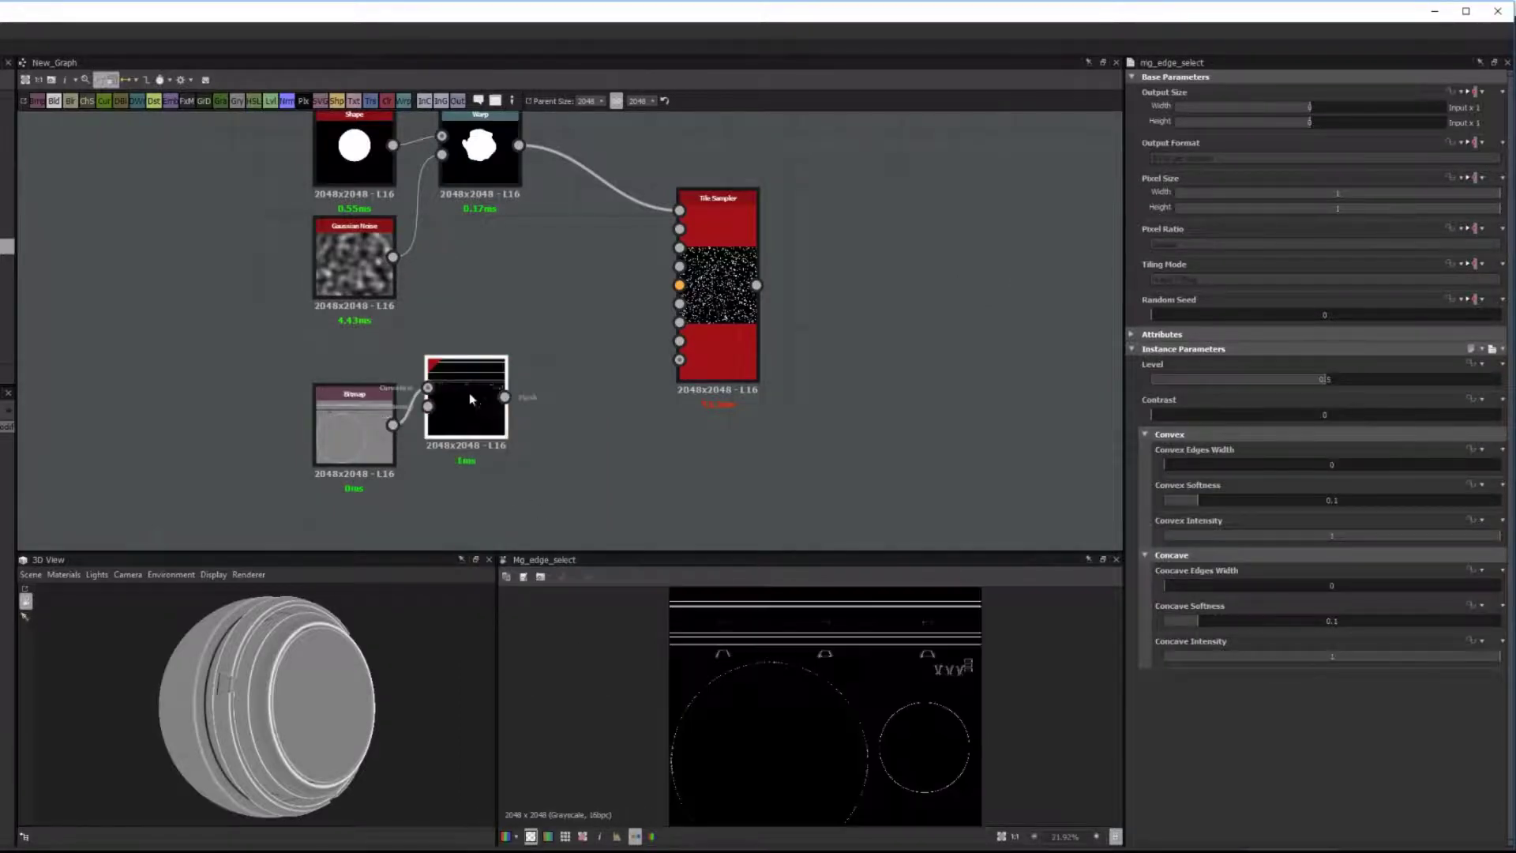
{"action": "left_click_drag", "start_coordinate": [469, 399], "coordinate": [525, 427]}
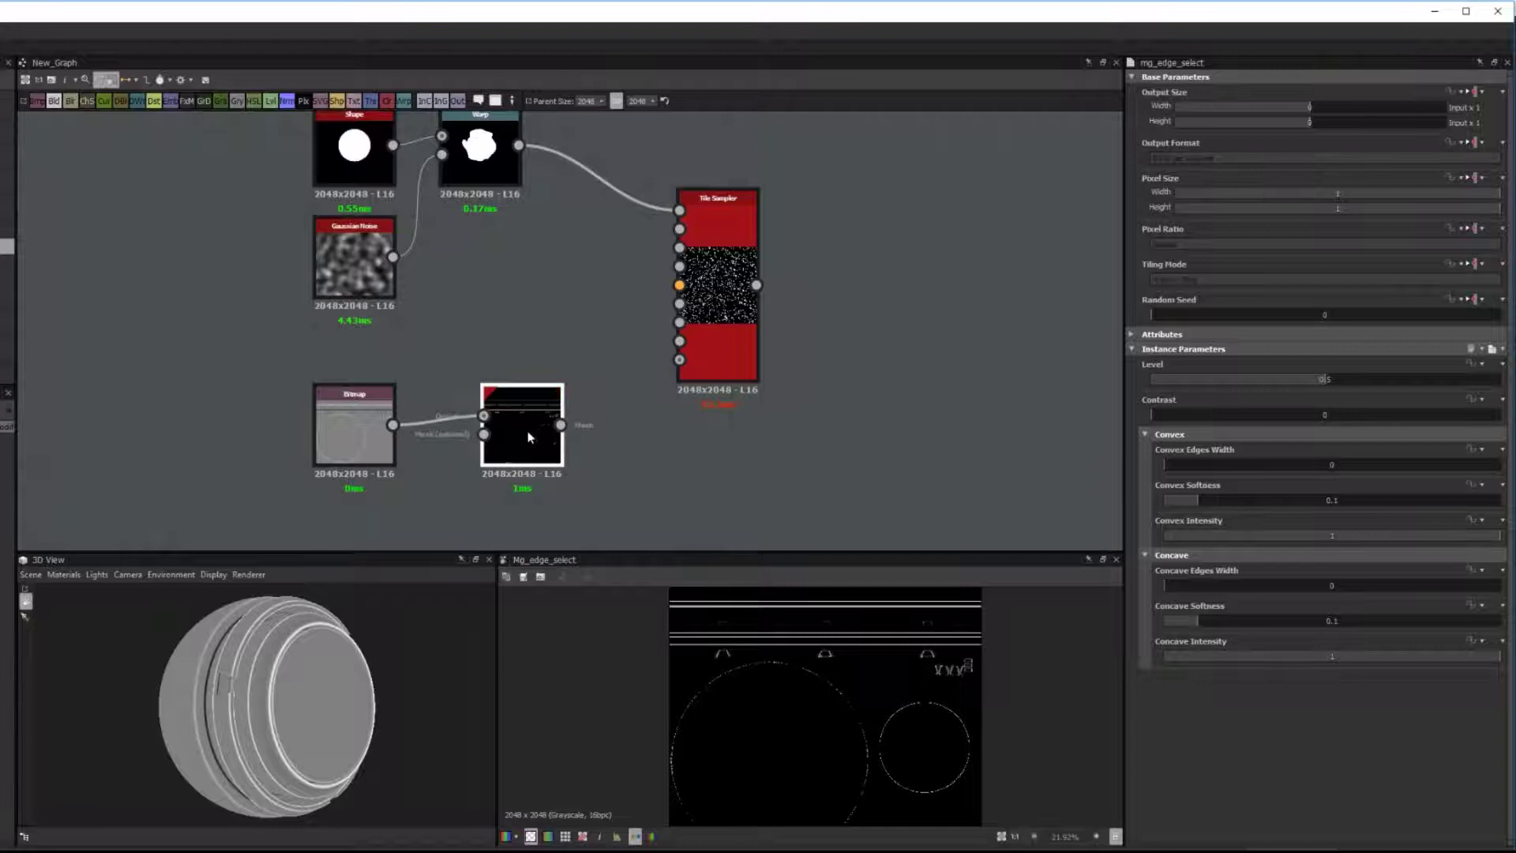
{"action": "left_click_drag", "start_coordinate": [657, 344], "coordinate": [680, 321]}
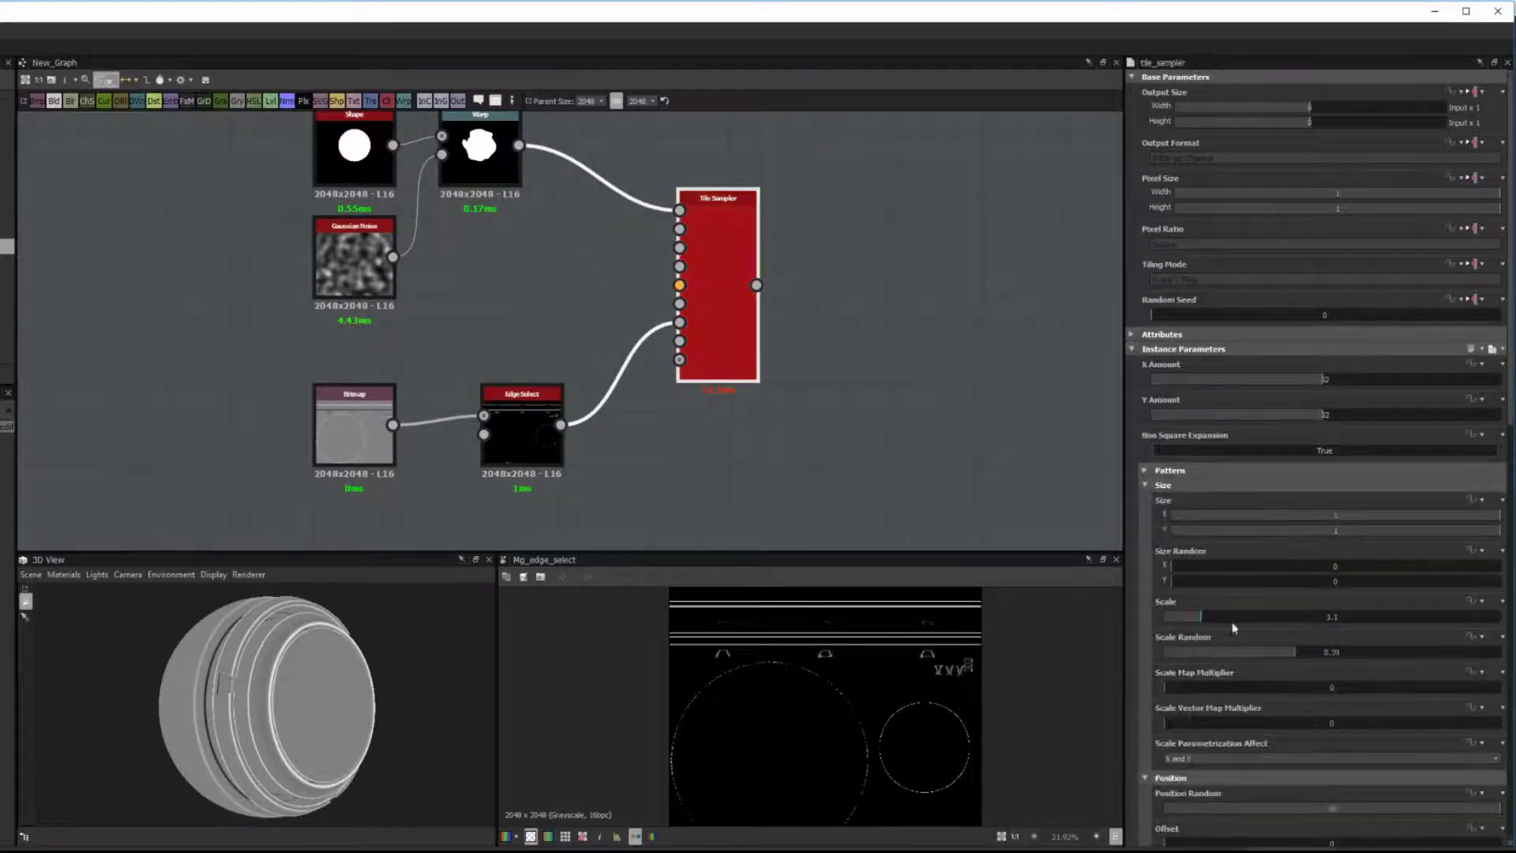
Set the Tile Sampler's Mask Map Threshold to 0.2 and show its output as Base Color/Diffuse on the 3D model.
{"action": "scroll", "coordinate": [1217, 666], "scroll_direction": "down", "scroll_amount": 10}
{"action": "scroll", "coordinate": [1214, 681], "scroll_direction": "down", "scroll_amount": 10}
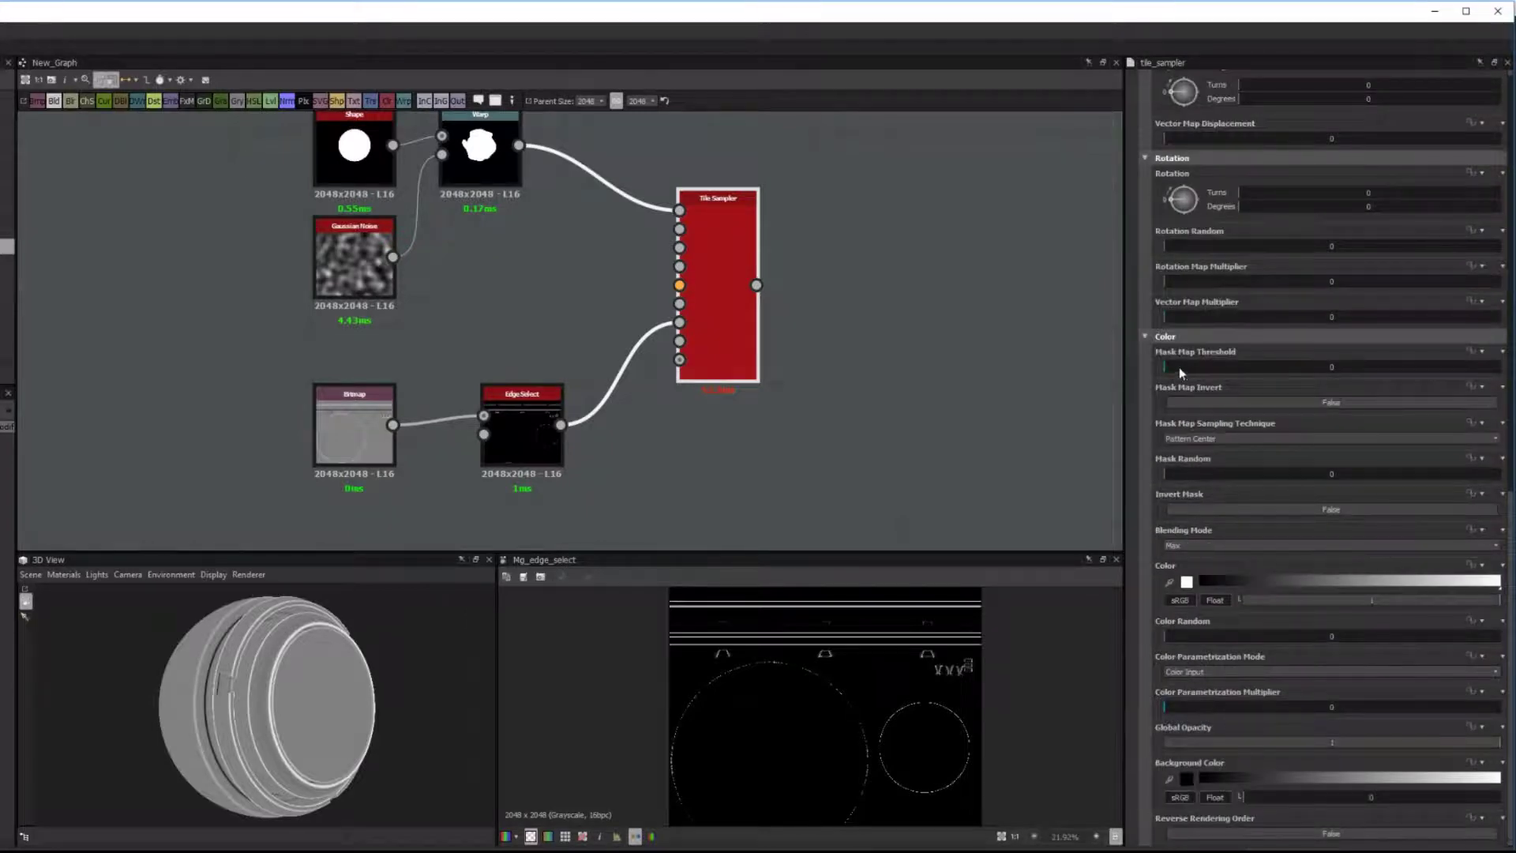
{"action": "left_click_drag", "start_coordinate": [1181, 371], "coordinate": [1215, 373]}
{"action": "right_click", "coordinate": [711, 282]}
{"action": "left_click", "coordinate": [755, 316]}
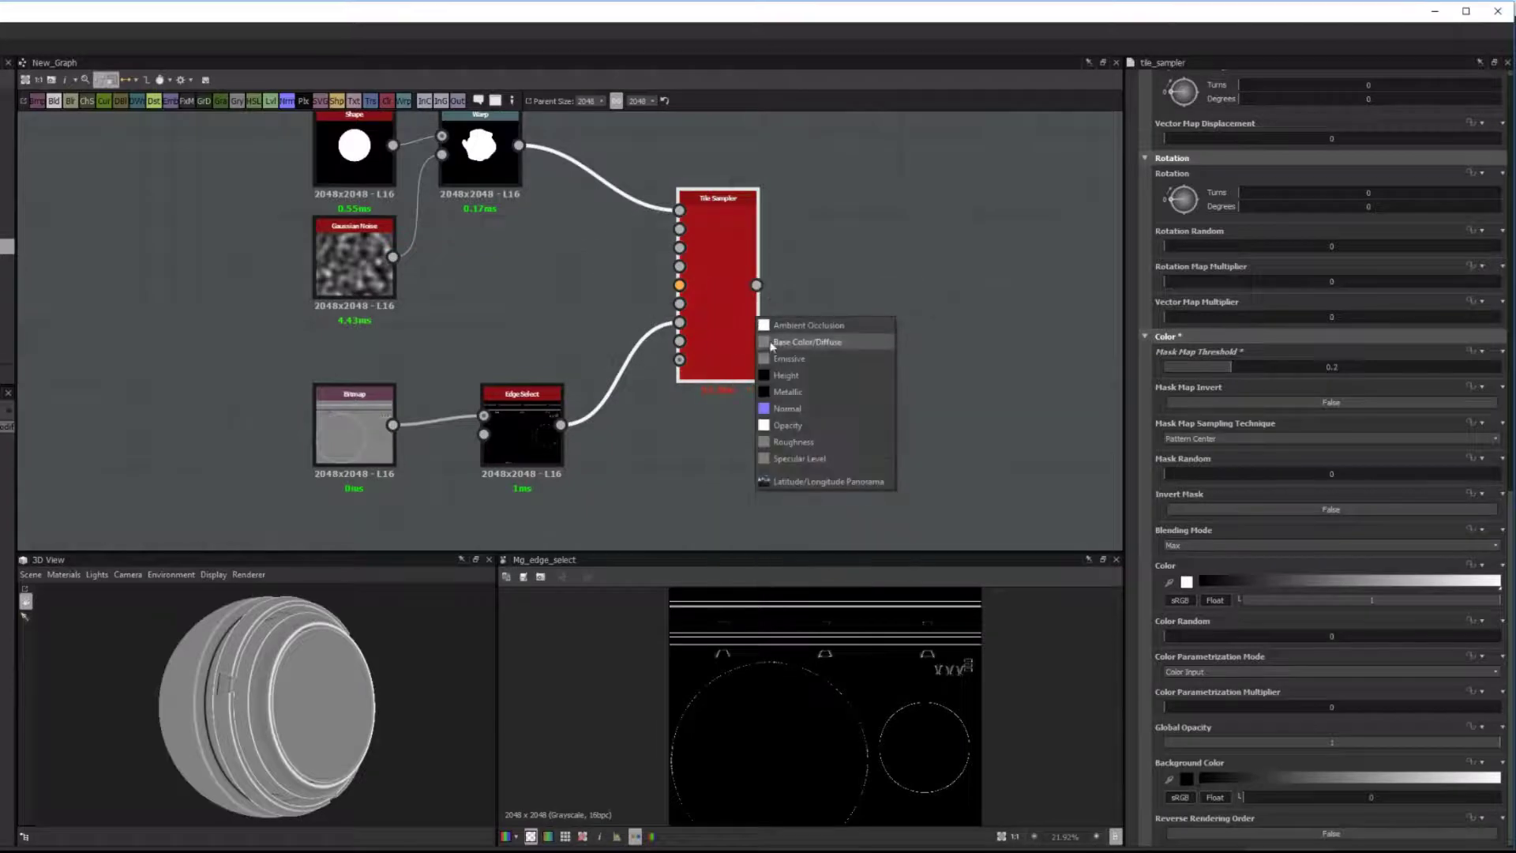
{"action": "left_click", "coordinate": [773, 343]}
{"action": "left_click_drag", "start_coordinate": [344, 651], "coordinate": [353, 718]}
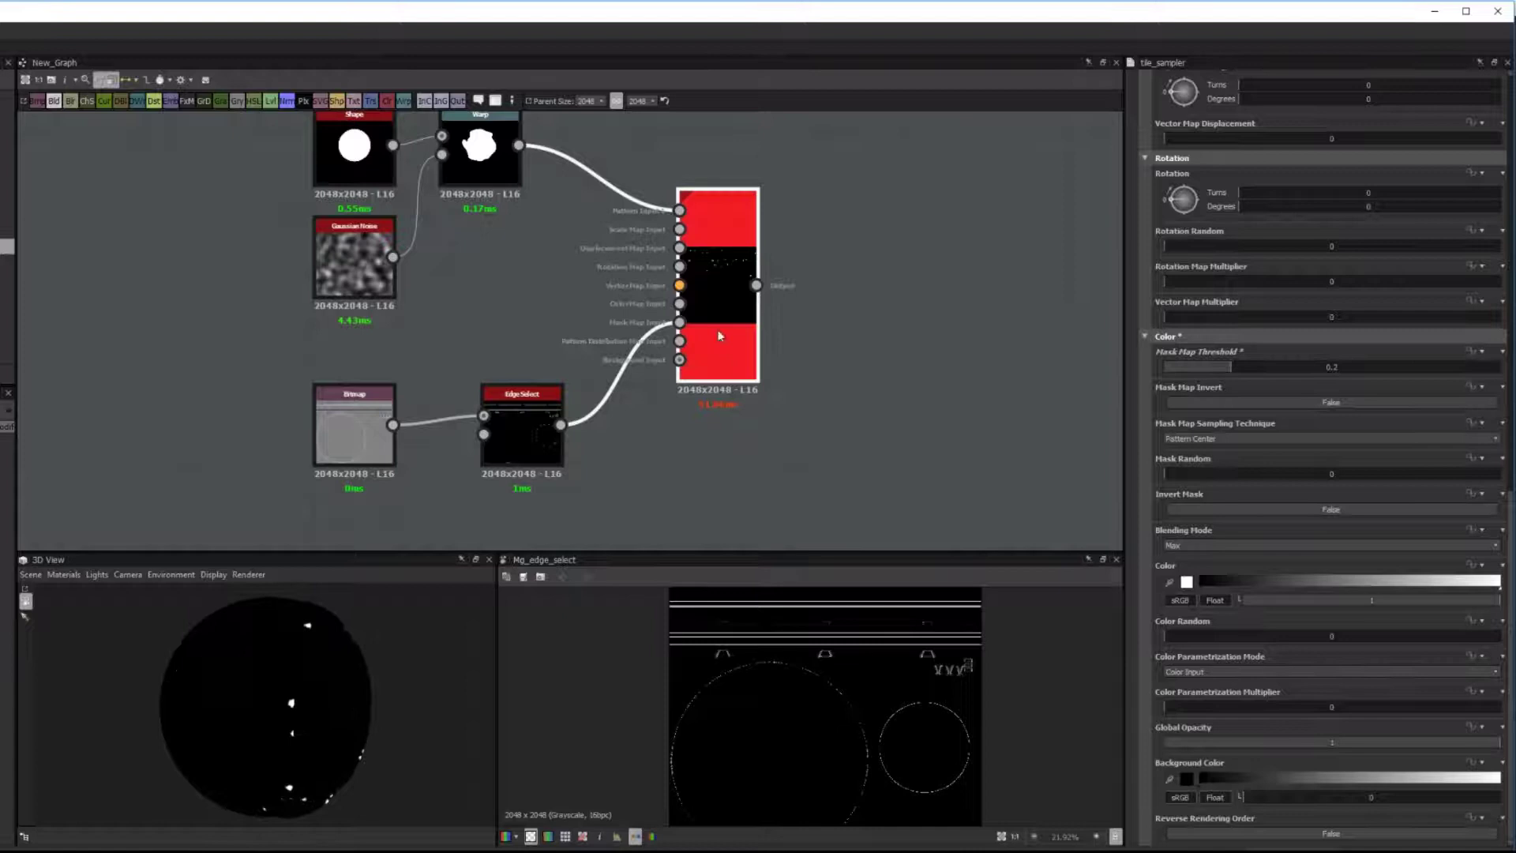
Set Edge Select's Convex Softness to 0 and Convex Edges Width to 0.2, and space the Tile Sampler farther from it.
{"action": "left_click", "coordinate": [513, 439]}
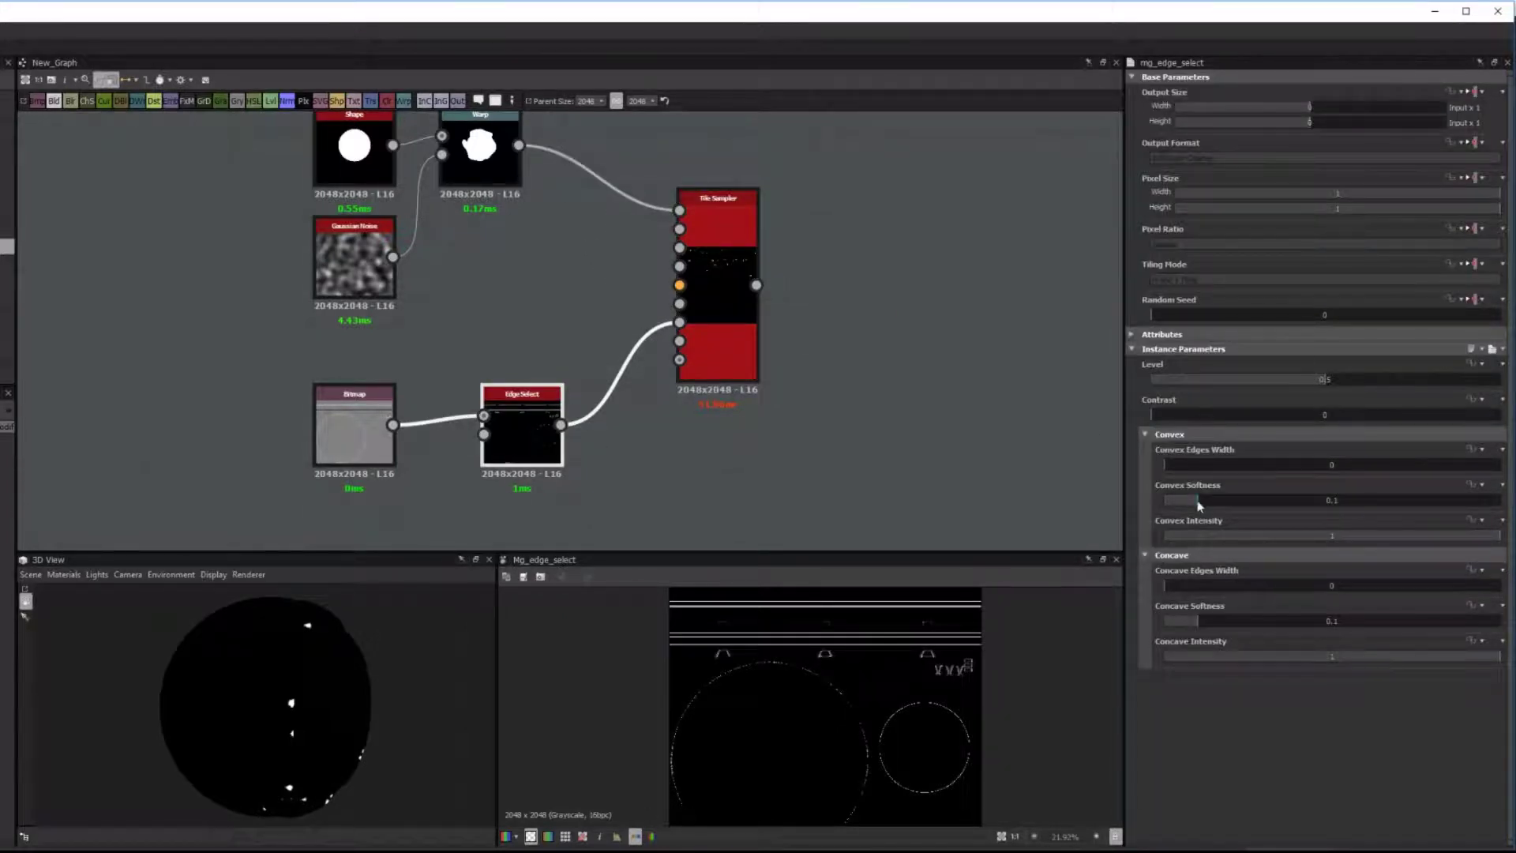
{"action": "left_click_drag", "start_coordinate": [1198, 502], "coordinate": [1229, 469]}
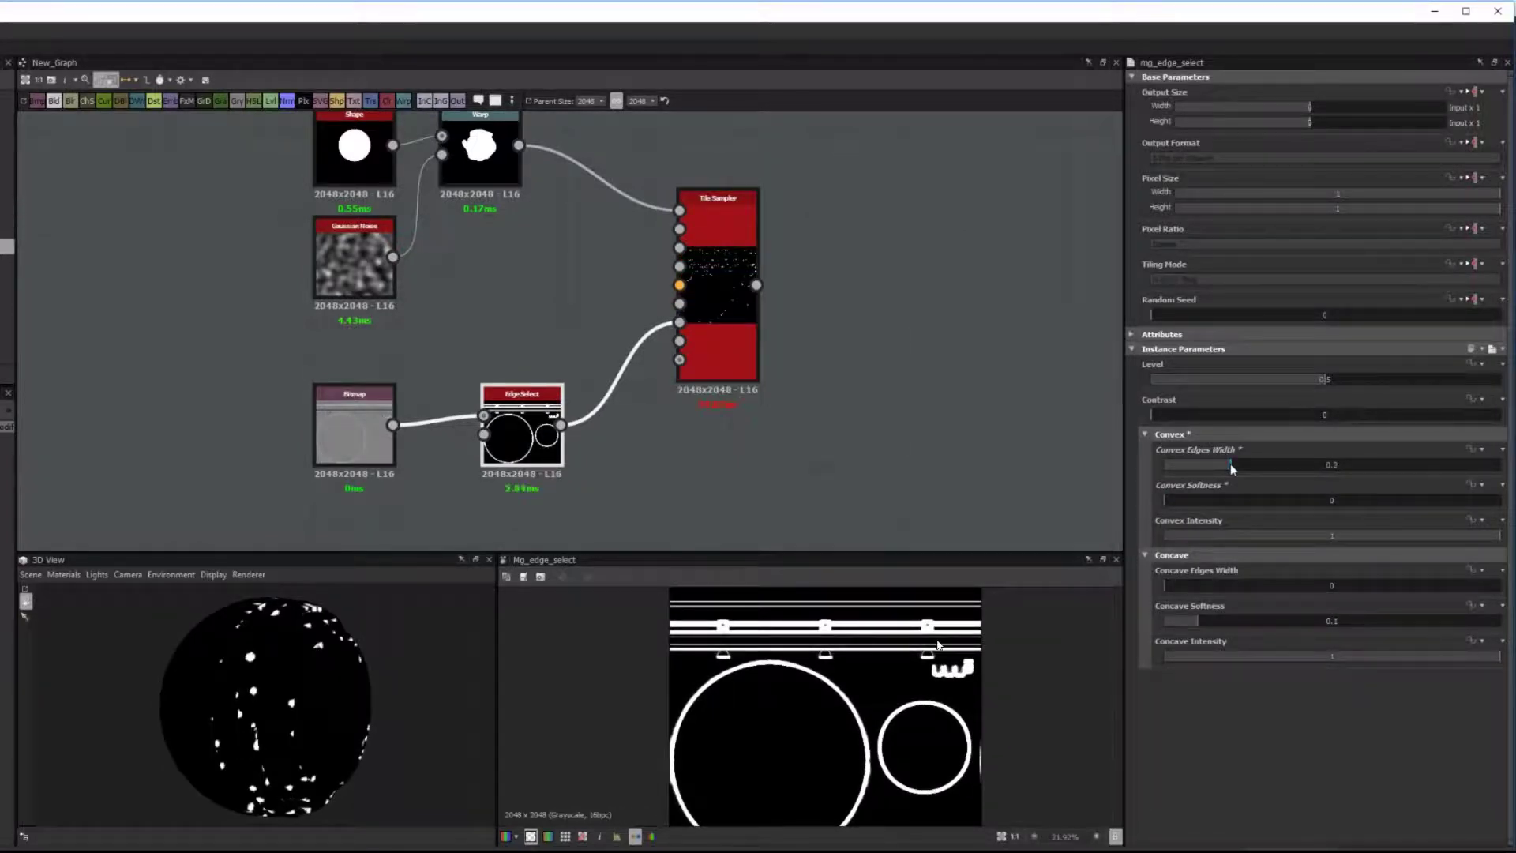
{"action": "middle_click_drag", "start_coordinate": [827, 346], "coordinate": [744, 411]}
{"action": "left_click_drag", "start_coordinate": [622, 397], "coordinate": [696, 324]}
Add an Edge Detect node after the Tile Sampler and connect the sampler's output to it.
{"action": "middle_click_drag", "start_coordinate": [875, 338], "coordinate": [646, 338]}
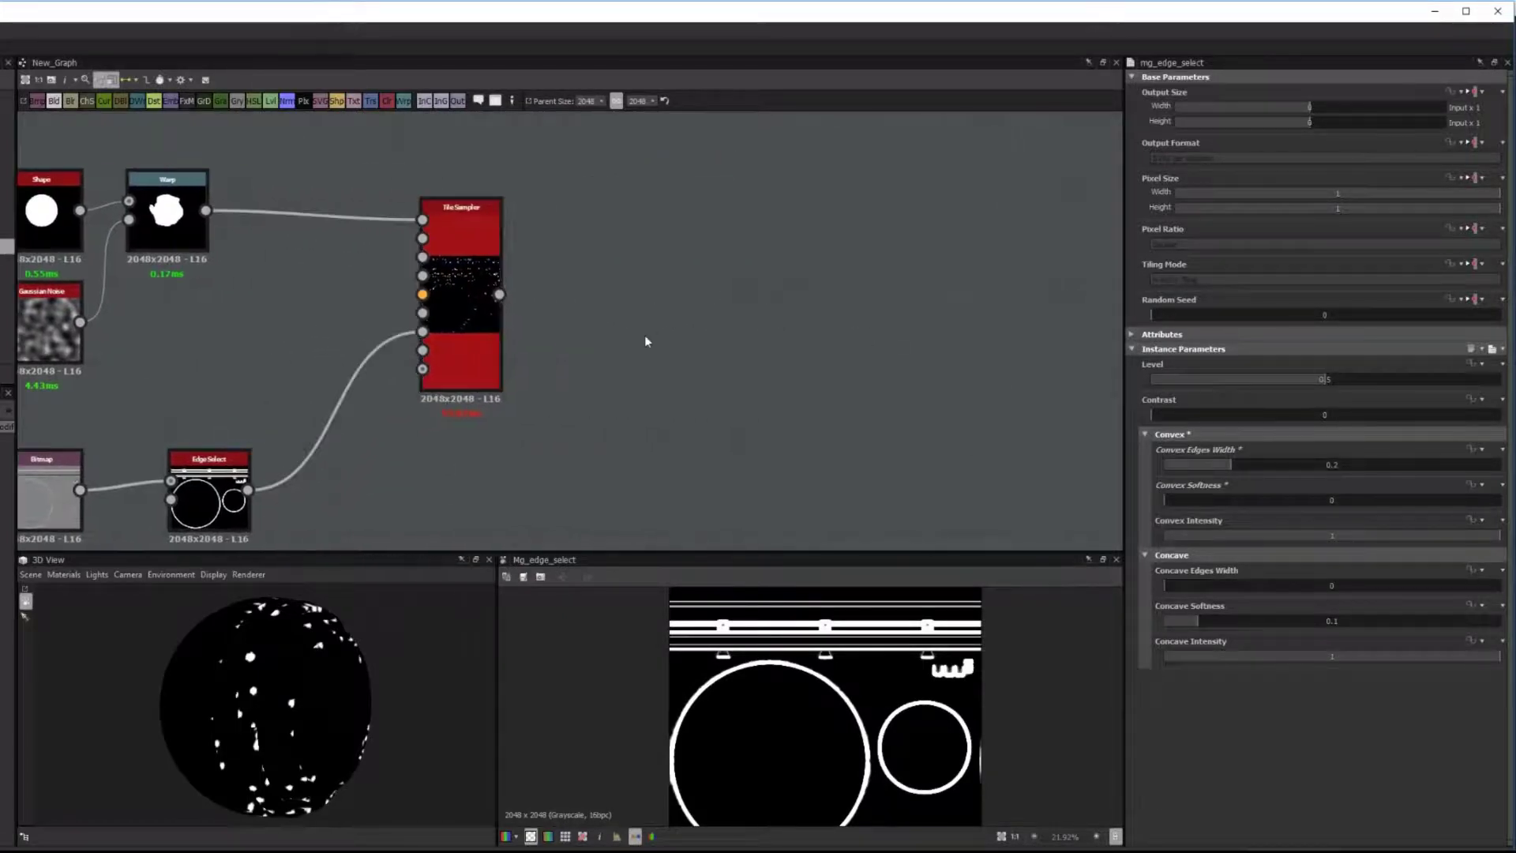
{"action": "key", "text": "space"}
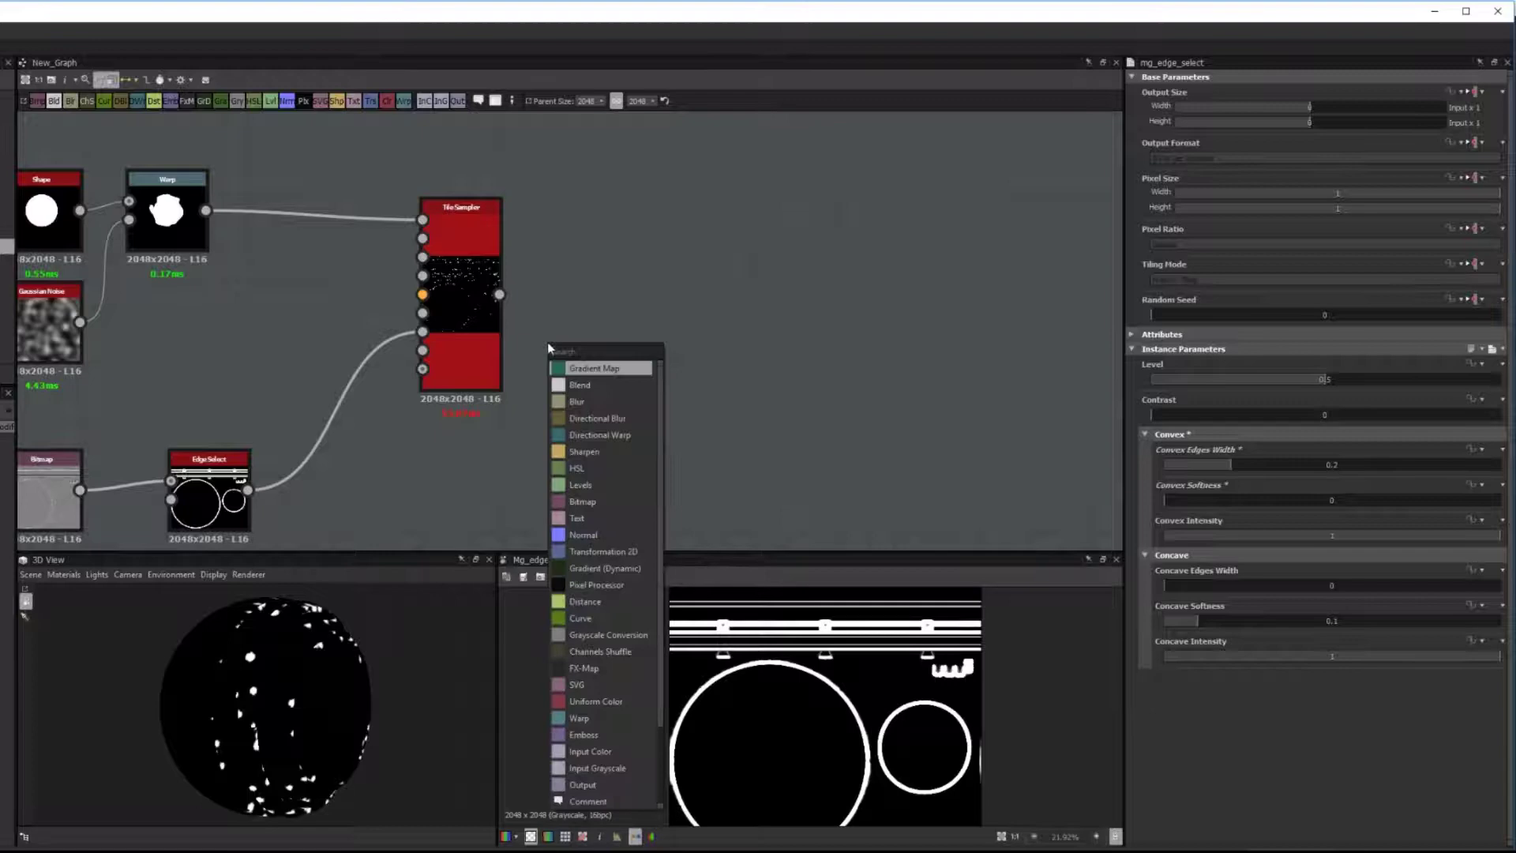
{"action": "type", "text": "ed"}
{"action": "left_click", "coordinate": [604, 368]}
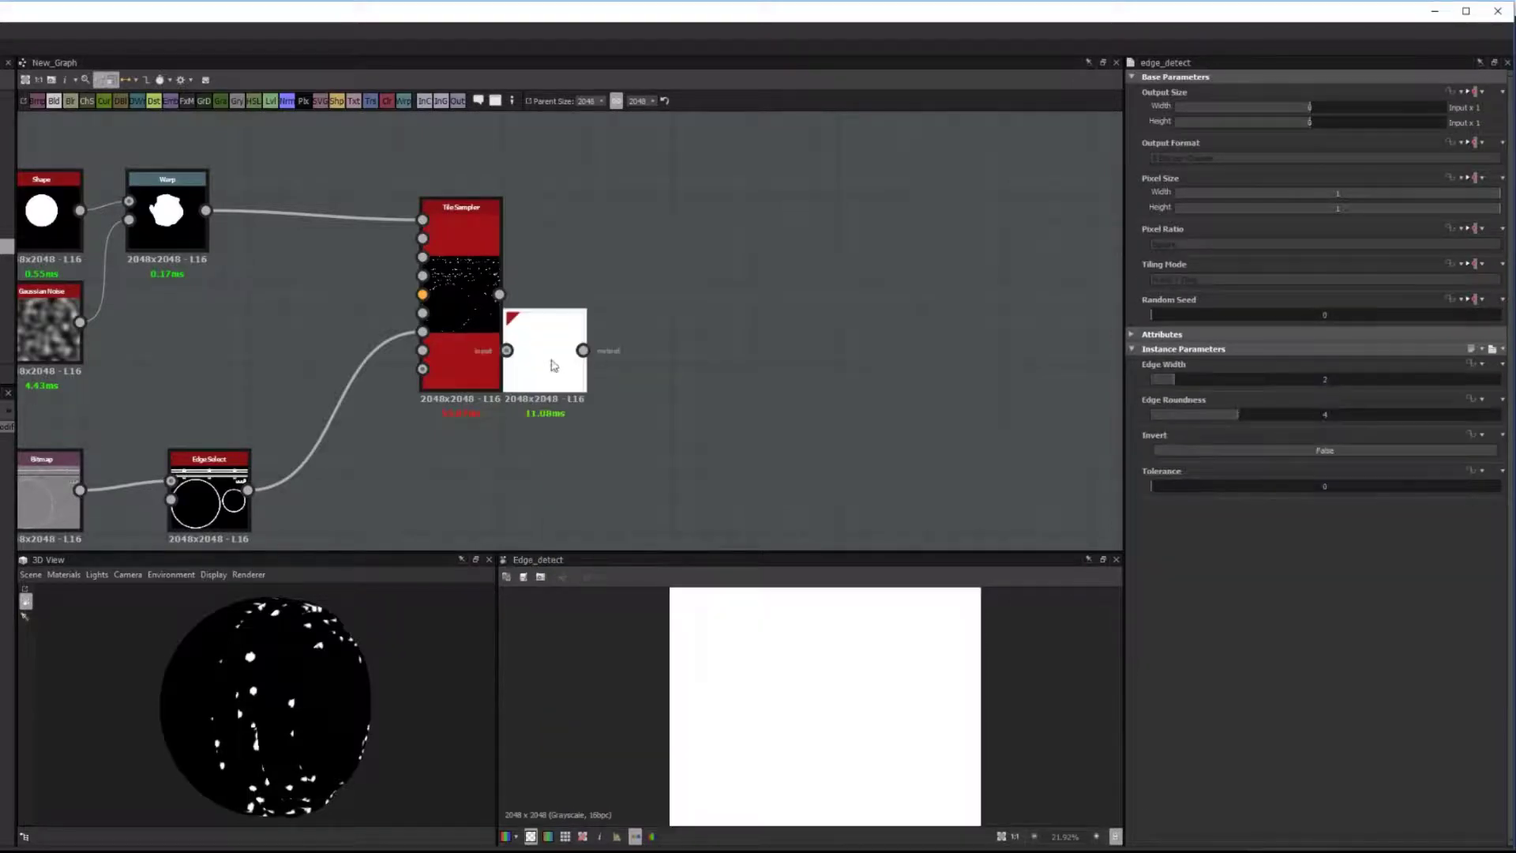
{"action": "left_click_drag", "start_coordinate": [547, 367], "coordinate": [592, 323]}
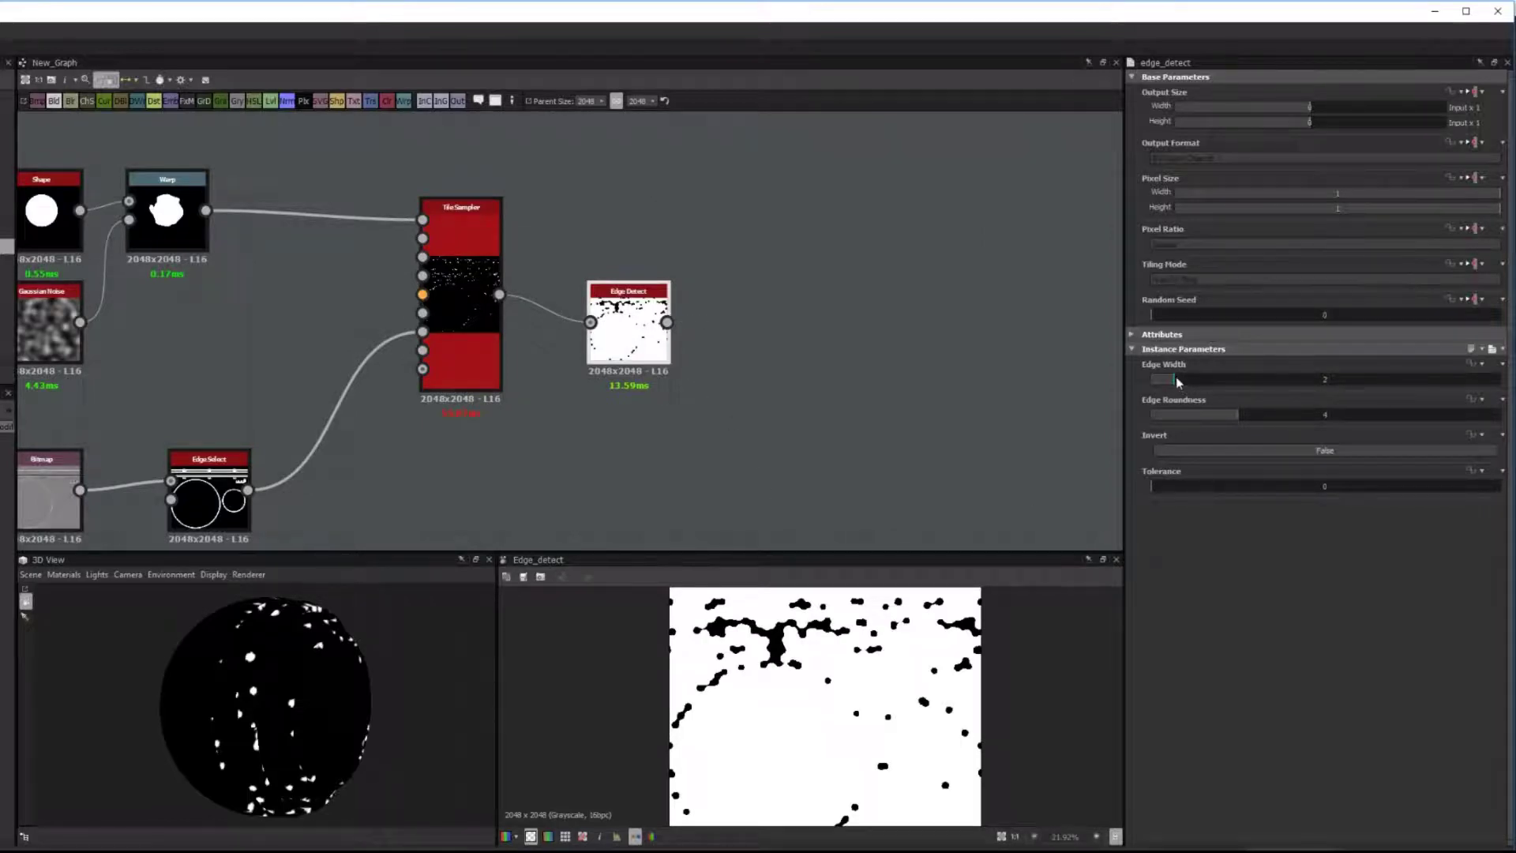
On the Edge Detect node, set Invert to True, Edge Width to 1 and Edge Roundness to 1.5.
{"action": "left_click", "coordinate": [1198, 451]}
{"action": "mouse_move", "coordinate": [1176, 382]}
{"action": "left_mouse_down"}
{"action": "mouse_move", "coordinate": [1151, 378]}
{"action": "mouse_move", "coordinate": [1189, 387]}
{"action": "left_mouse_up"}
{"action": "scroll", "coordinate": [761, 604], "scroll_direction": "up", "scroll_amount": 4}
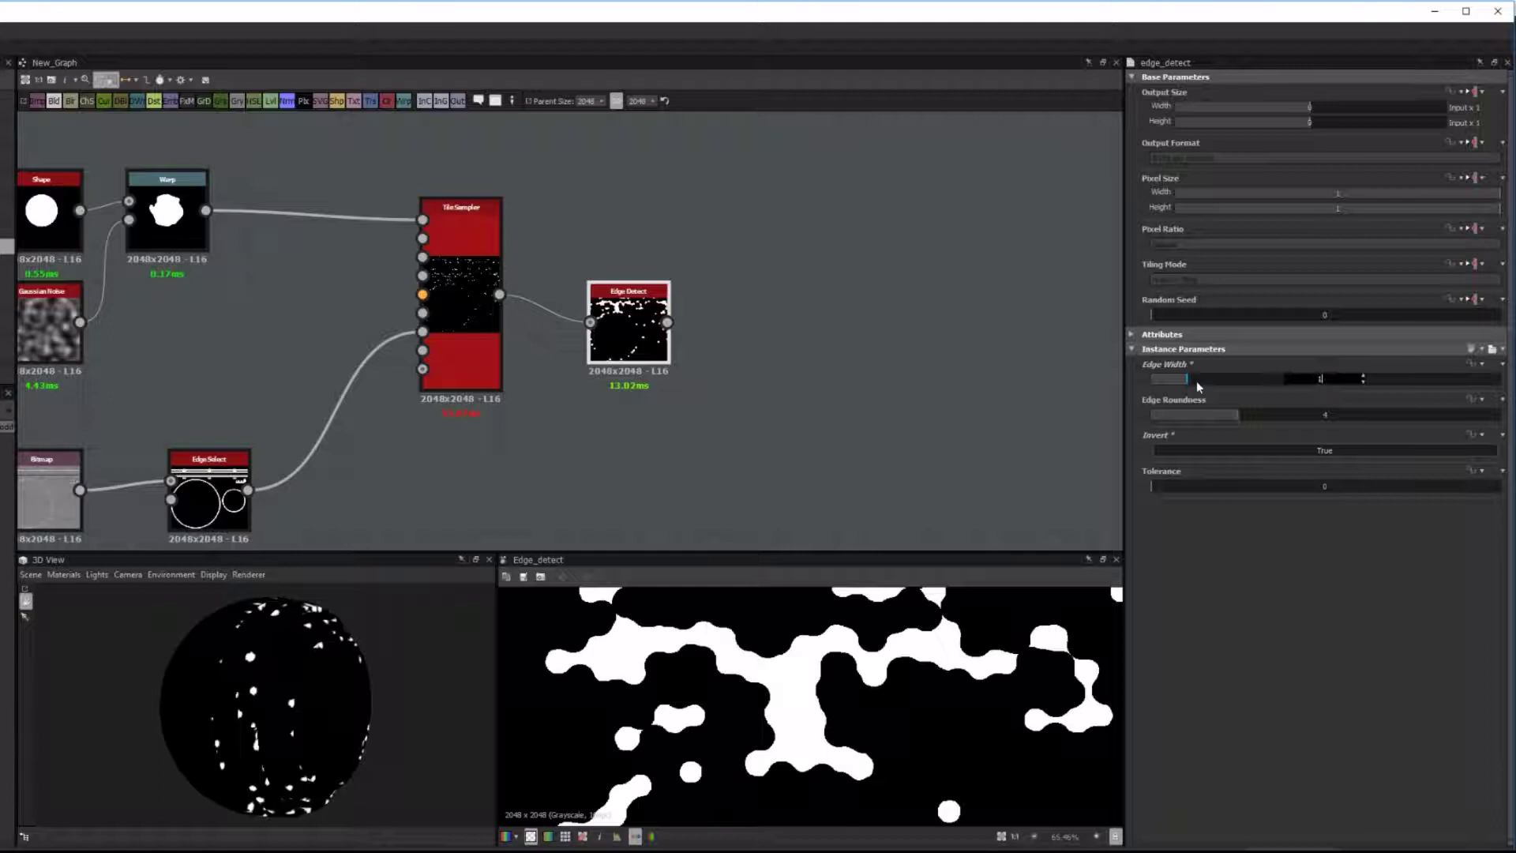
{"action": "key", "text": "Return"}
{"action": "double_click", "coordinate": [1270, 413]}
{"action": "type", "text": "1"}
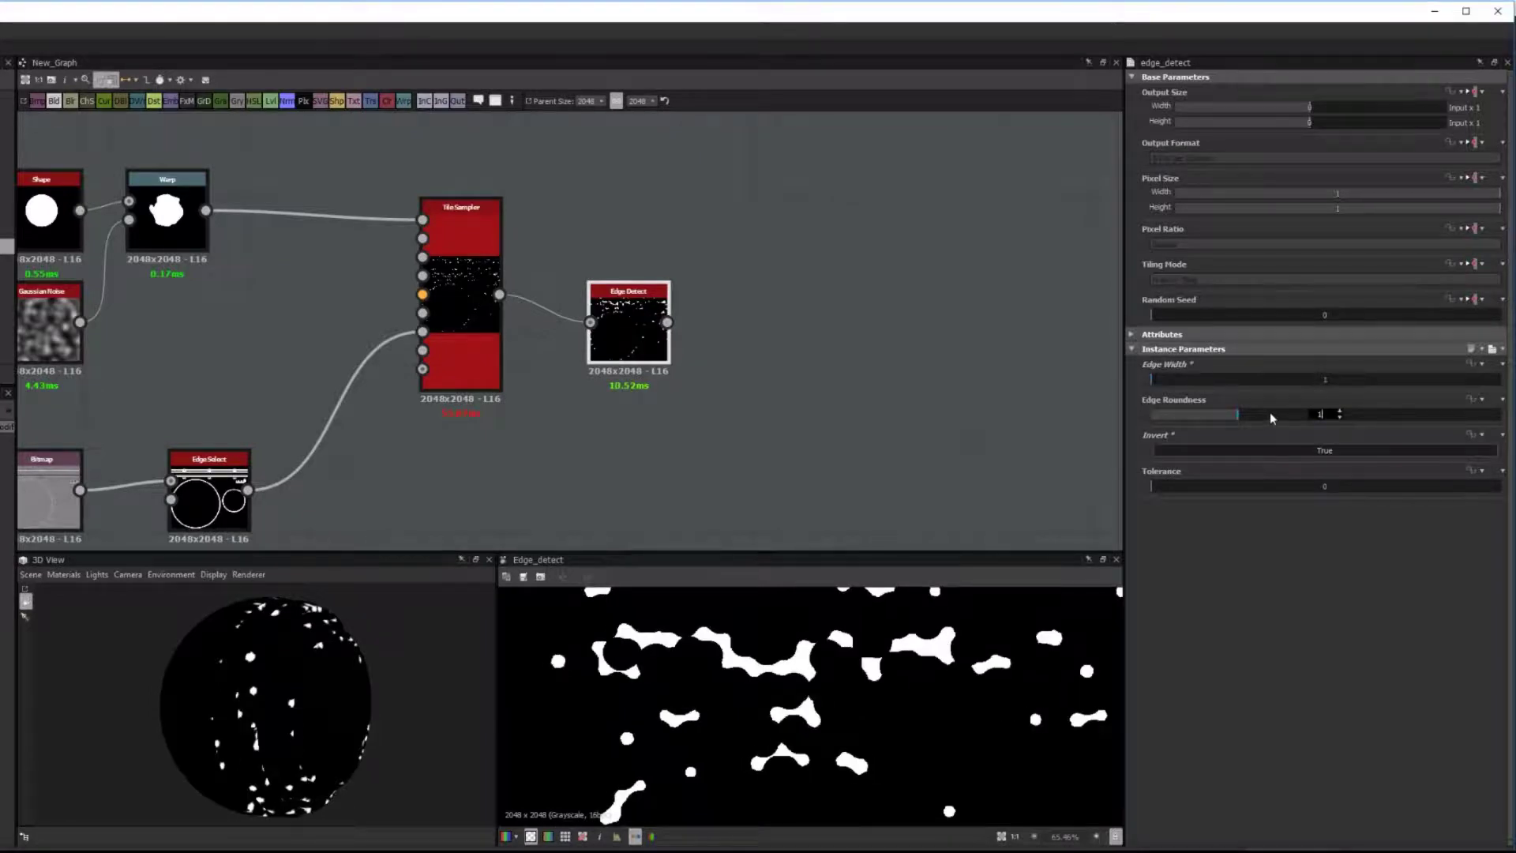
{"action": "type", "text": ".5"}
{"action": "key", "text": "Return"}
Add a second Edge Detect node fed by the first one and place it slightly below.
{"action": "middle_click_drag", "start_coordinate": [752, 369], "coordinate": [586, 308]}
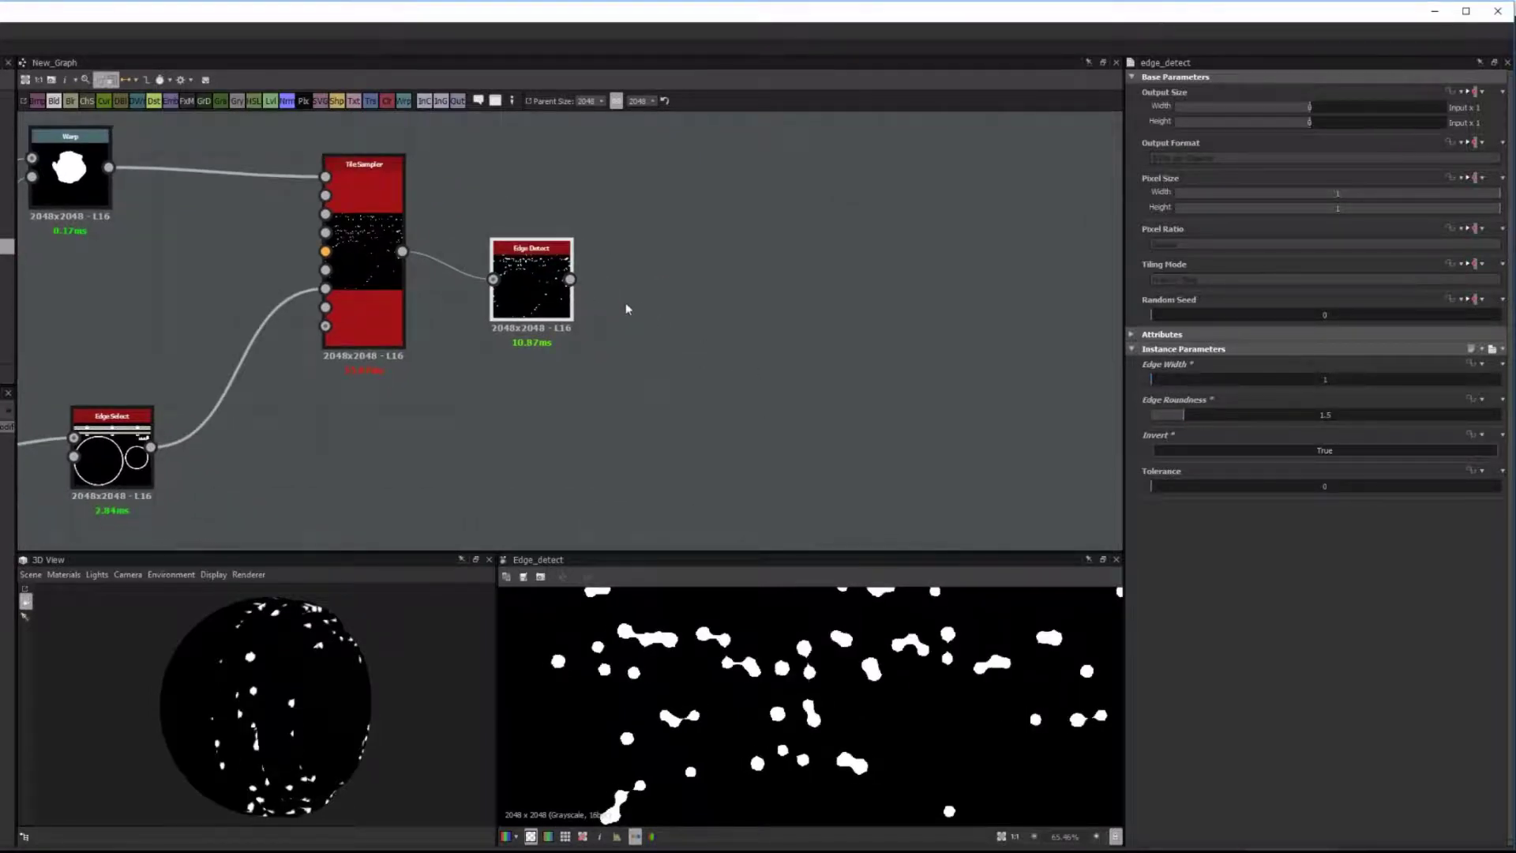
{"action": "right_click", "coordinate": [544, 303]}
{"action": "left_click", "coordinate": [584, 326]}
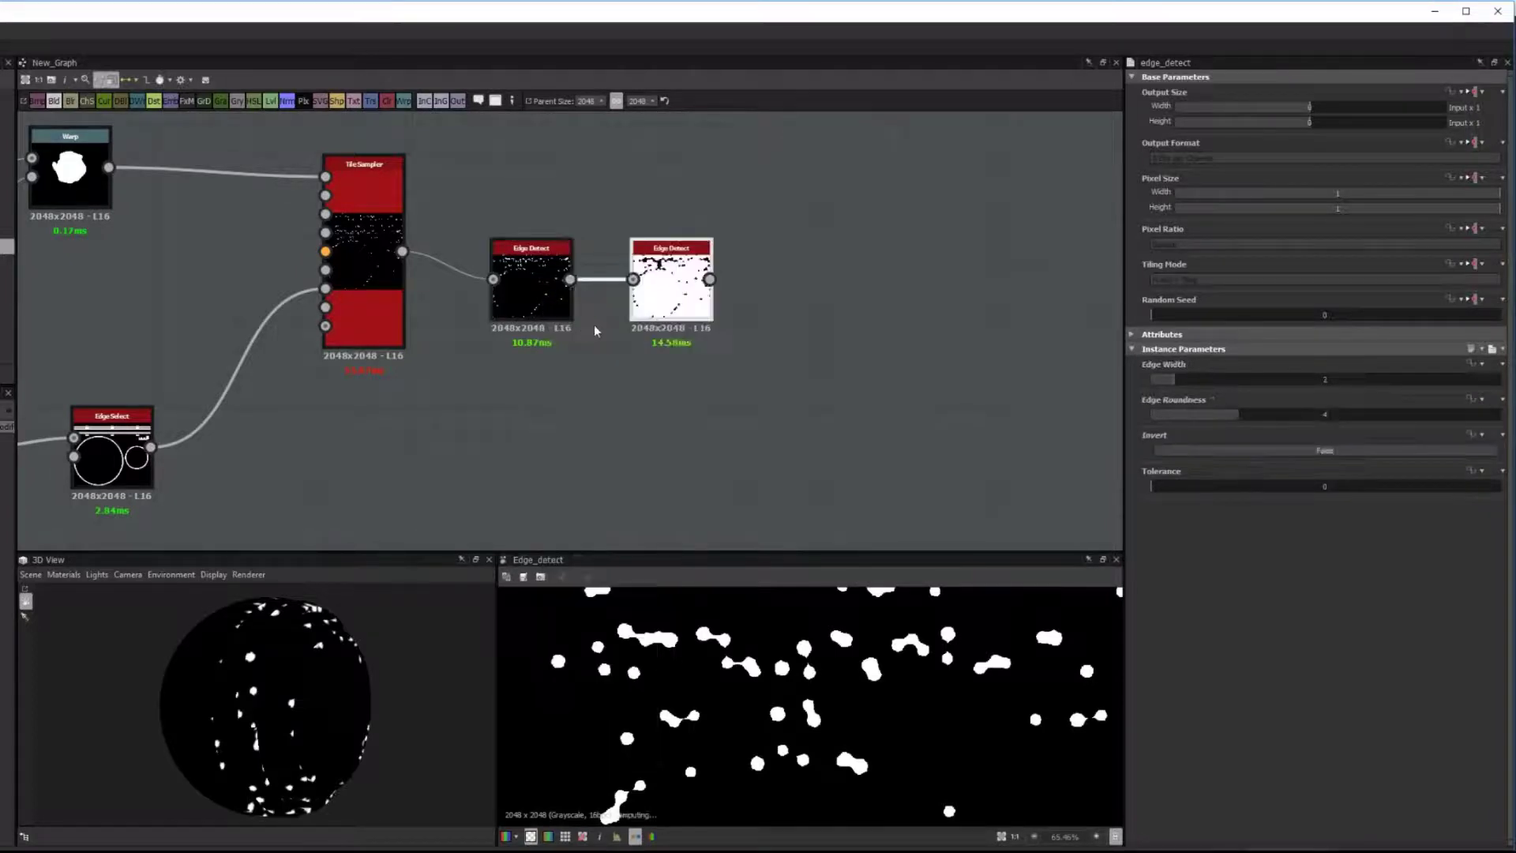
{"action": "left_click_drag", "start_coordinate": [670, 290], "coordinate": [698, 374]}
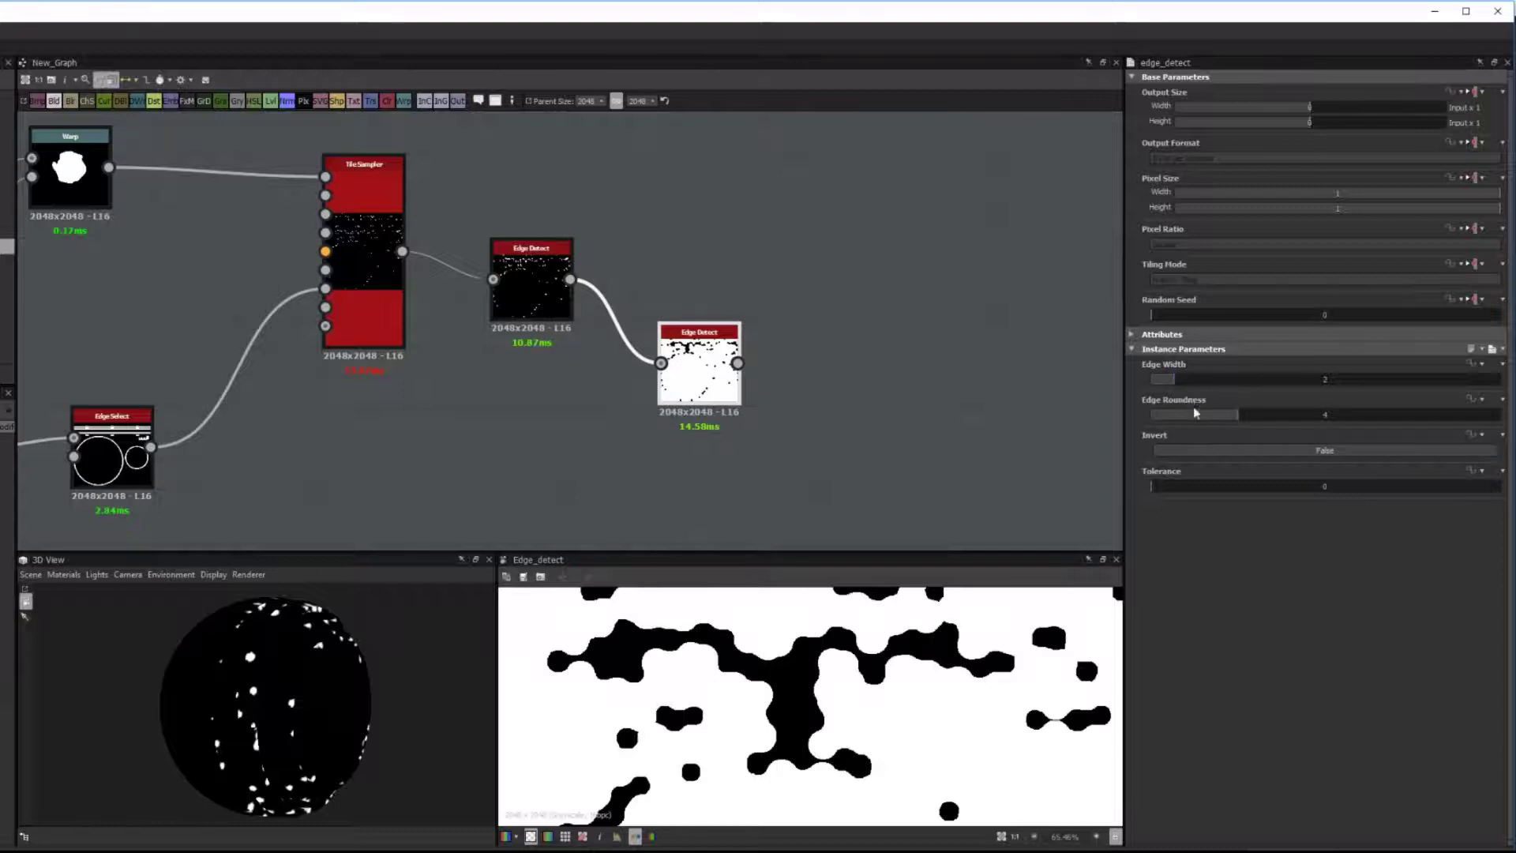
Set the second Edge Detect's Edge Roundness to 0 and reduce its Edge Width to give thin outlines.
{"action": "left_click_drag", "start_coordinate": [1202, 415], "coordinate": [1132, 414]}
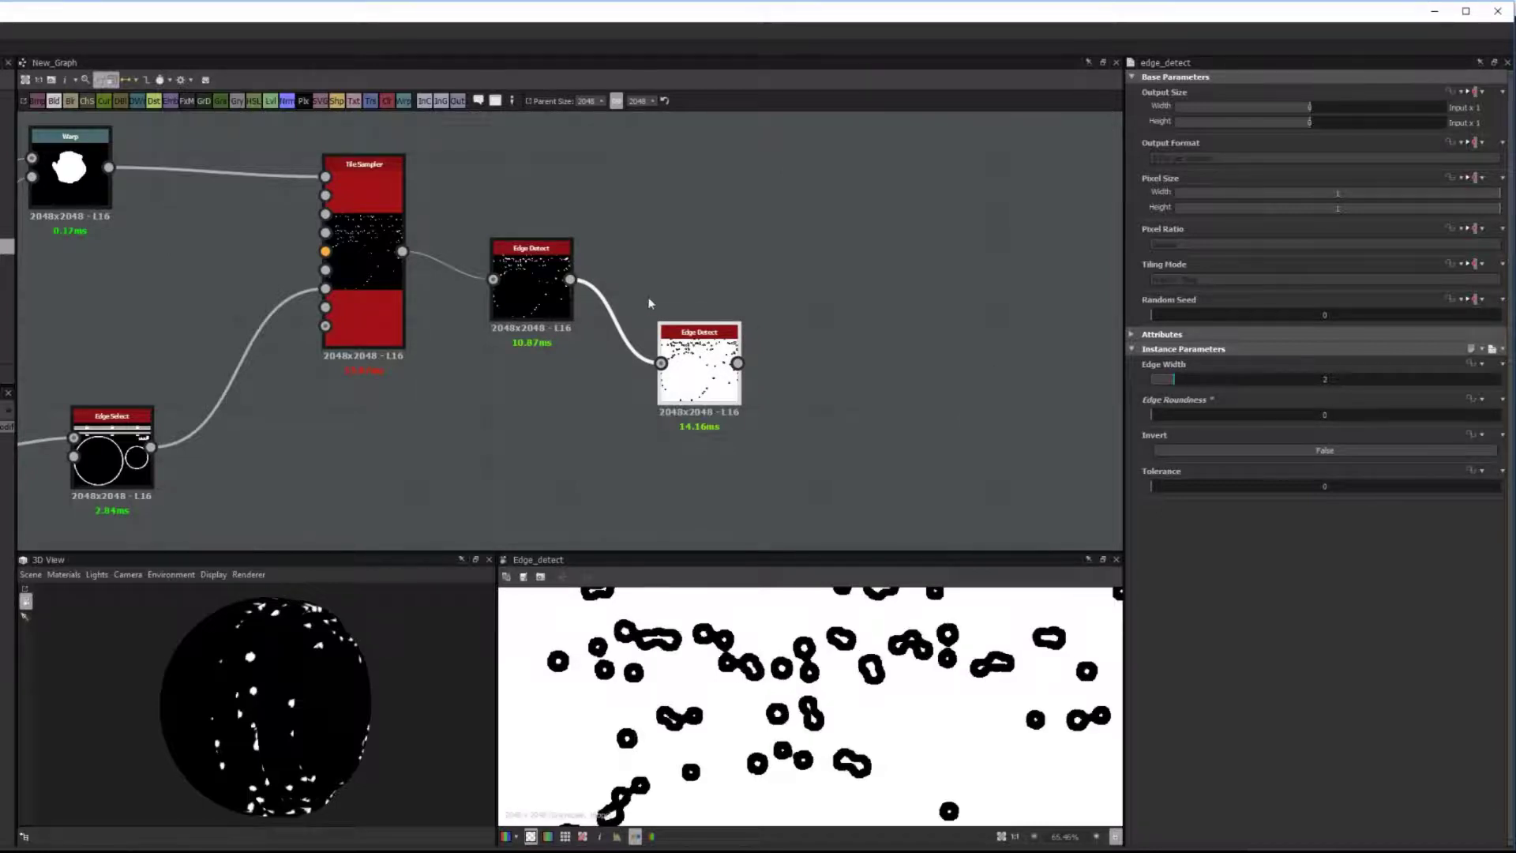
{"action": "left_click", "coordinate": [553, 301]}
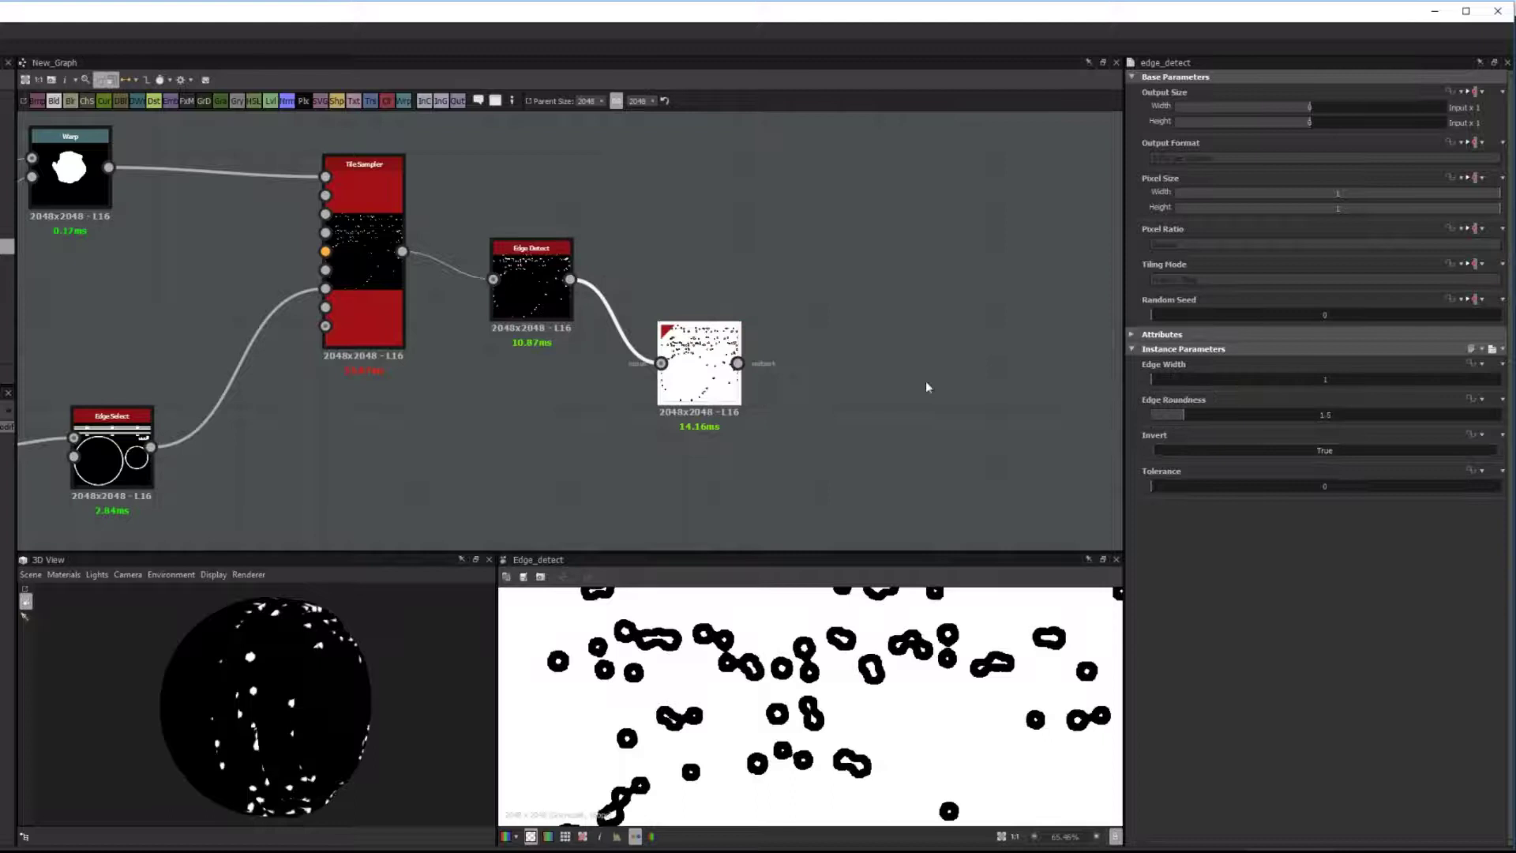
{"action": "key", "text": "Return"}
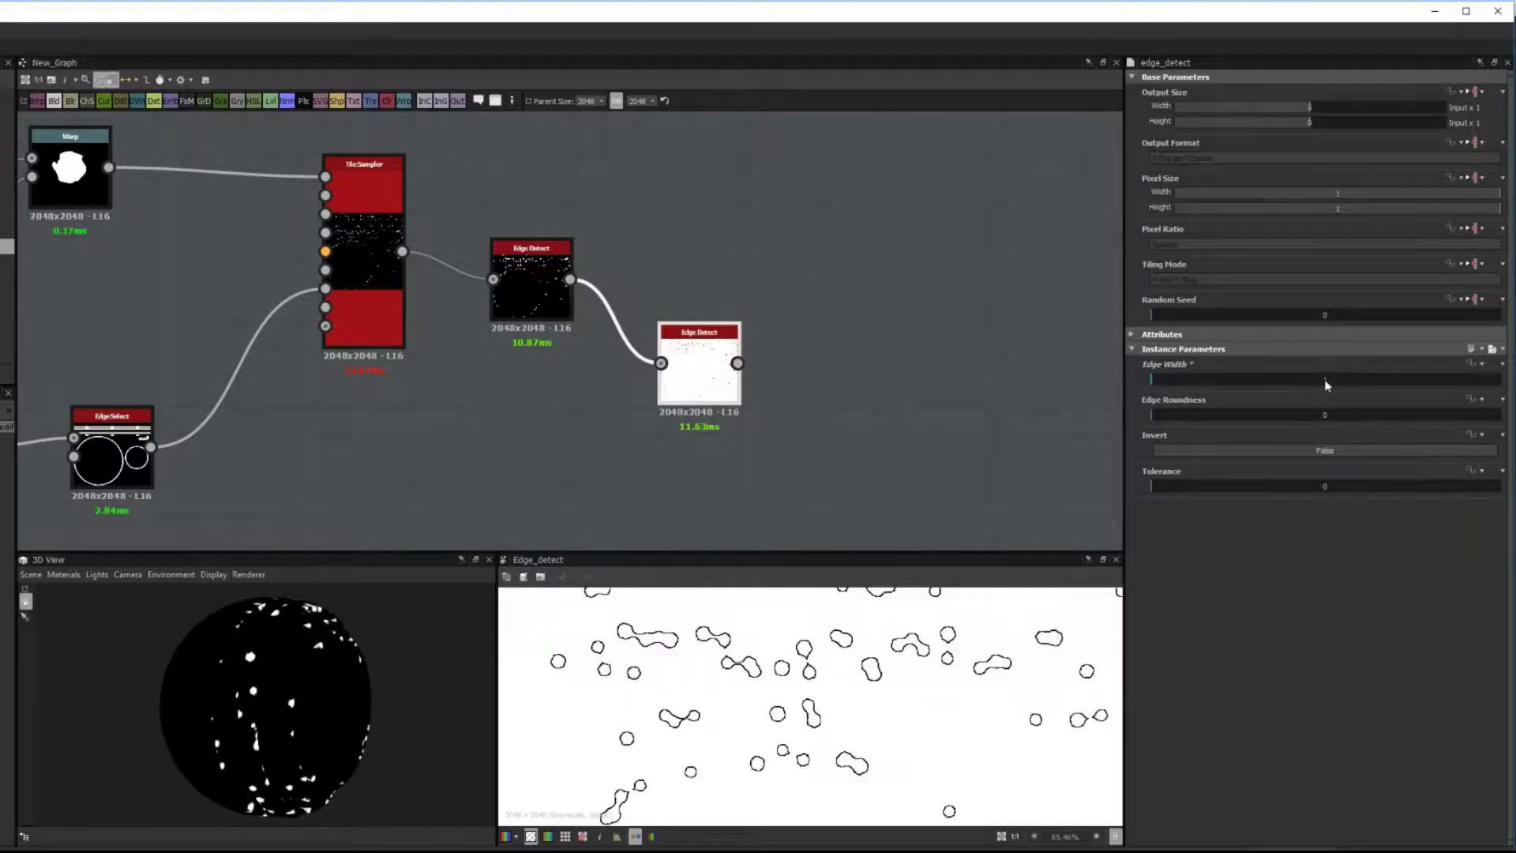
Add a Blend node and place it to the right of the two Edge Detect nodes.
{"action": "middle_click_drag", "start_coordinate": [819, 286], "coordinate": [760, 297]}
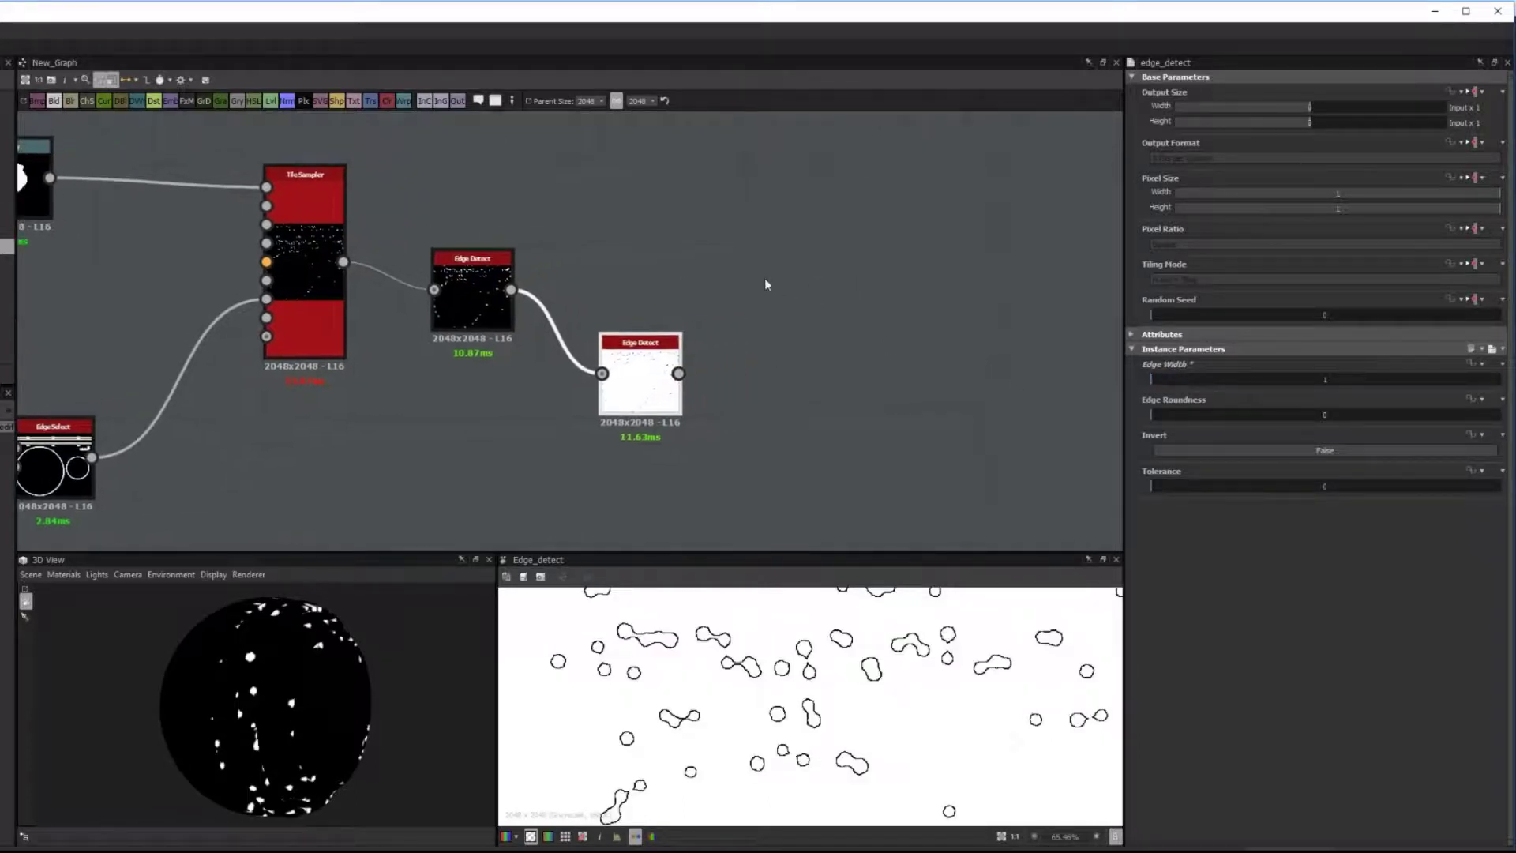
{"action": "key", "text": "space"}
{"action": "type", "text": "blen"}
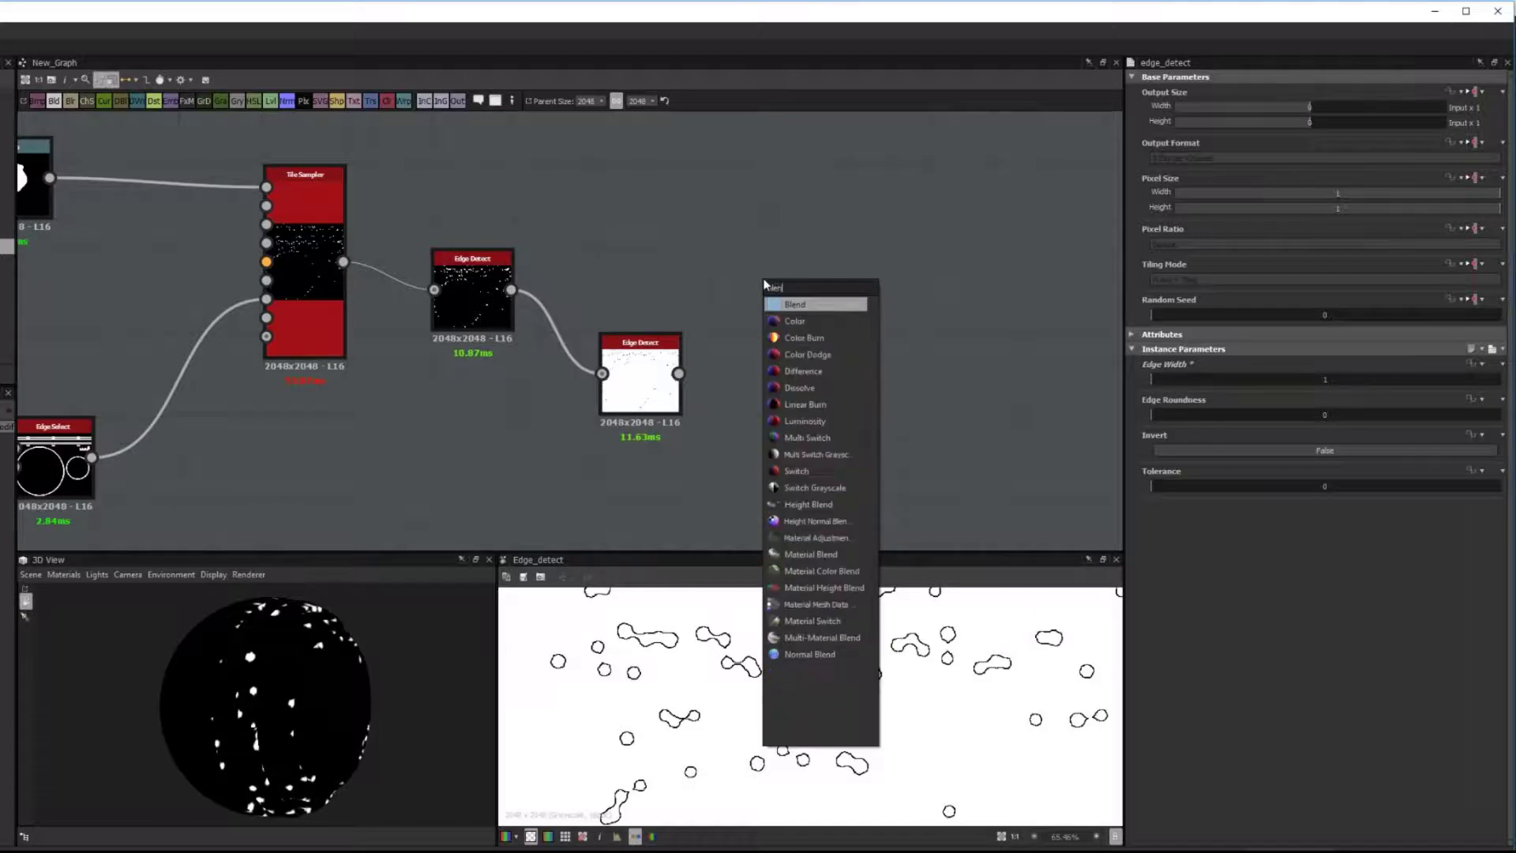
{"action": "key", "text": "Return"}
{"action": "left_click_drag", "start_coordinate": [759, 286], "coordinate": [814, 287]}
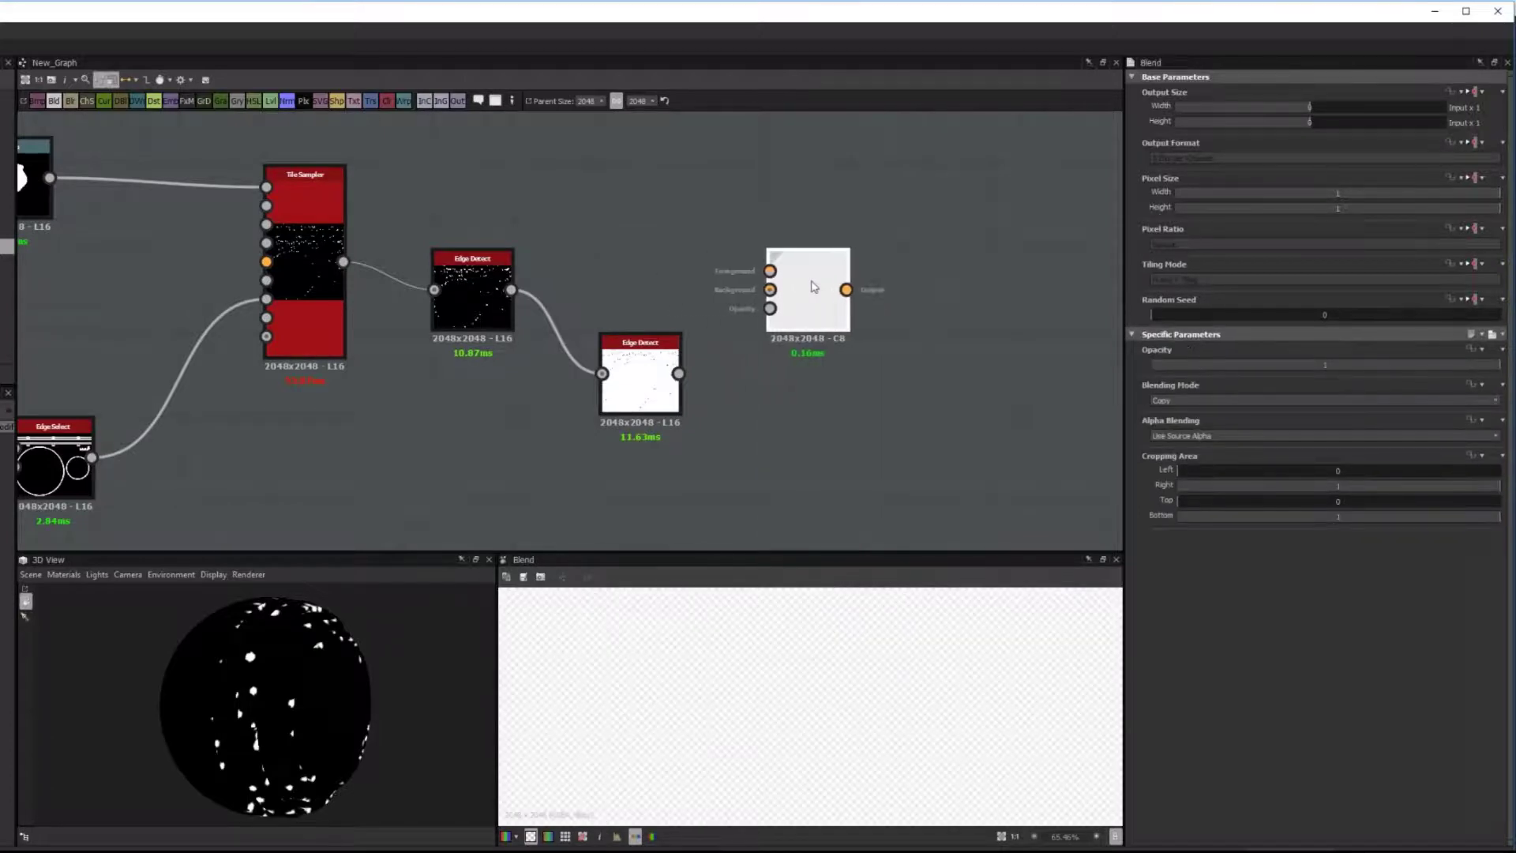
Feed the first Edge Detect into the Blend's background and the second into its foreground, and set the Blending Mode to Subtract.
{"action": "left_click_drag", "start_coordinate": [708, 307], "coordinate": [770, 289]}
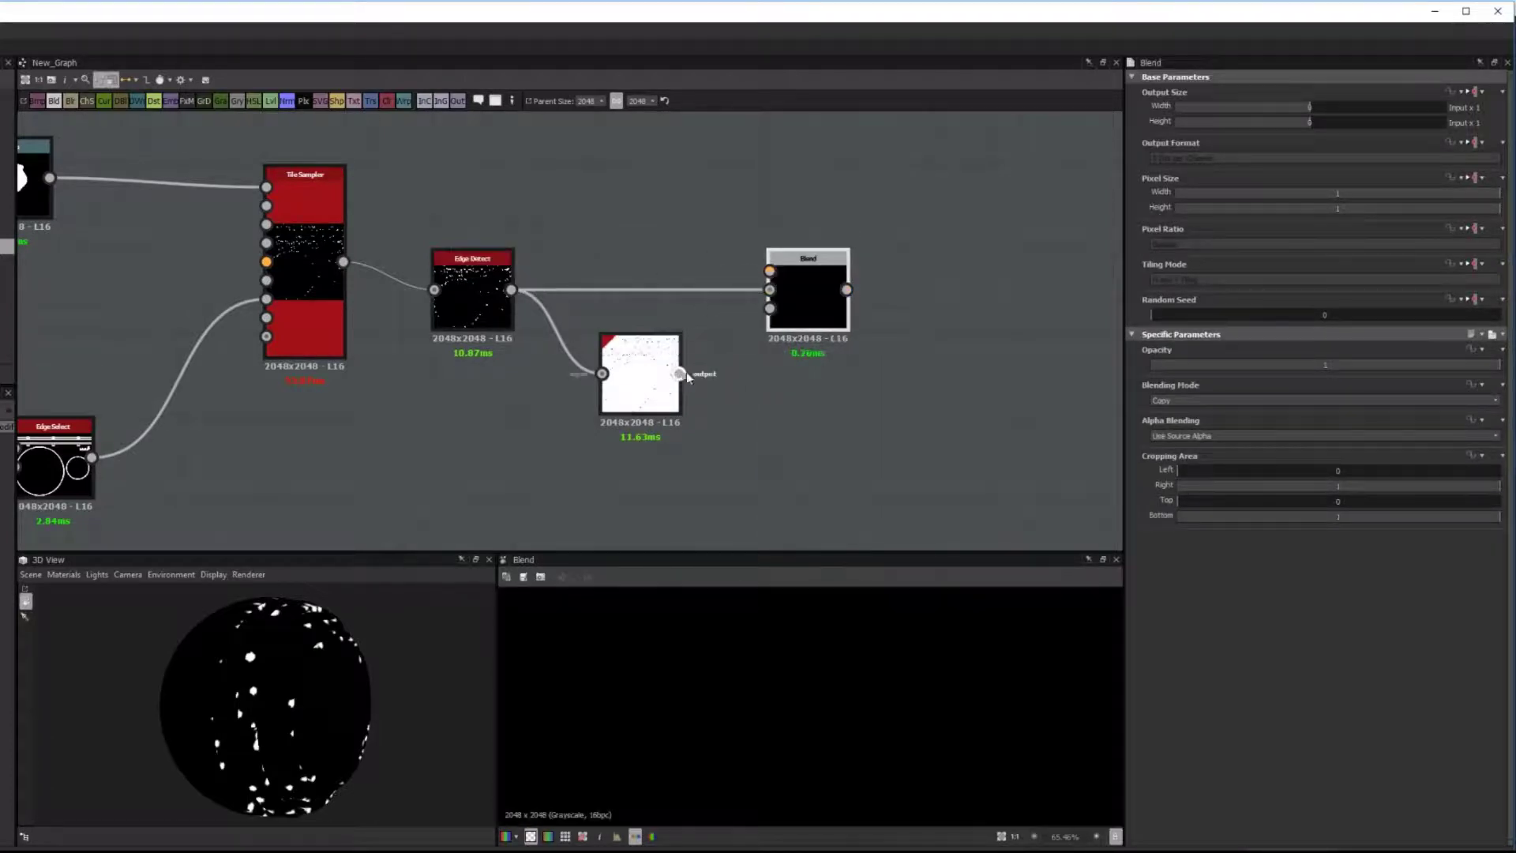
{"action": "left_click_drag", "start_coordinate": [678, 373], "coordinate": [769, 271]}
{"action": "left_click", "coordinate": [1192, 398]}
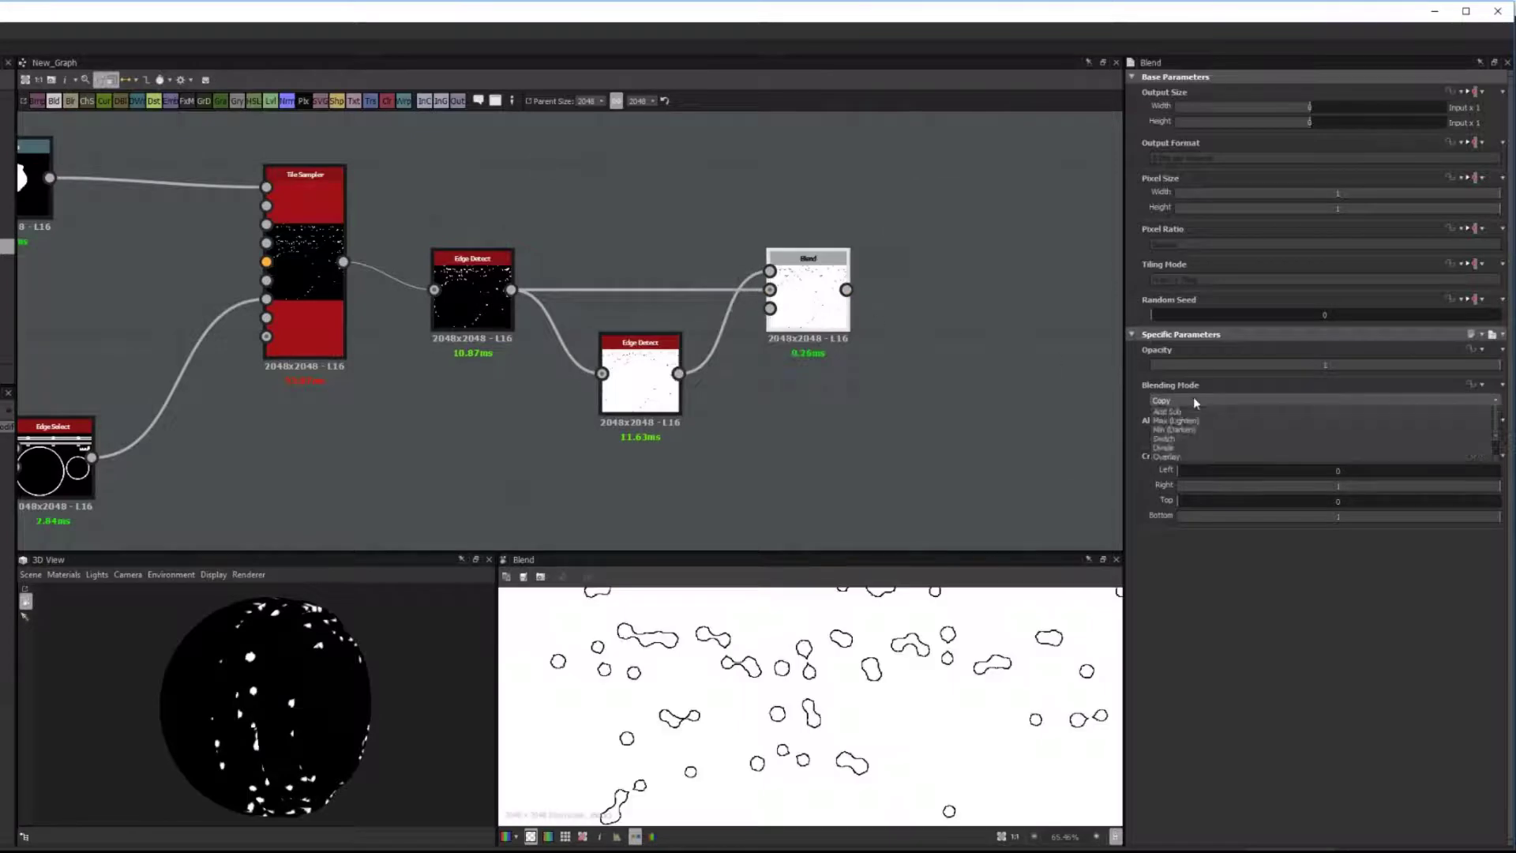
{"action": "left_click", "coordinate": [1190, 431]}
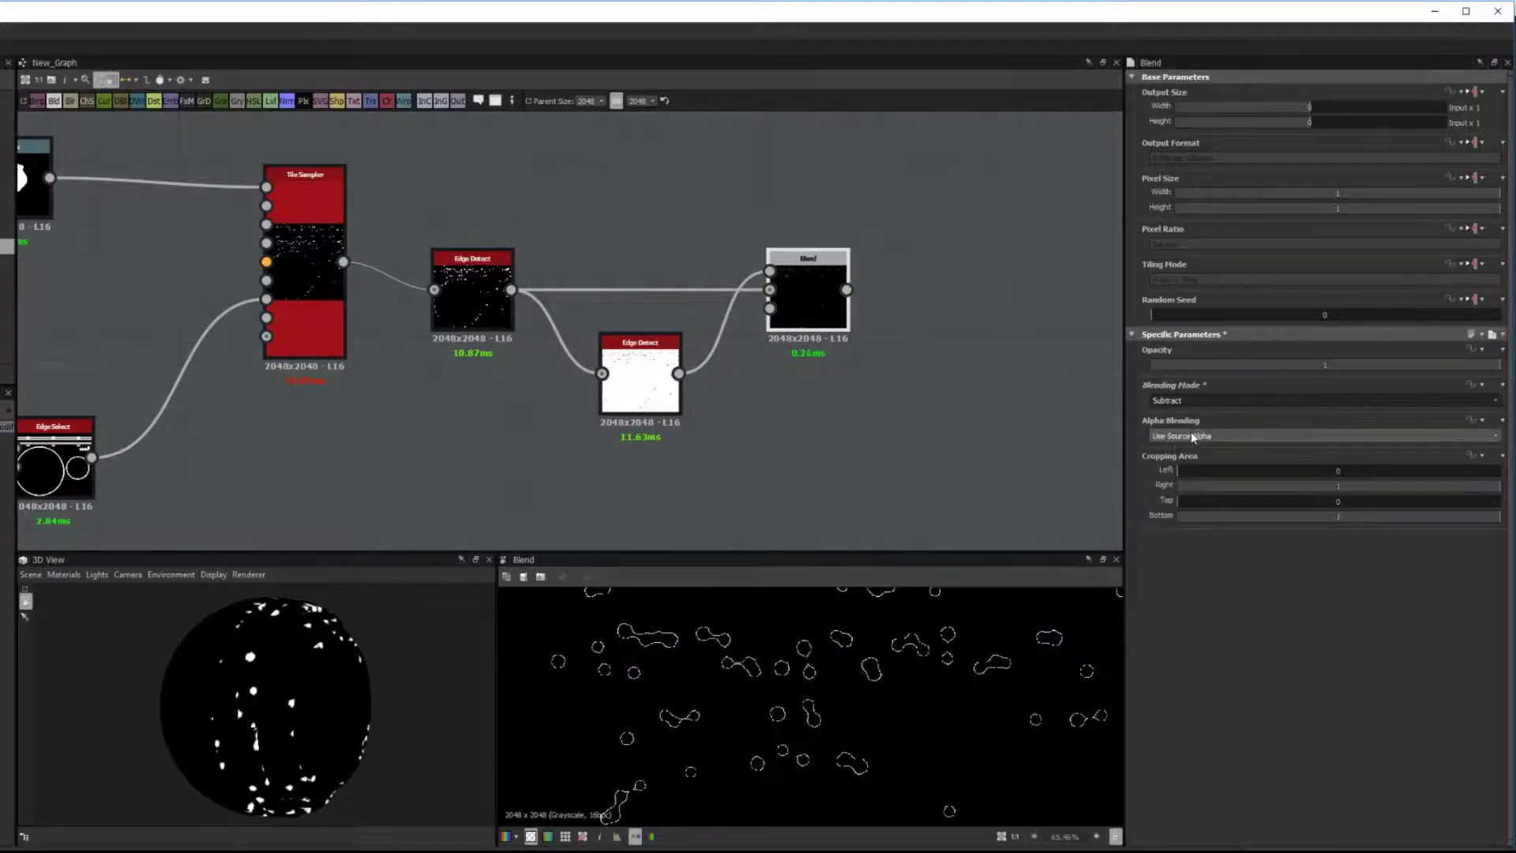
{"action": "middle_click_drag", "start_coordinate": [856, 362], "coordinate": [751, 338]}
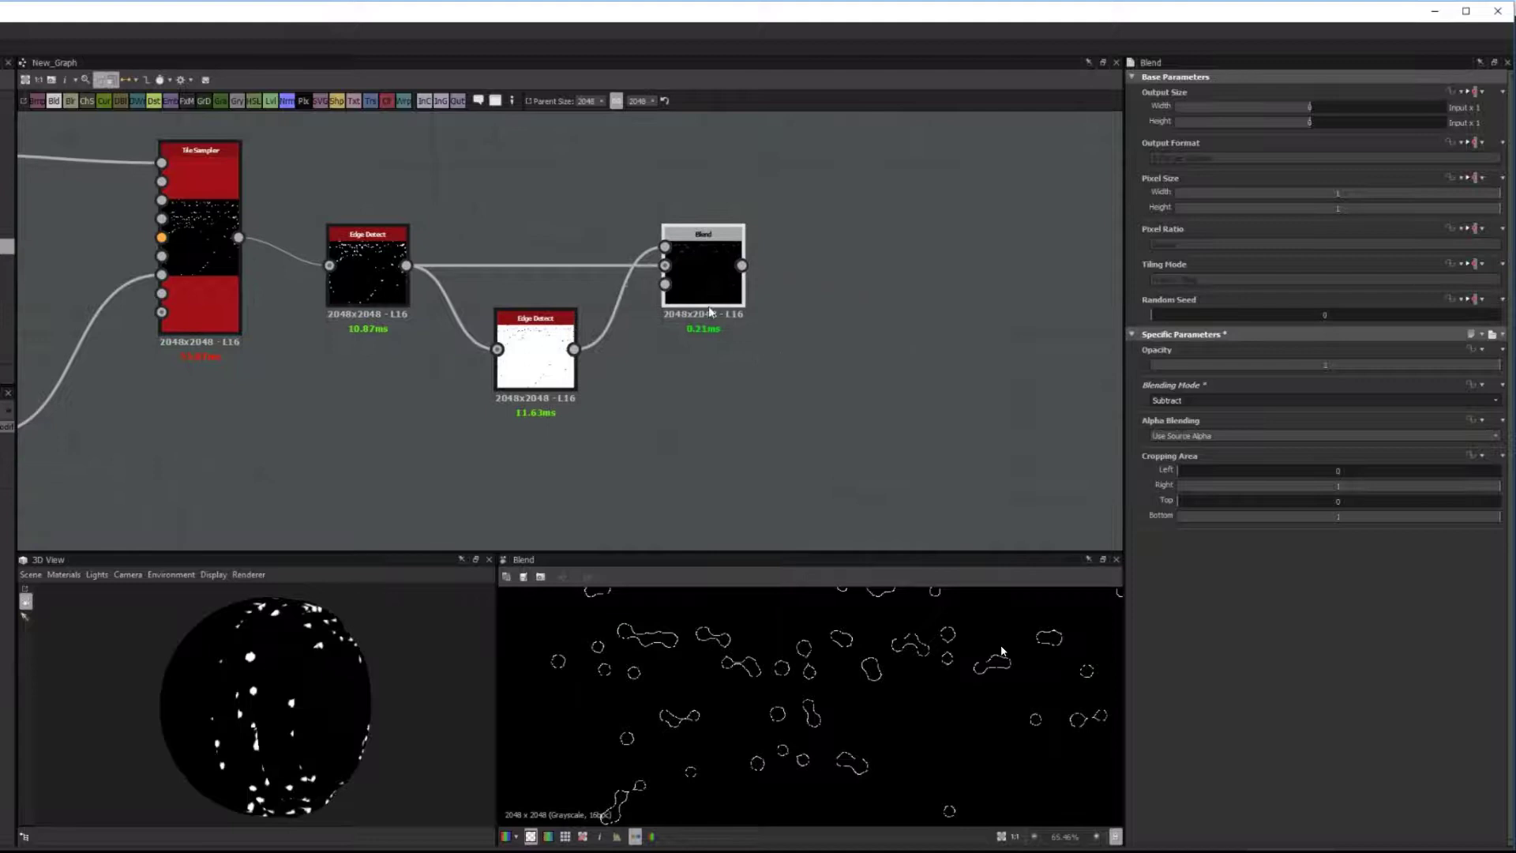
Set the second Edge Detect's Invert to True and compare the Blend result with the first Edge Detect's output.
{"action": "left_click", "coordinate": [536, 339]}
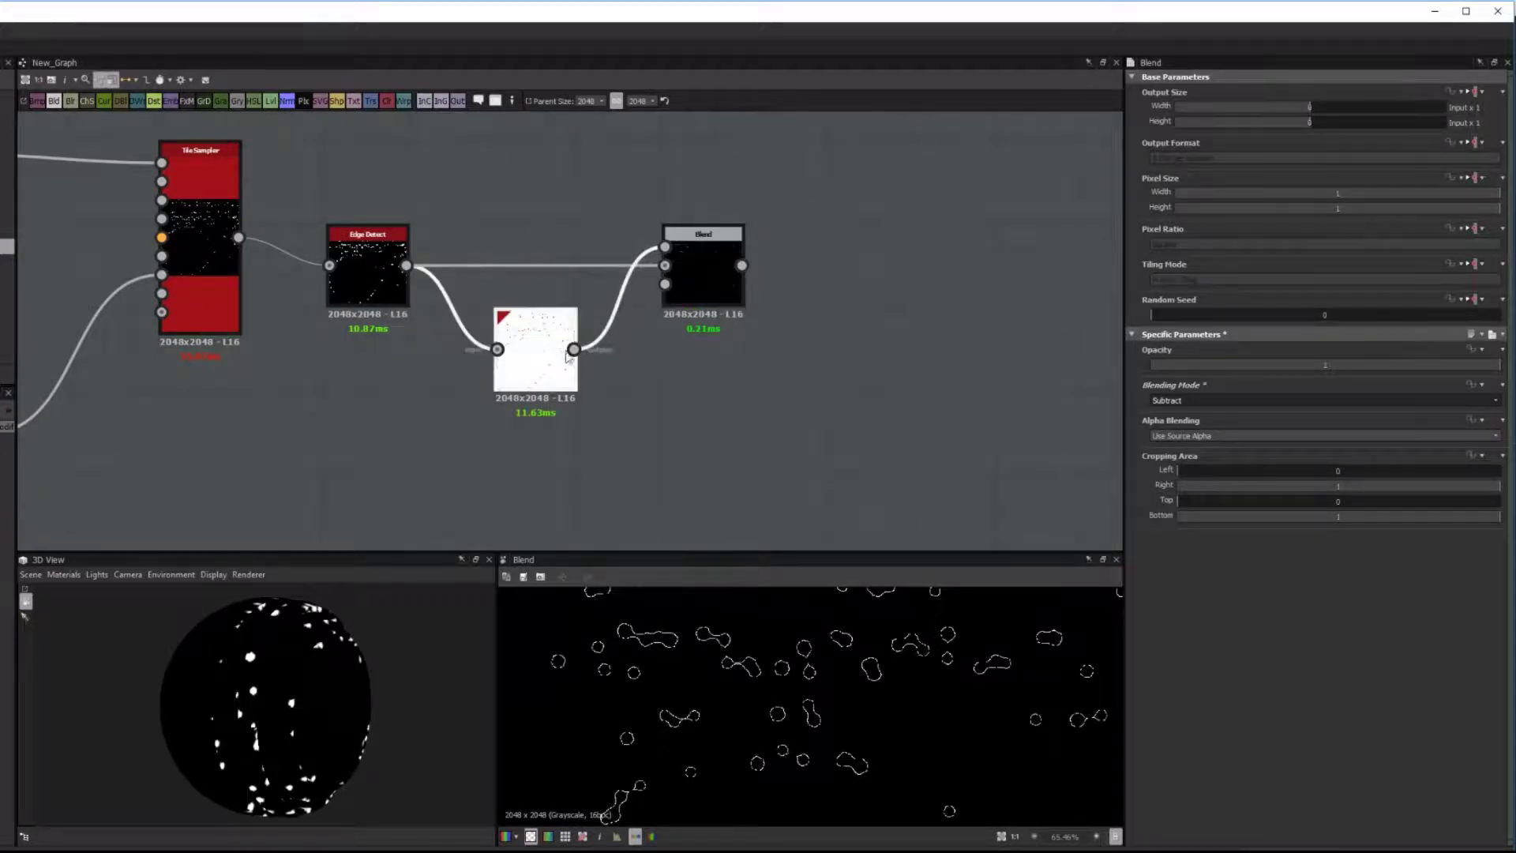
{"action": "left_click", "coordinate": [1255, 449]}
{"action": "left_click", "coordinate": [715, 276]}
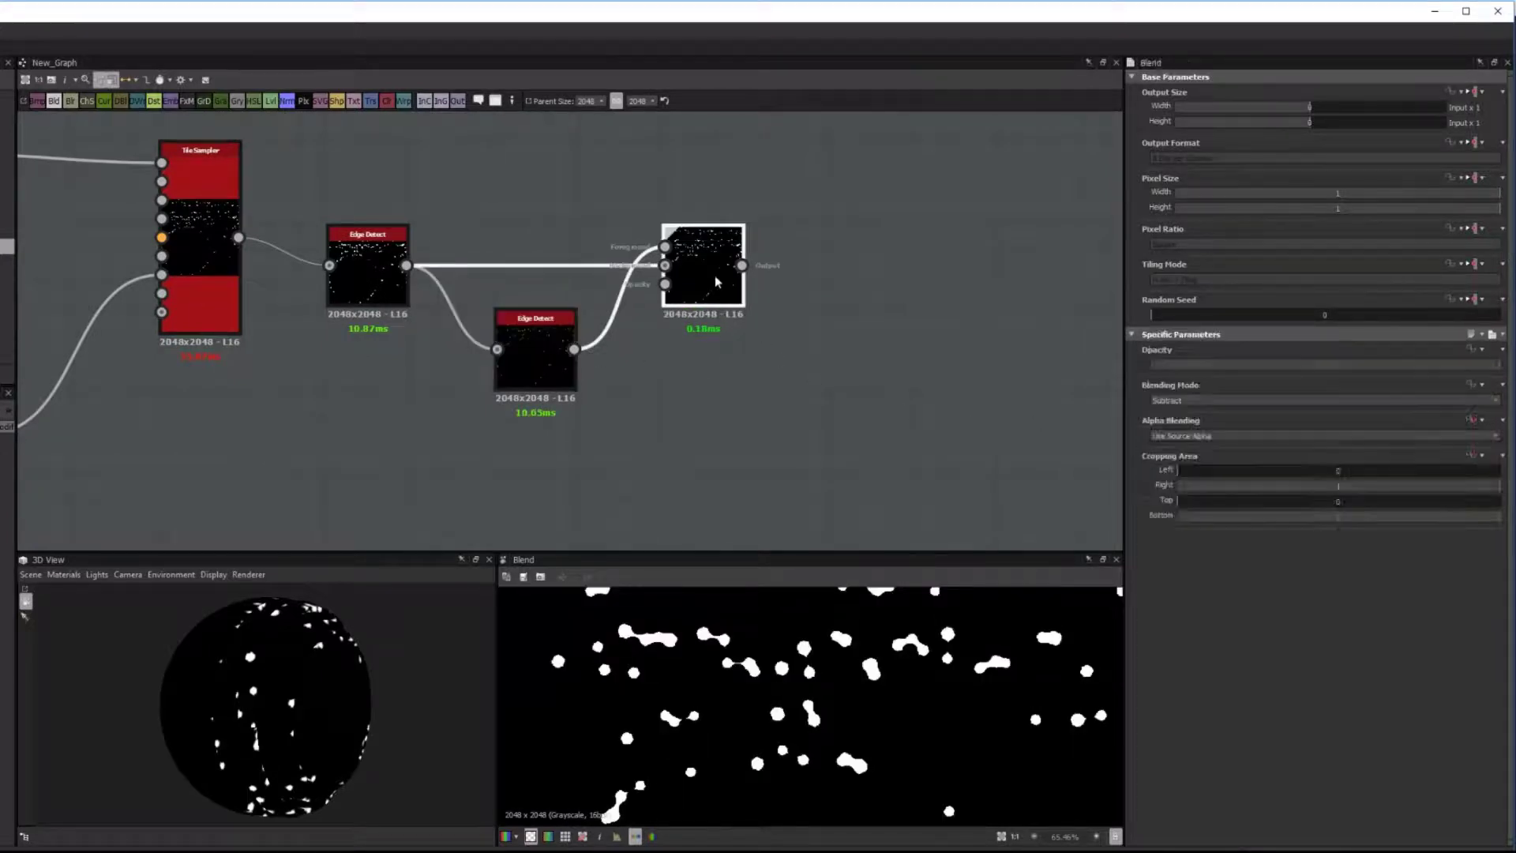
{"action": "scroll", "coordinate": [593, 348], "scroll_direction": "up", "scroll_amount": 2}
{"action": "left_click", "coordinate": [268, 249]}
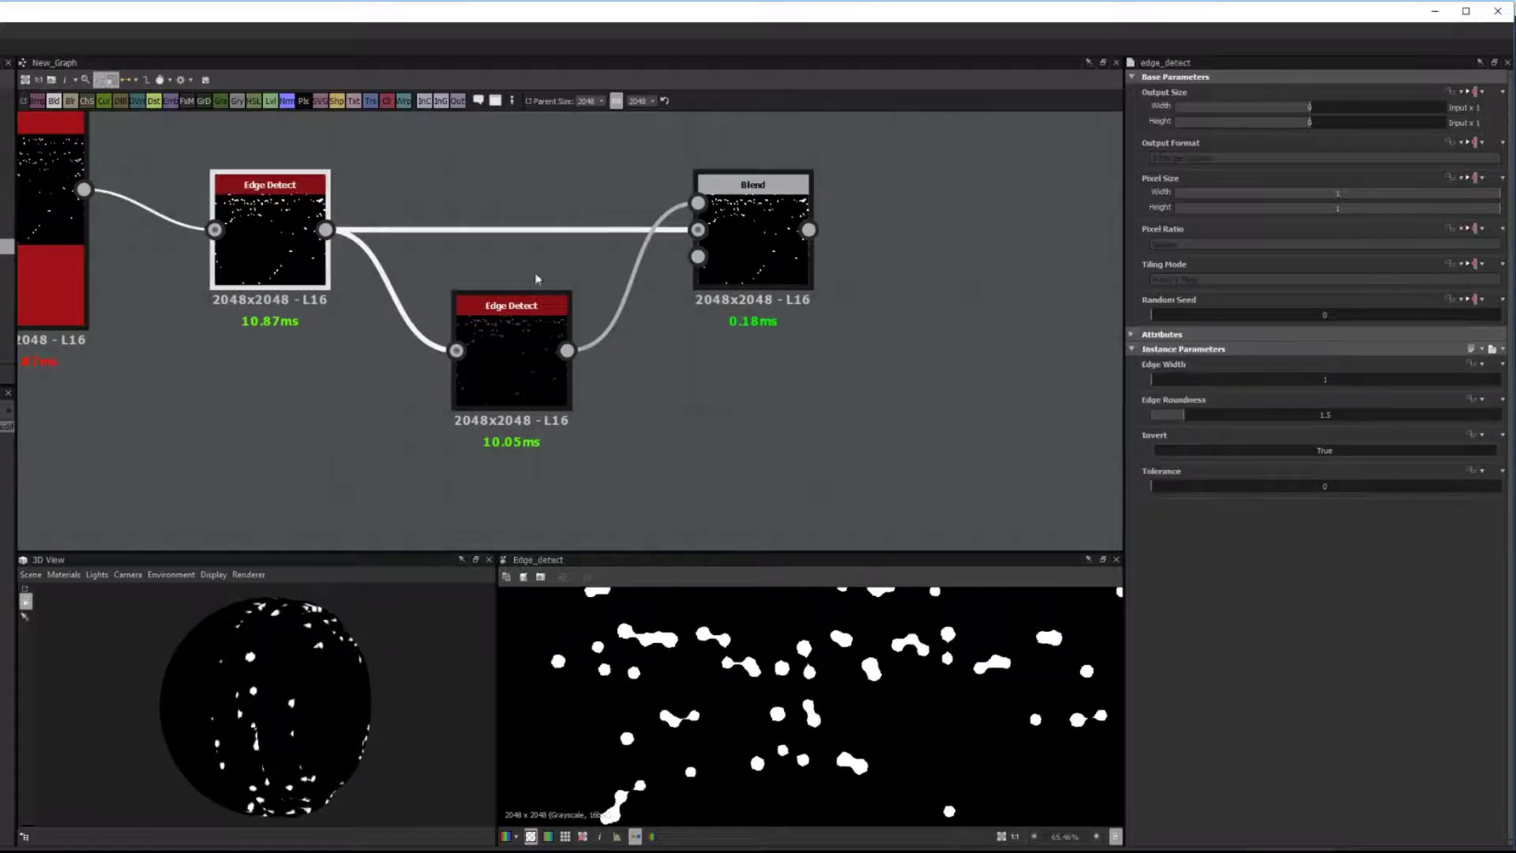
Show the Blend output as Emissive in the 3D view and inspect it on the model up close.
{"action": "left_click", "coordinate": [771, 252]}
{"action": "right_click", "coordinate": [779, 254]}
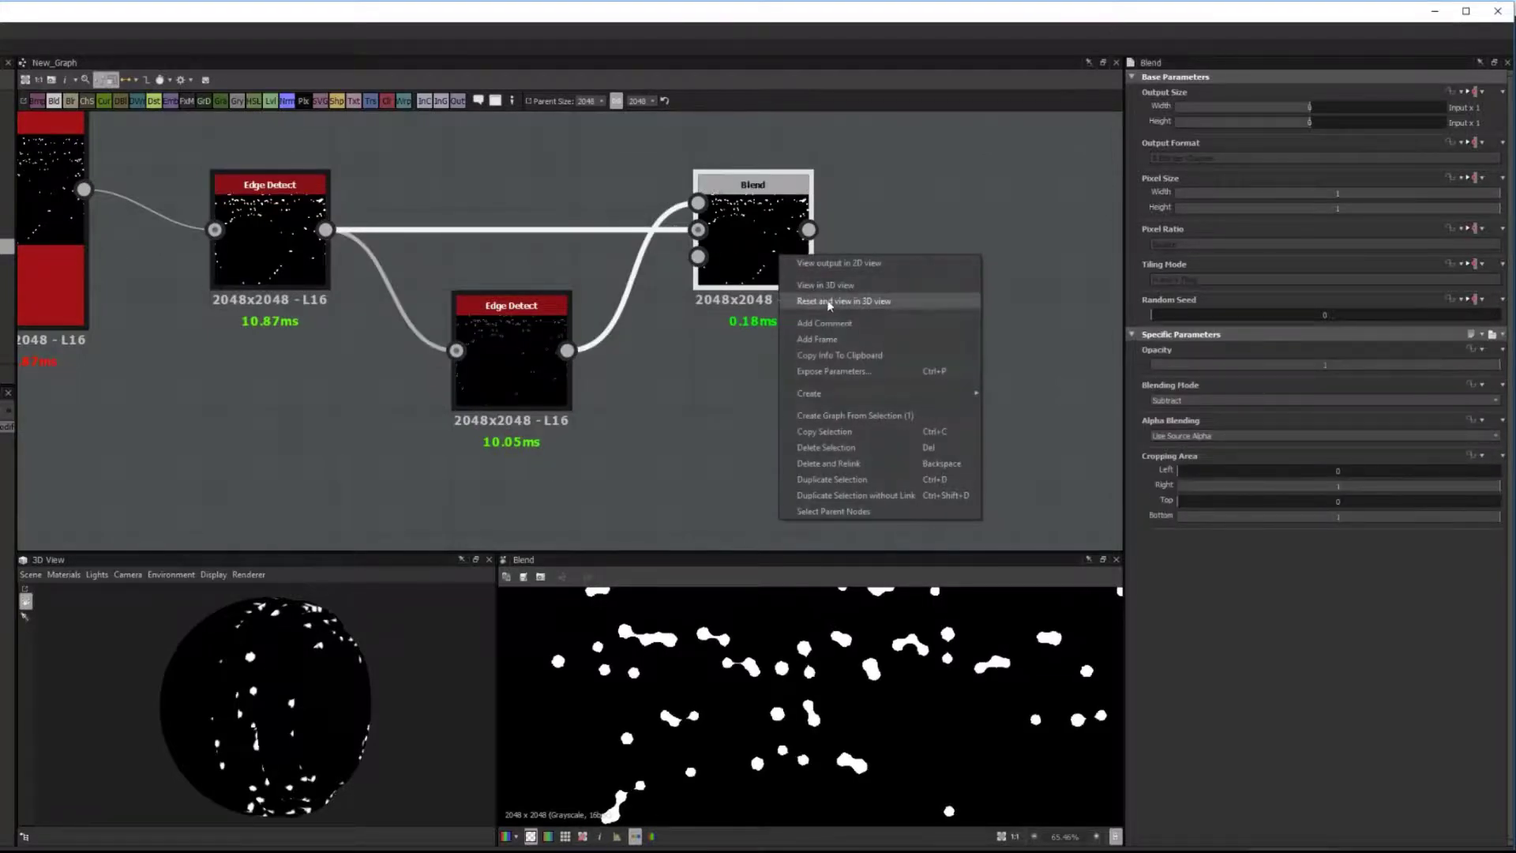
{"action": "left_click", "coordinate": [852, 285]}
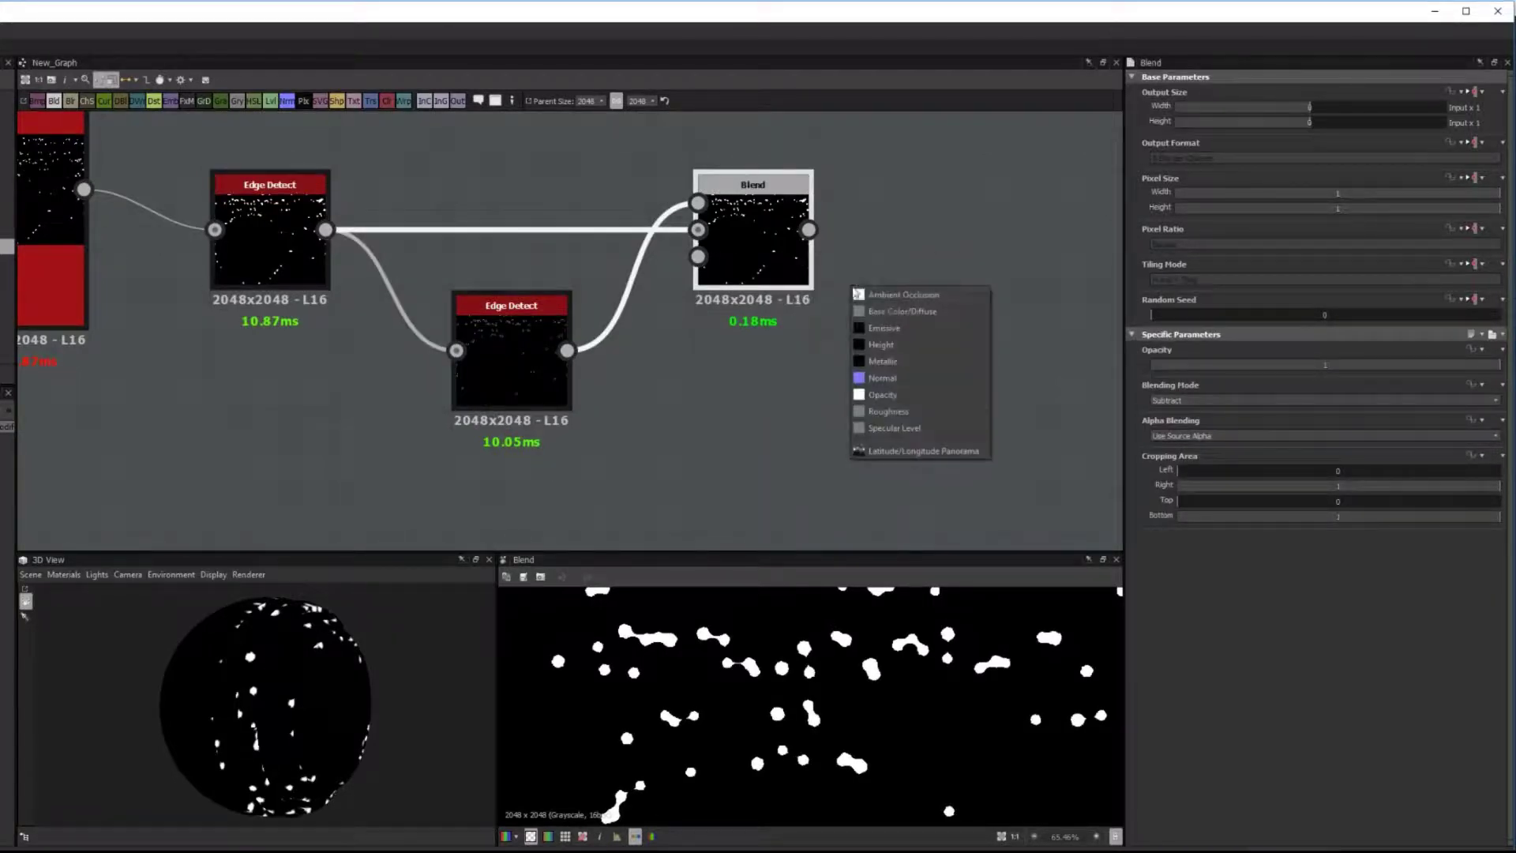
{"action": "left_click", "coordinate": [911, 326]}
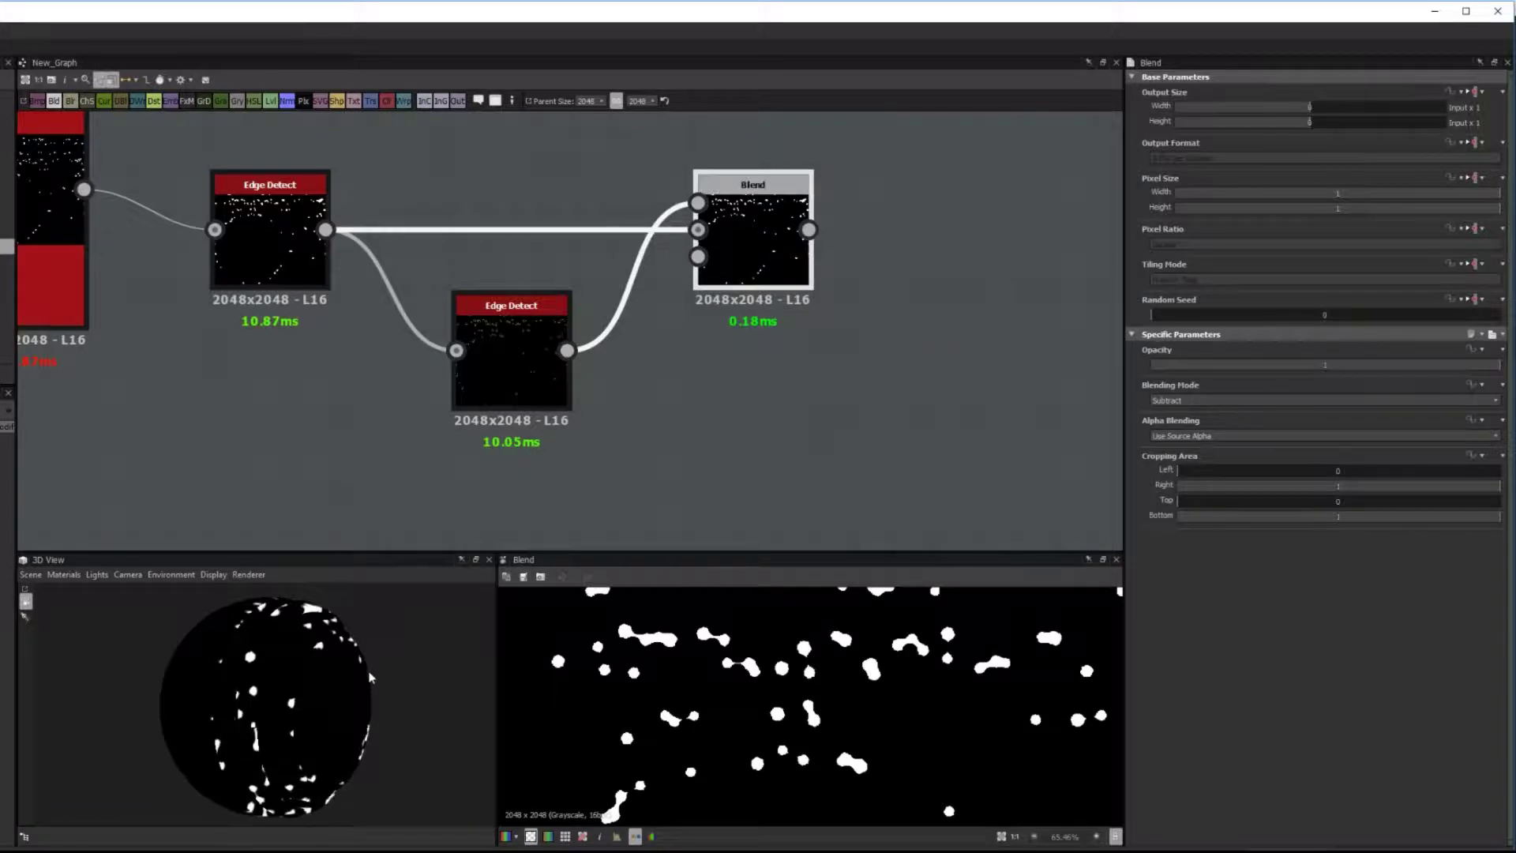
{"action": "left_click_drag", "start_coordinate": [370, 678], "coordinate": [308, 734]}
{"action": "scroll", "coordinate": [268, 666], "scroll_direction": "down", "scroll_amount": 3}
{"action": "scroll", "coordinate": [268, 666], "scroll_direction": "up", "scroll_amount": 5}
{"action": "middle_click_drag", "start_coordinate": [178, 413], "coordinate": [466, 466]}
On the Shape node, change the Pattern to Square and reduce the X size to 0.17.
{"action": "scroll", "coordinate": [450, 461], "scroll_direction": "down", "scroll_amount": 1}
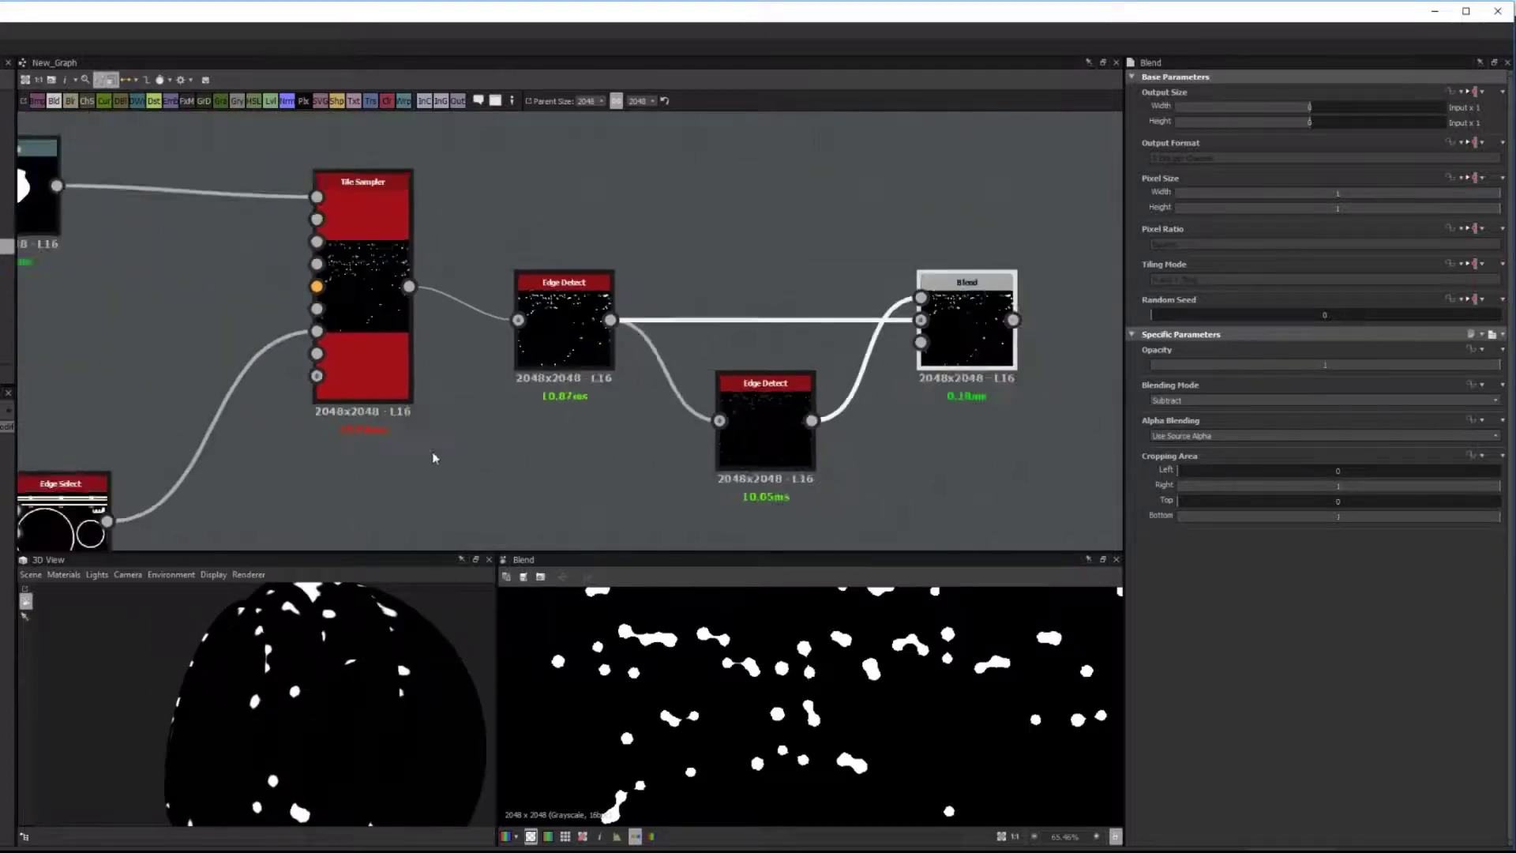
{"action": "scroll", "coordinate": [433, 458], "scroll_direction": "down", "scroll_amount": 3}
{"action": "left_click", "coordinate": [100, 298]}
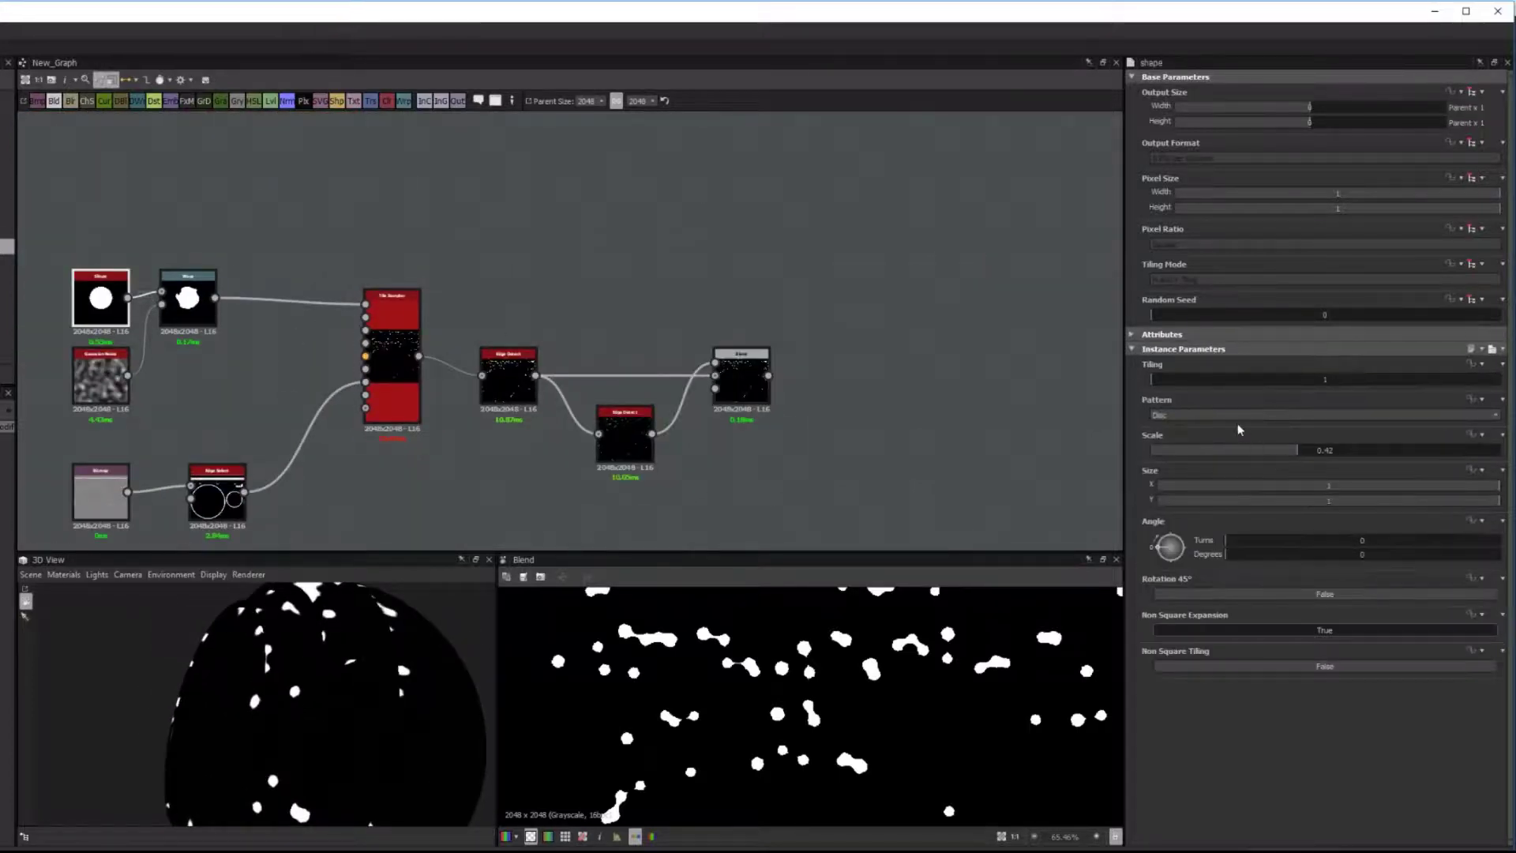
{"action": "left_click", "coordinate": [1232, 417]}
{"action": "left_click", "coordinate": [1224, 423]}
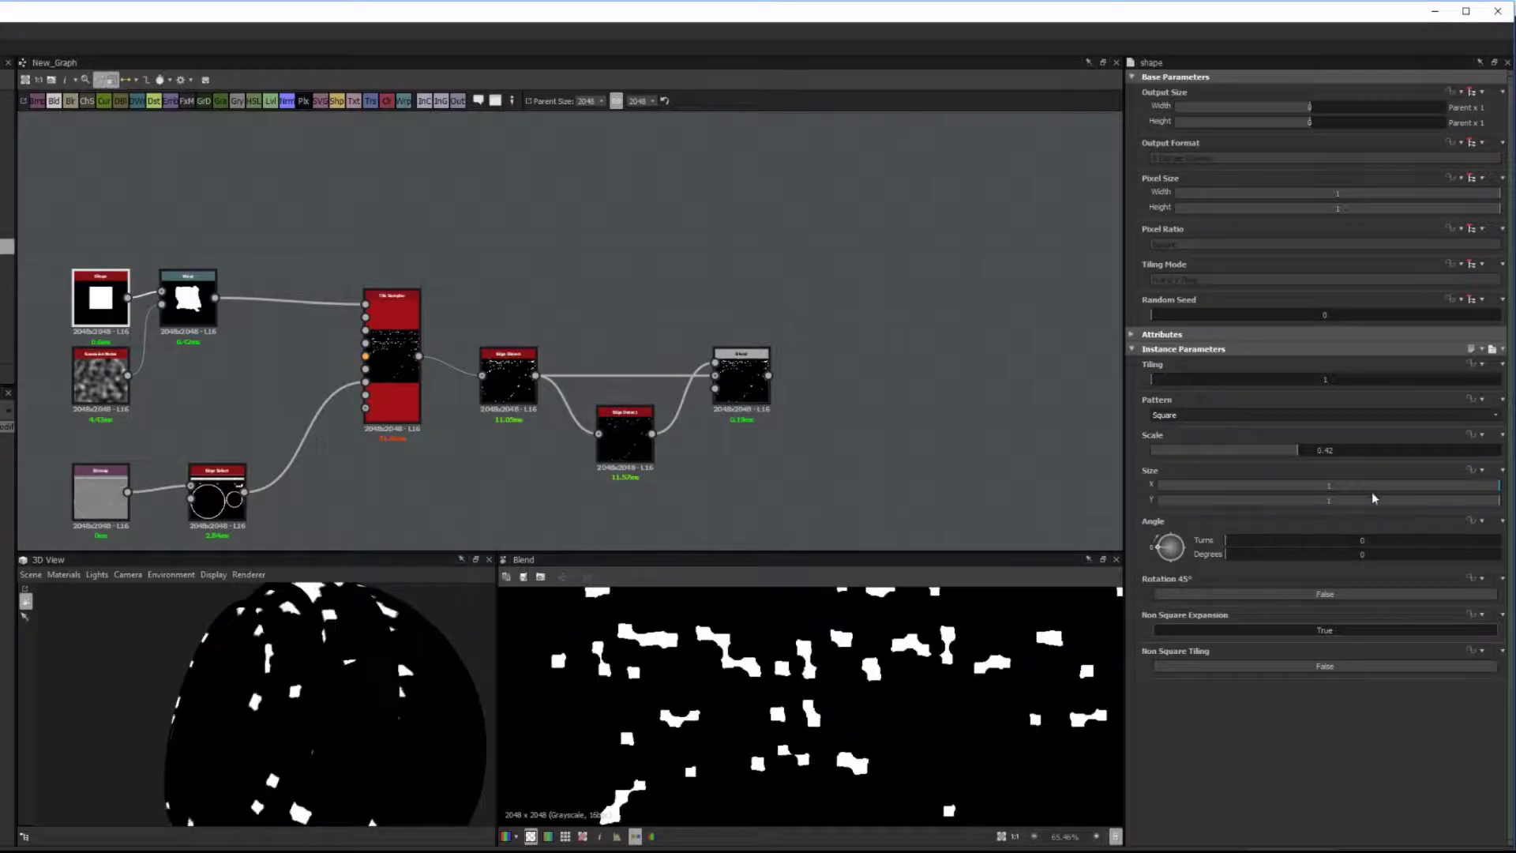
{"action": "left_click_drag", "start_coordinate": [1373, 486], "coordinate": [1217, 493]}
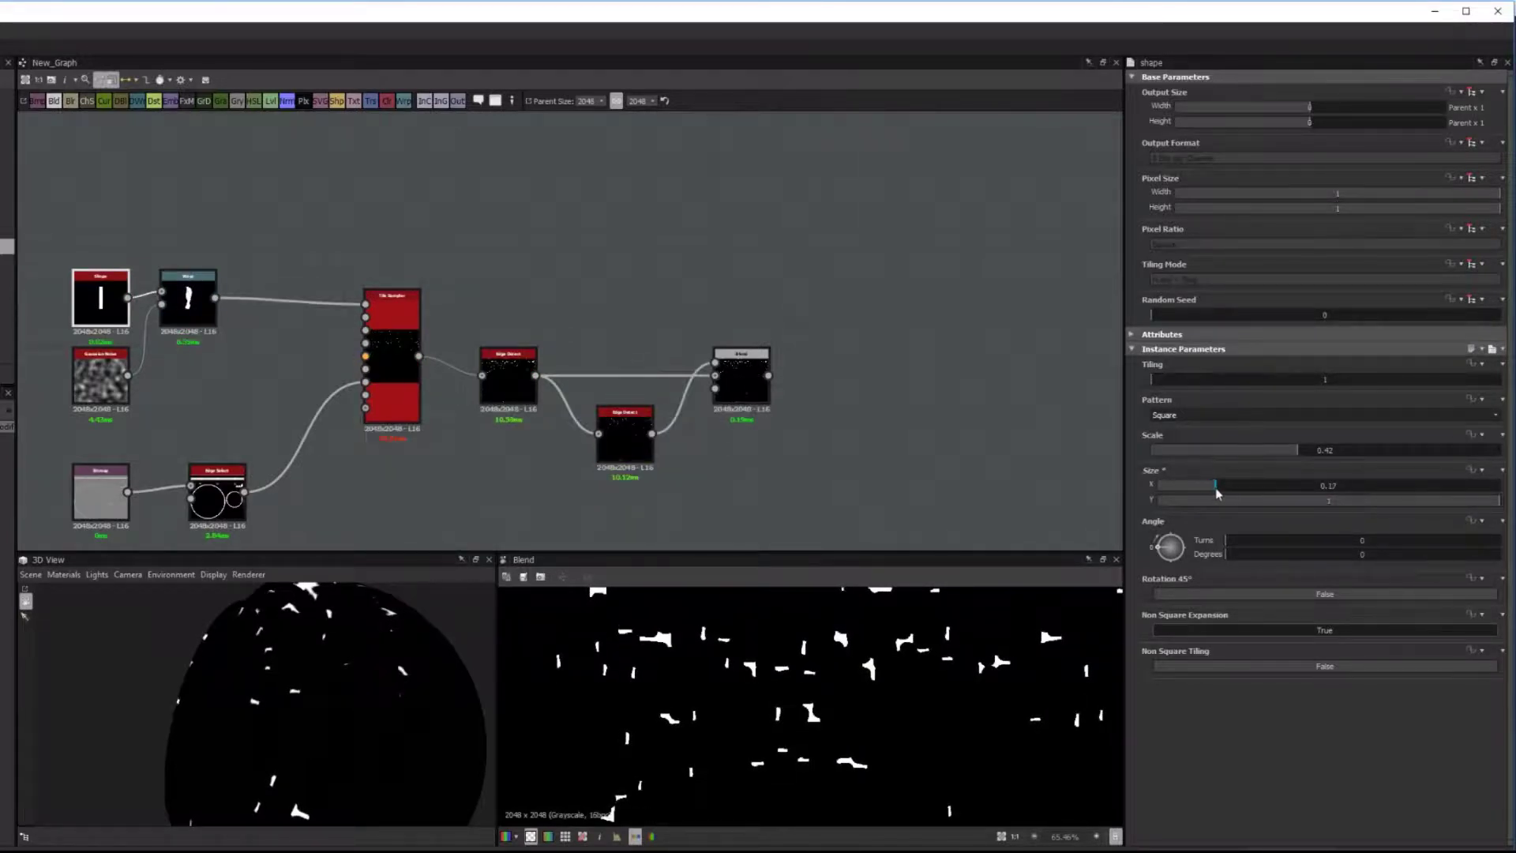
Raise the Tile Sampler's Scale to about 2.54 and check the larger spots on the model.
{"action": "scroll", "coordinate": [390, 441], "scroll_direction": "up", "scroll_amount": 2}
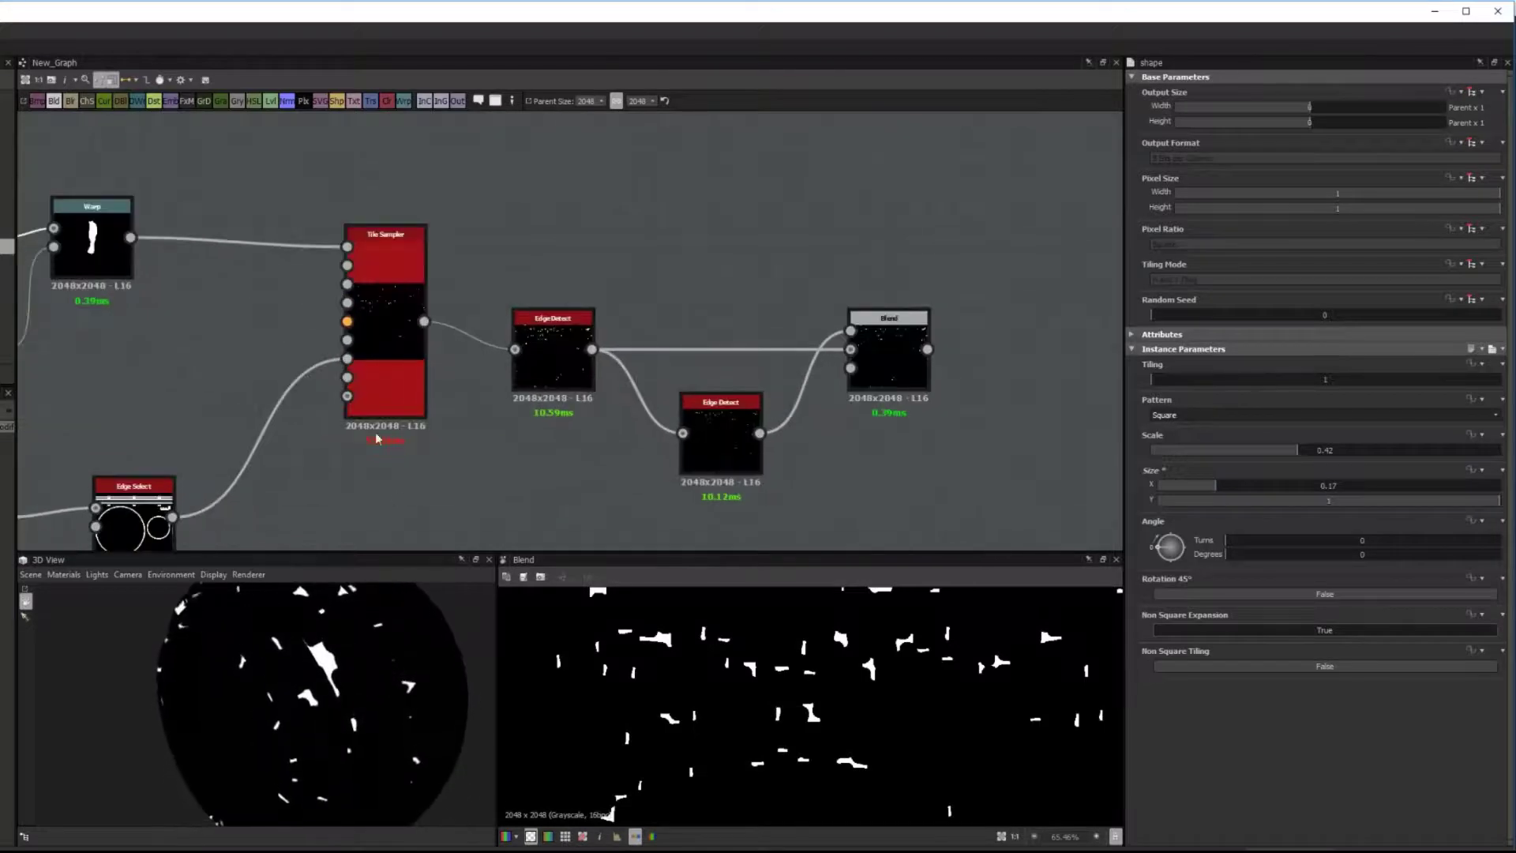
{"action": "left_click", "coordinate": [371, 330]}
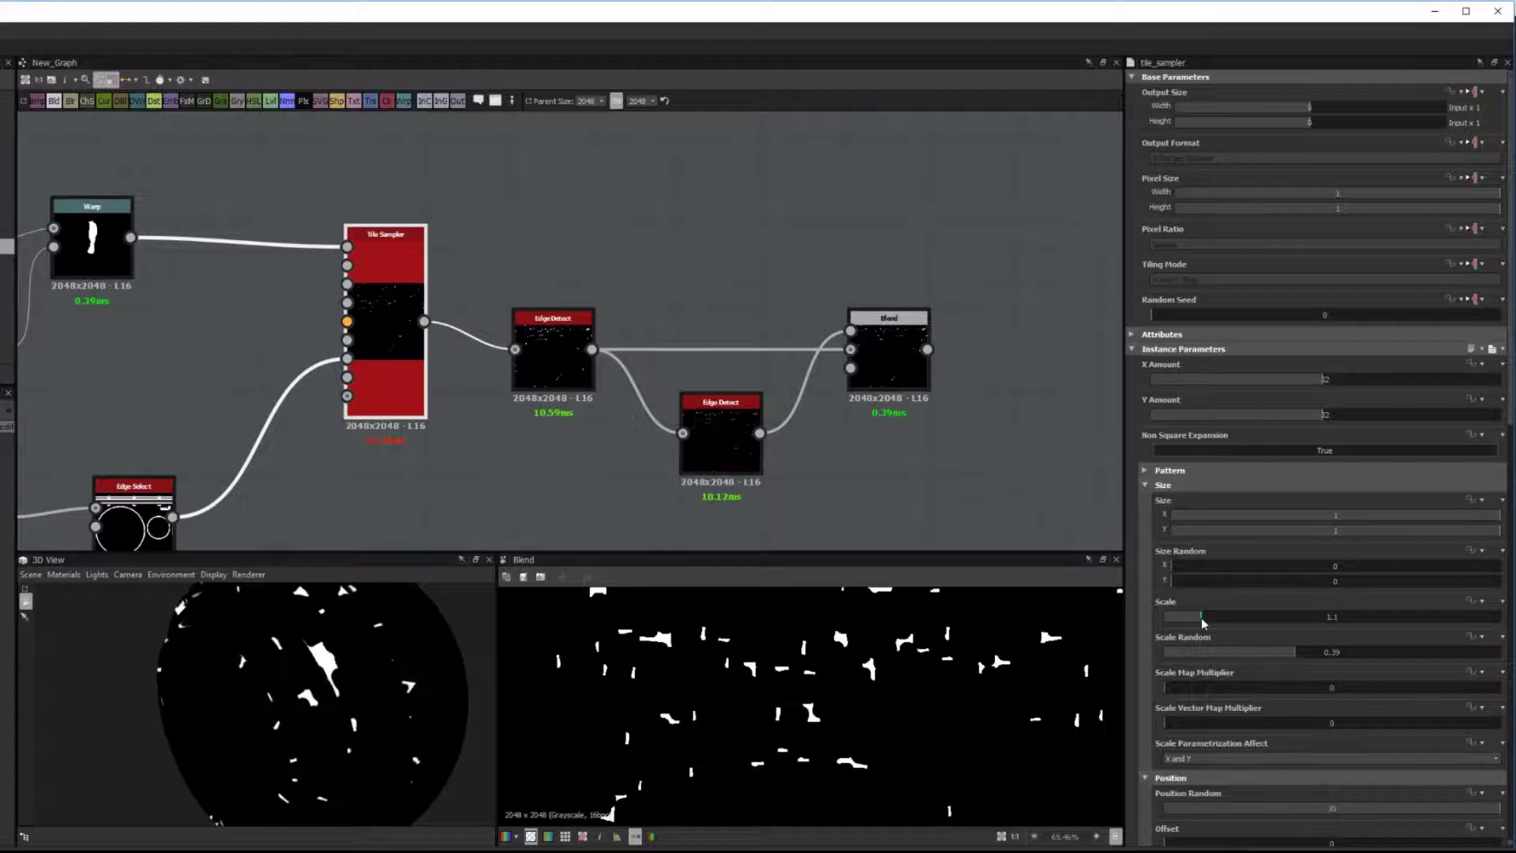
{"action": "left_click_drag", "start_coordinate": [1202, 617], "coordinate": [1250, 629]}
{"action": "left_click_drag", "start_coordinate": [373, 695], "coordinate": [317, 634]}
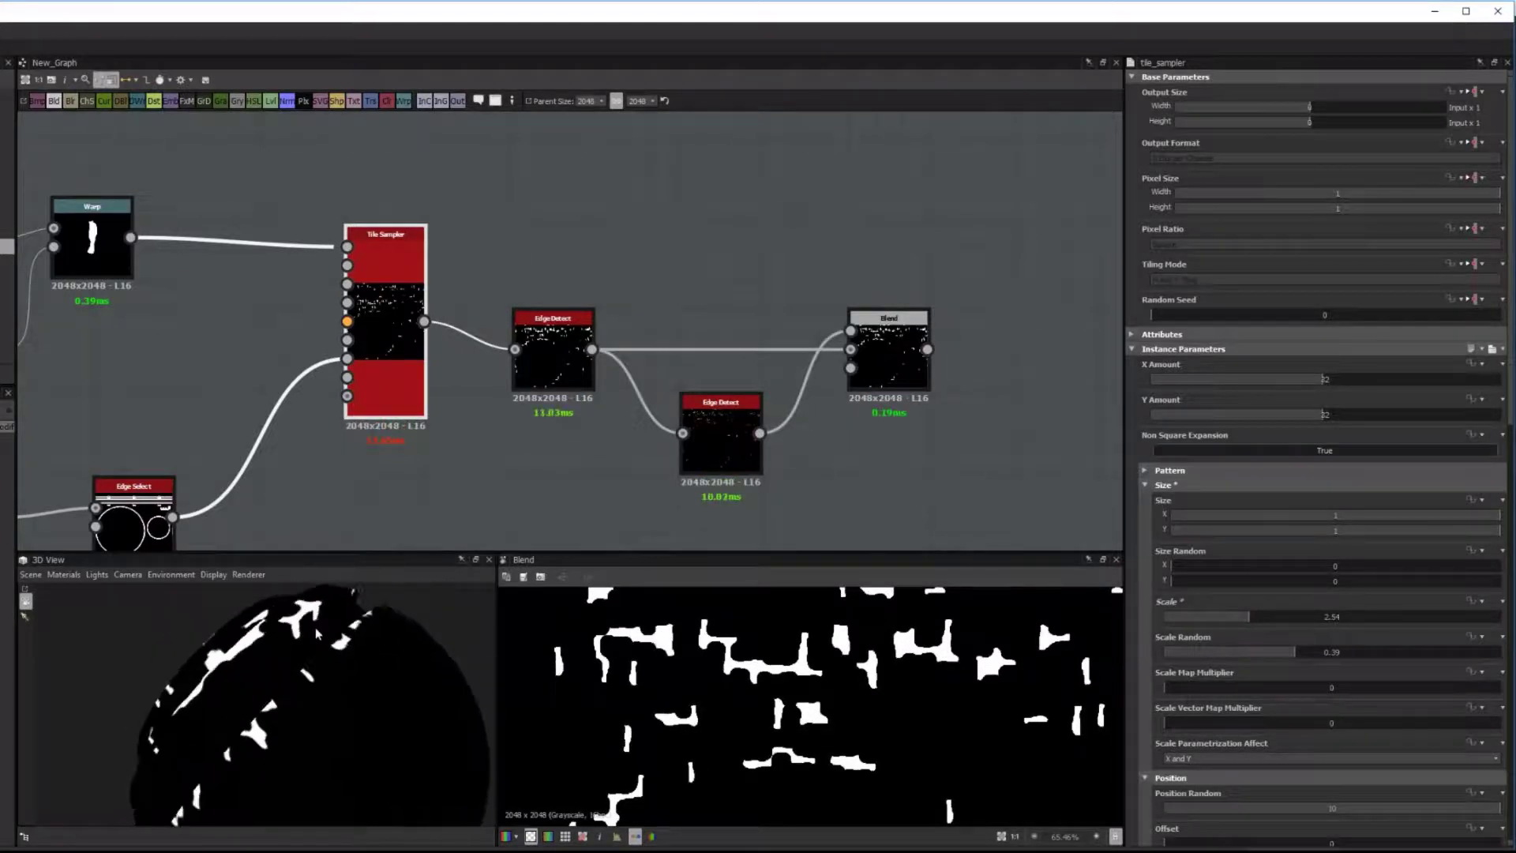
On the first Edge Detect node, set the Edge Width to 2 and adjust the Edge Roundness.
{"action": "scroll", "coordinate": [720, 463], "scroll_direction": "up", "scroll_amount": 3}
{"action": "left_click", "coordinate": [361, 239]}
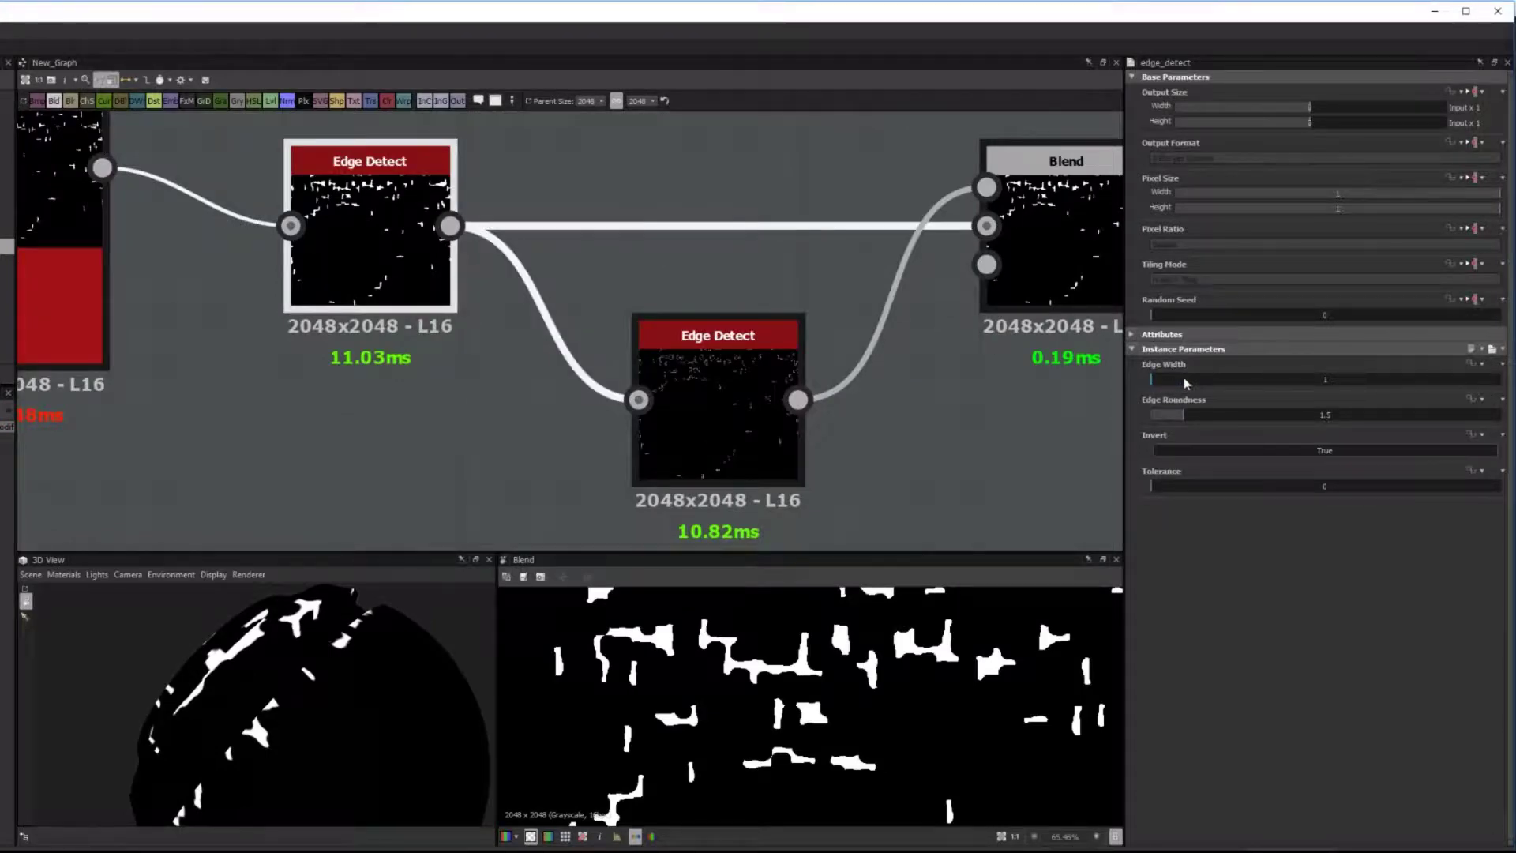
{"action": "type", "text": "2"}
{"action": "key", "text": "Return"}
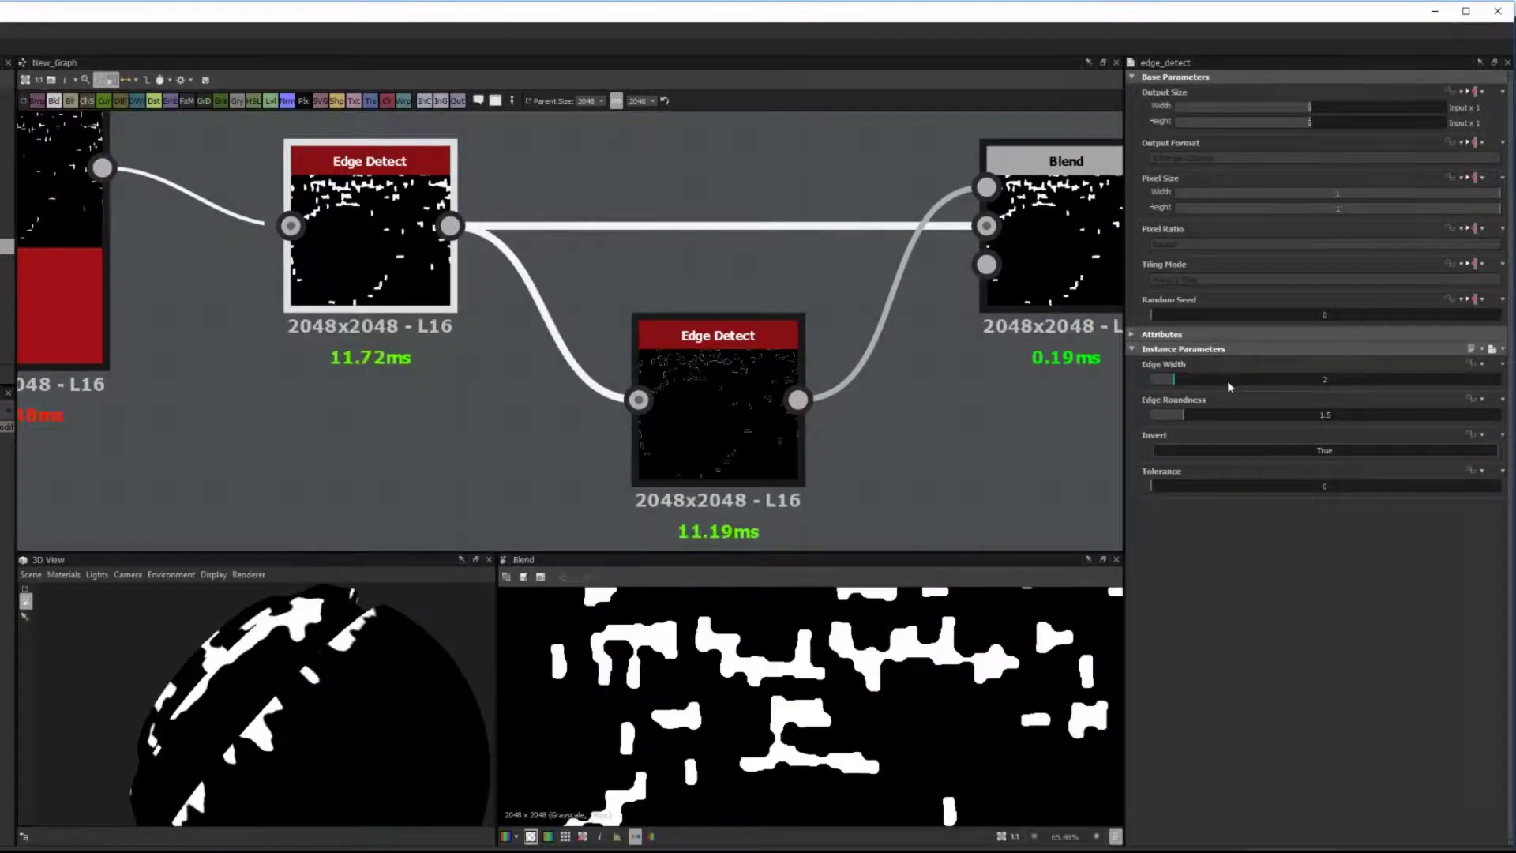
{"action": "double_click", "coordinate": [1308, 414]}
{"action": "key", "text": "Return"}
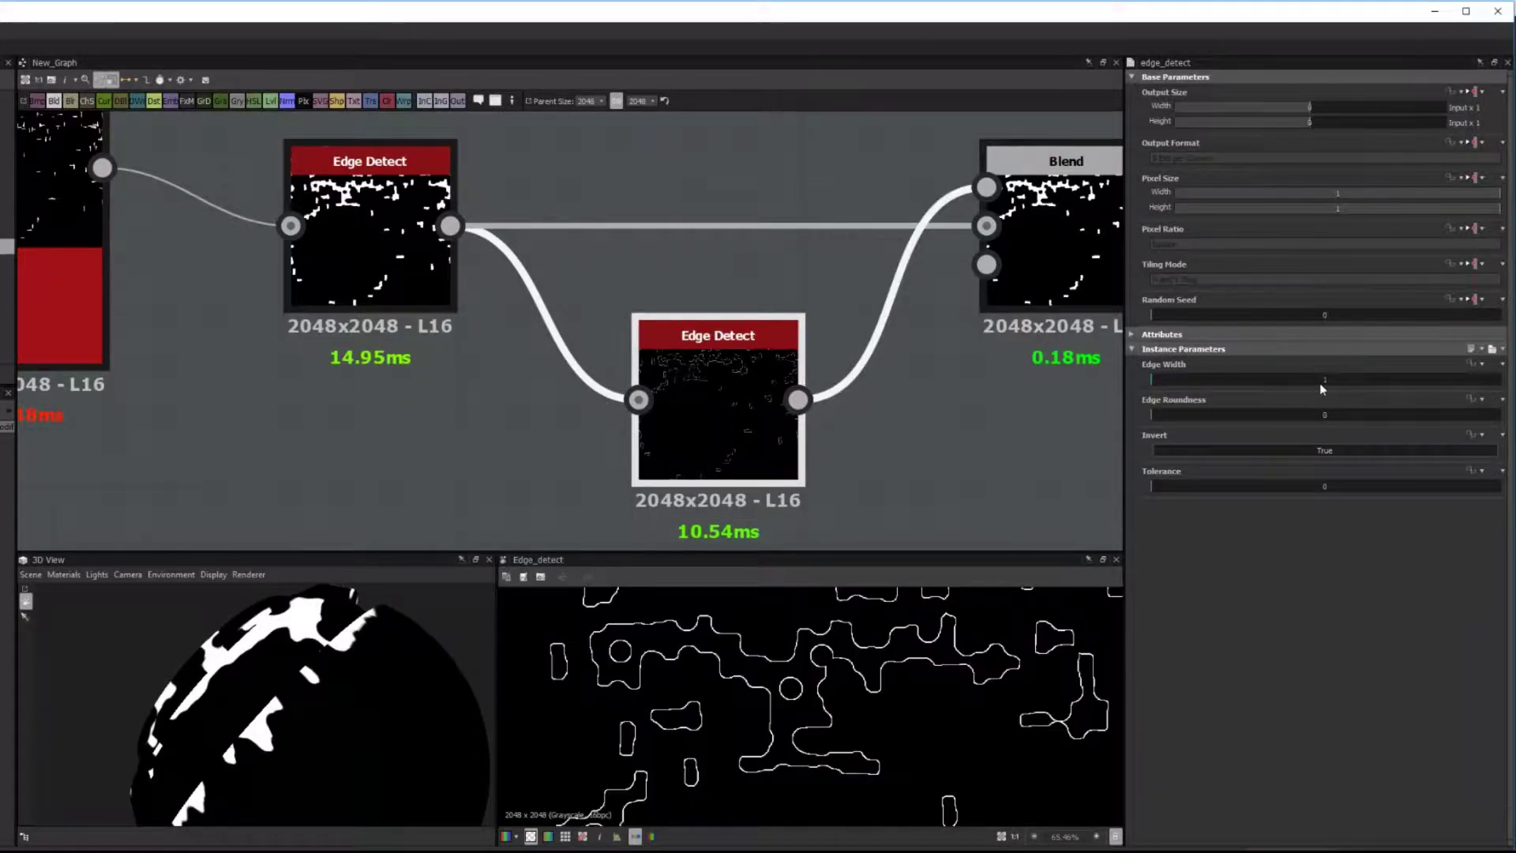
Set the second Edge Detect's Edge Width to 2 and check the trimmed spots on the model.
{"action": "left_click", "coordinate": [1321, 383]}
{"action": "type", "text": "2"}
{"action": "key", "text": "Return"}
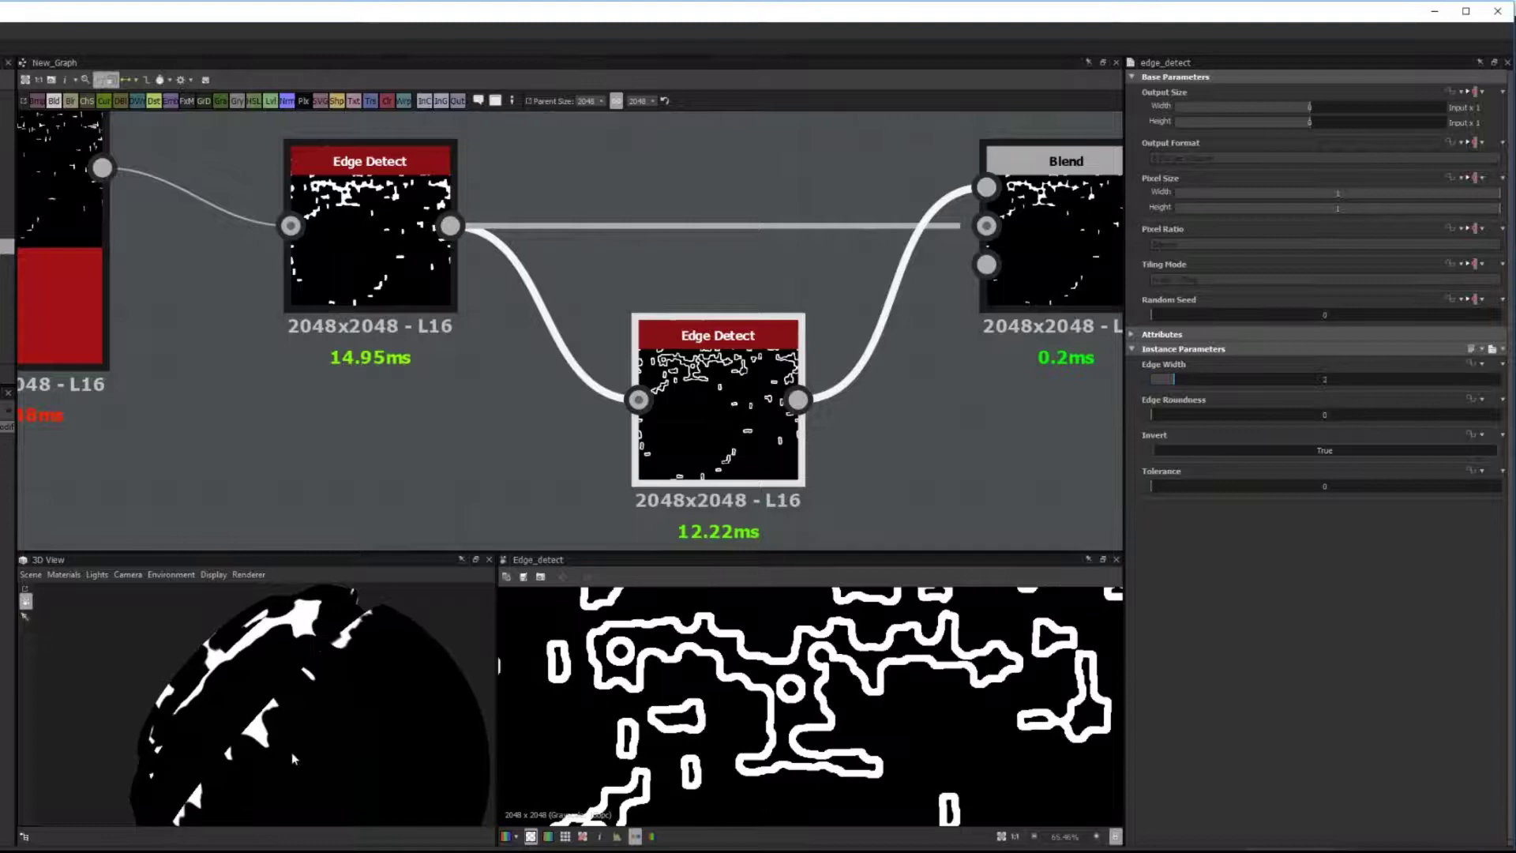
{"action": "left_click_drag", "start_coordinate": [292, 752], "coordinate": [304, 597]}
Try lower and higher Convex Edges Width values on the Edge Select node, settle on 0.25, and check the model.
{"action": "middle_click_drag", "start_coordinate": [260, 384], "coordinate": [347, 361]}
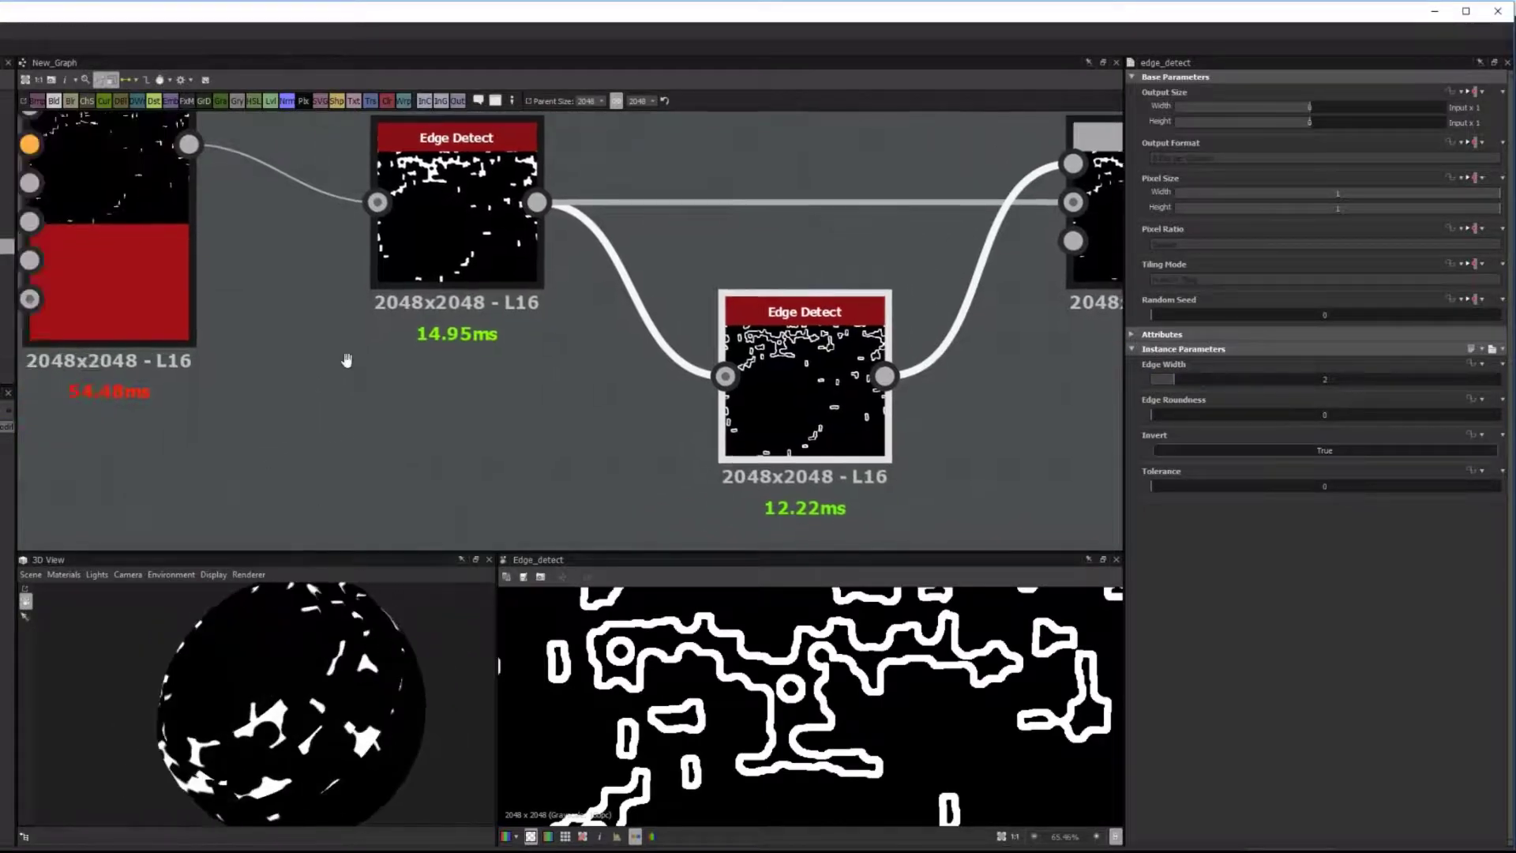
{"action": "scroll", "coordinate": [347, 360], "scroll_direction": "down", "scroll_amount": 3}
{"action": "middle_click_drag", "start_coordinate": [227, 400], "coordinate": [508, 440]}
{"action": "left_click", "coordinate": [247, 462]}
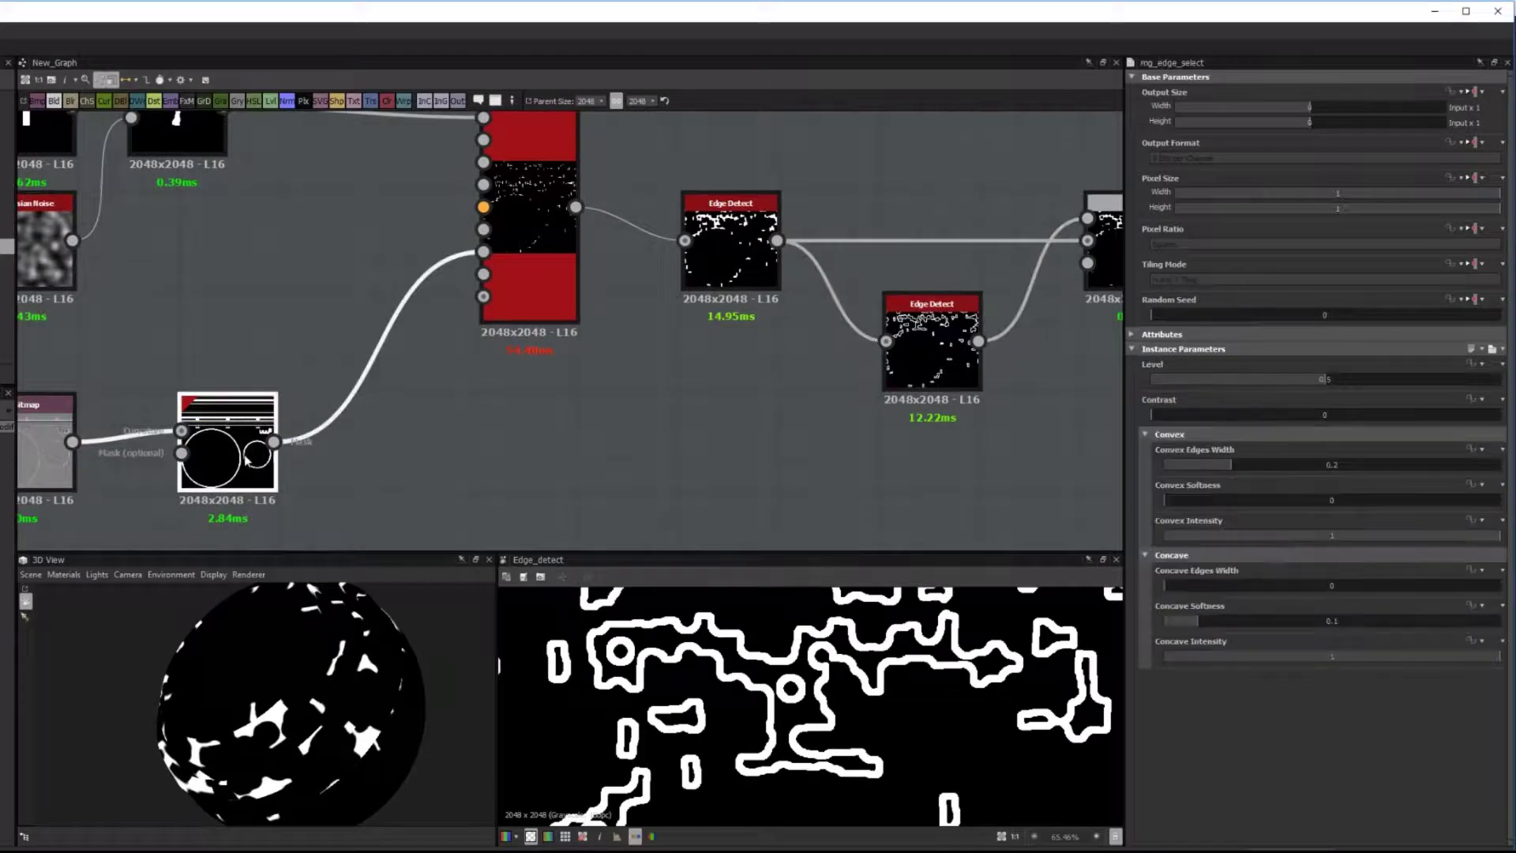
{"action": "left_click_drag", "start_coordinate": [1229, 465], "coordinate": [1200, 469]}
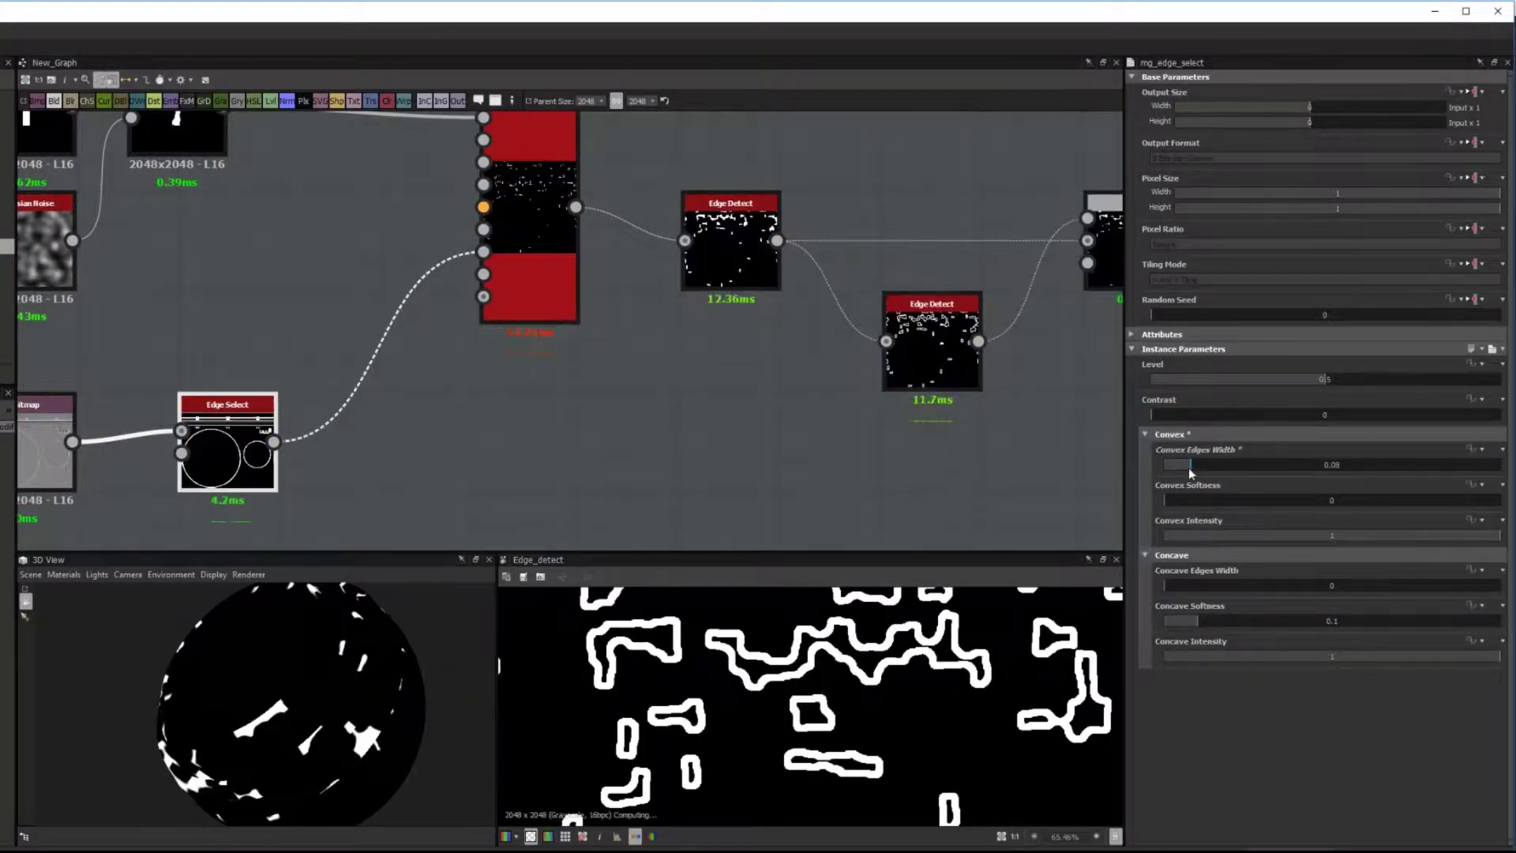
{"action": "left_click_drag", "start_coordinate": [1191, 472], "coordinate": [1262, 472]}
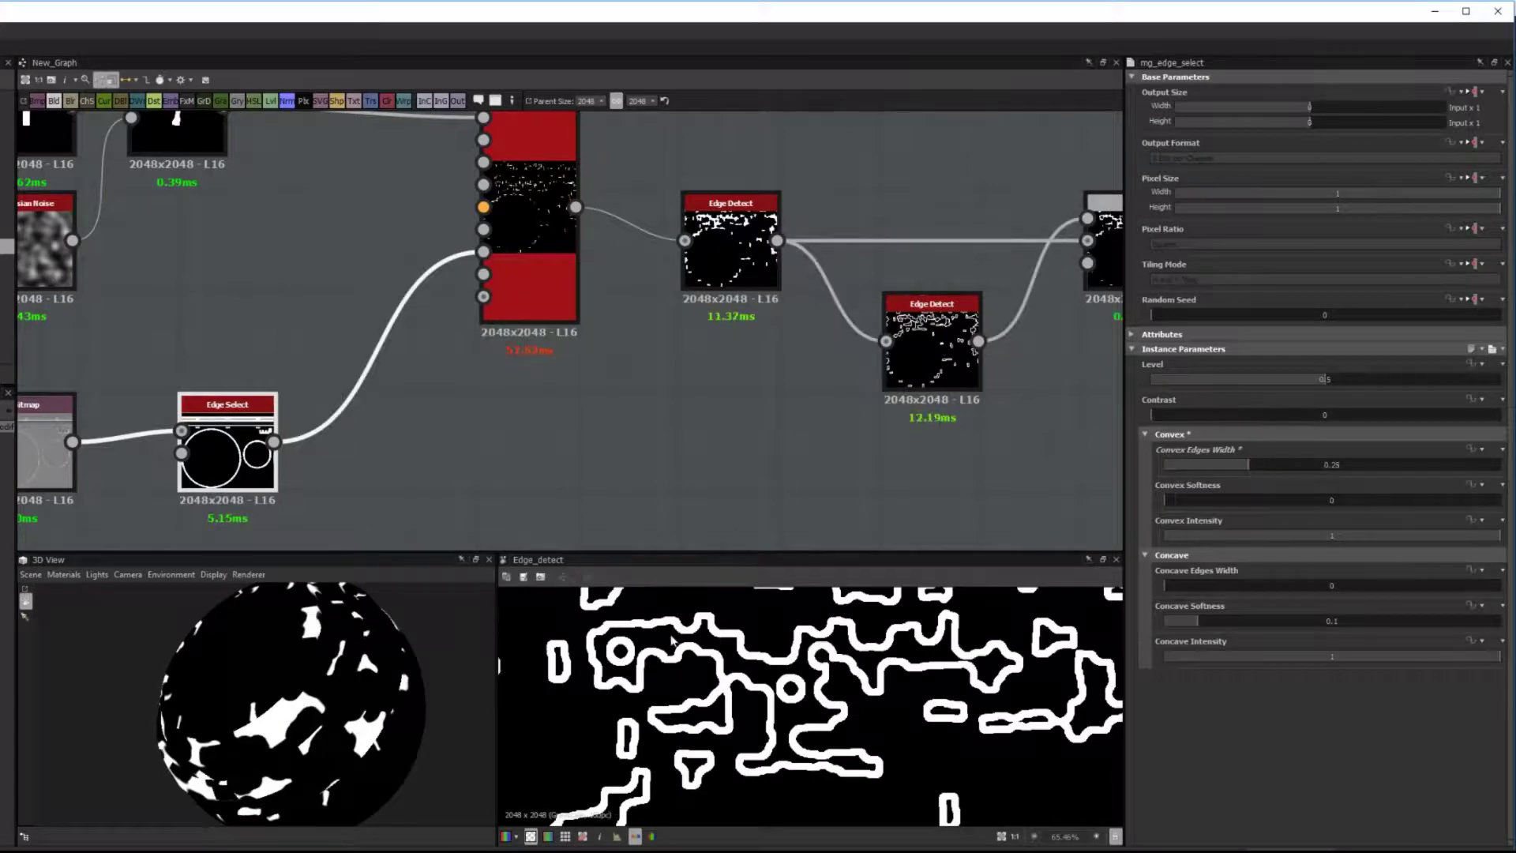
{"action": "mouse_move", "coordinate": [442, 659]}
{"action": "left_mouse_down"}
{"action": "mouse_move", "coordinate": [347, 679]}
{"action": "mouse_move", "coordinate": [422, 667]}
{"action": "left_mouse_up"}
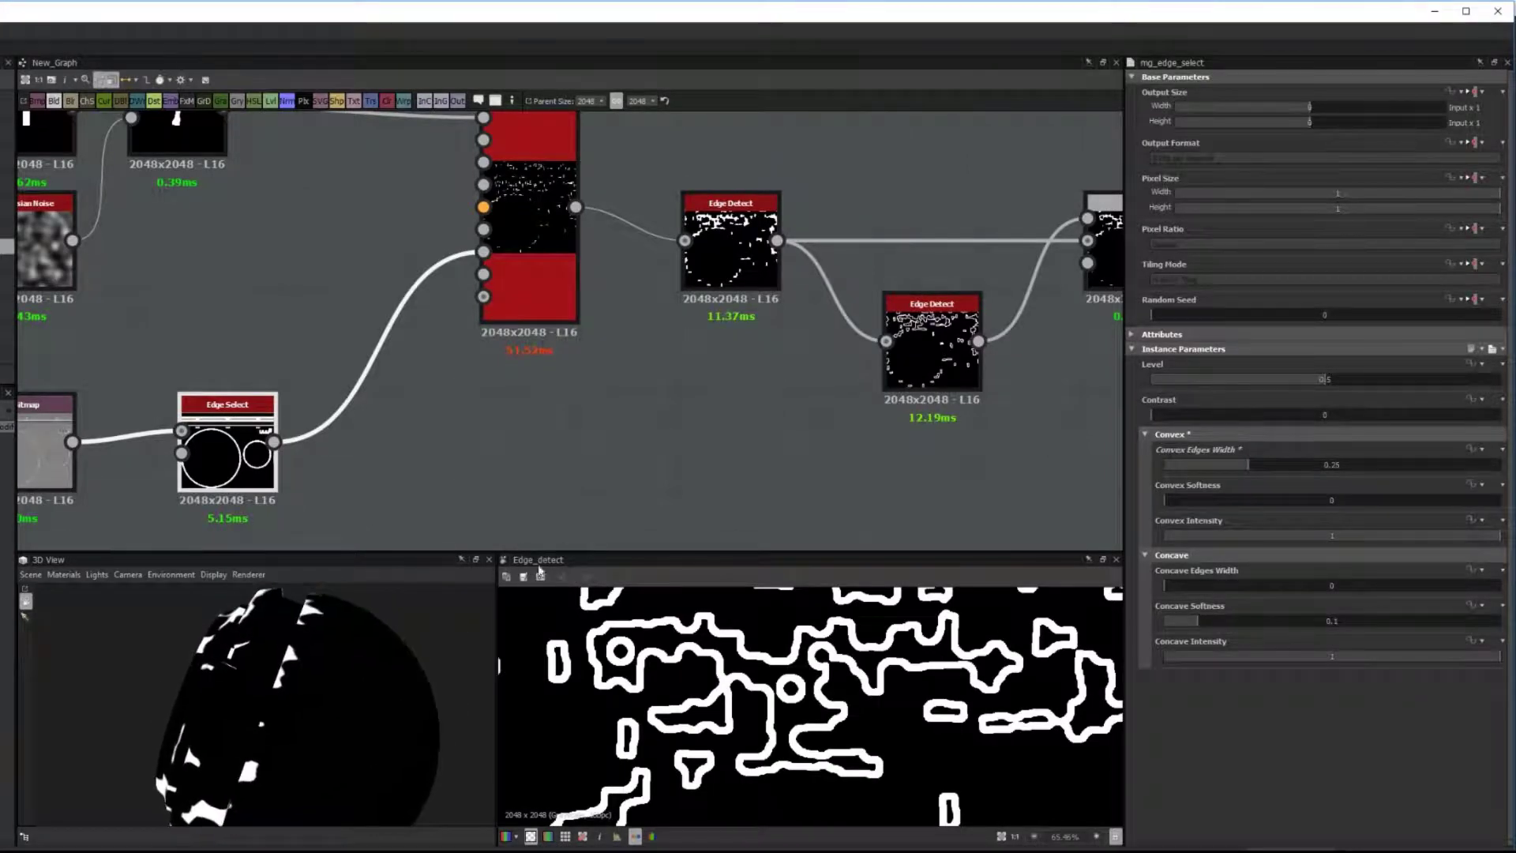
{"action": "middle_click_drag", "start_coordinate": [769, 303], "coordinate": [475, 323]}
{"action": "left_click", "coordinate": [958, 403]}
{"action": "key", "text": "space"}
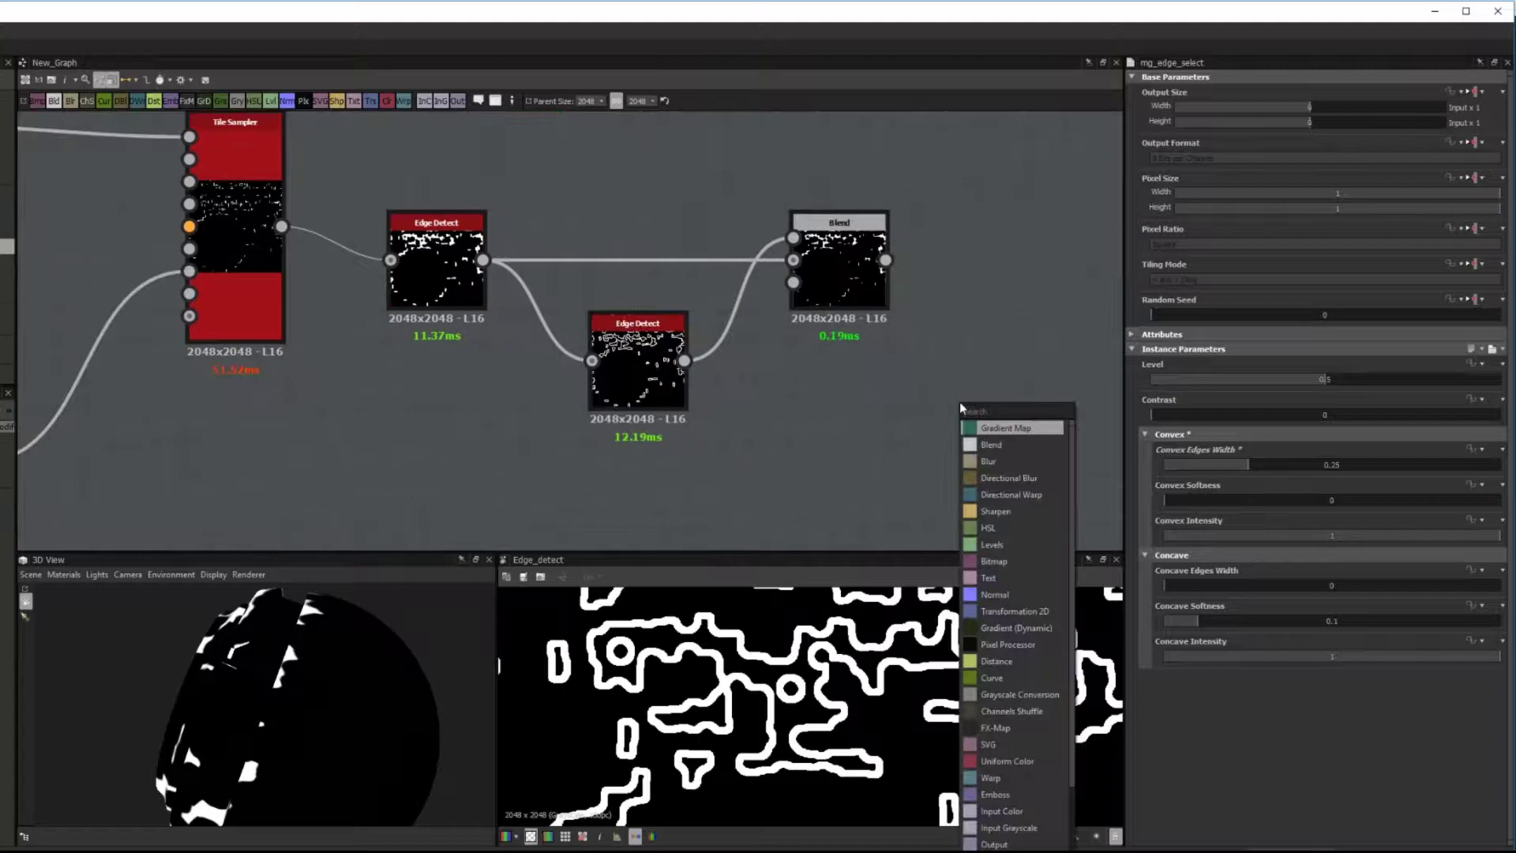
{"action": "type", "text": "h"}
{"action": "key", "text": "BackSpace"}
{"action": "key", "text": "Escape"}
Raise the 3D view's environment Exposure to about 0 and inspect the lit model with its edge spots.
{"action": "middle_click_drag", "start_coordinate": [883, 355], "coordinate": [790, 383]}
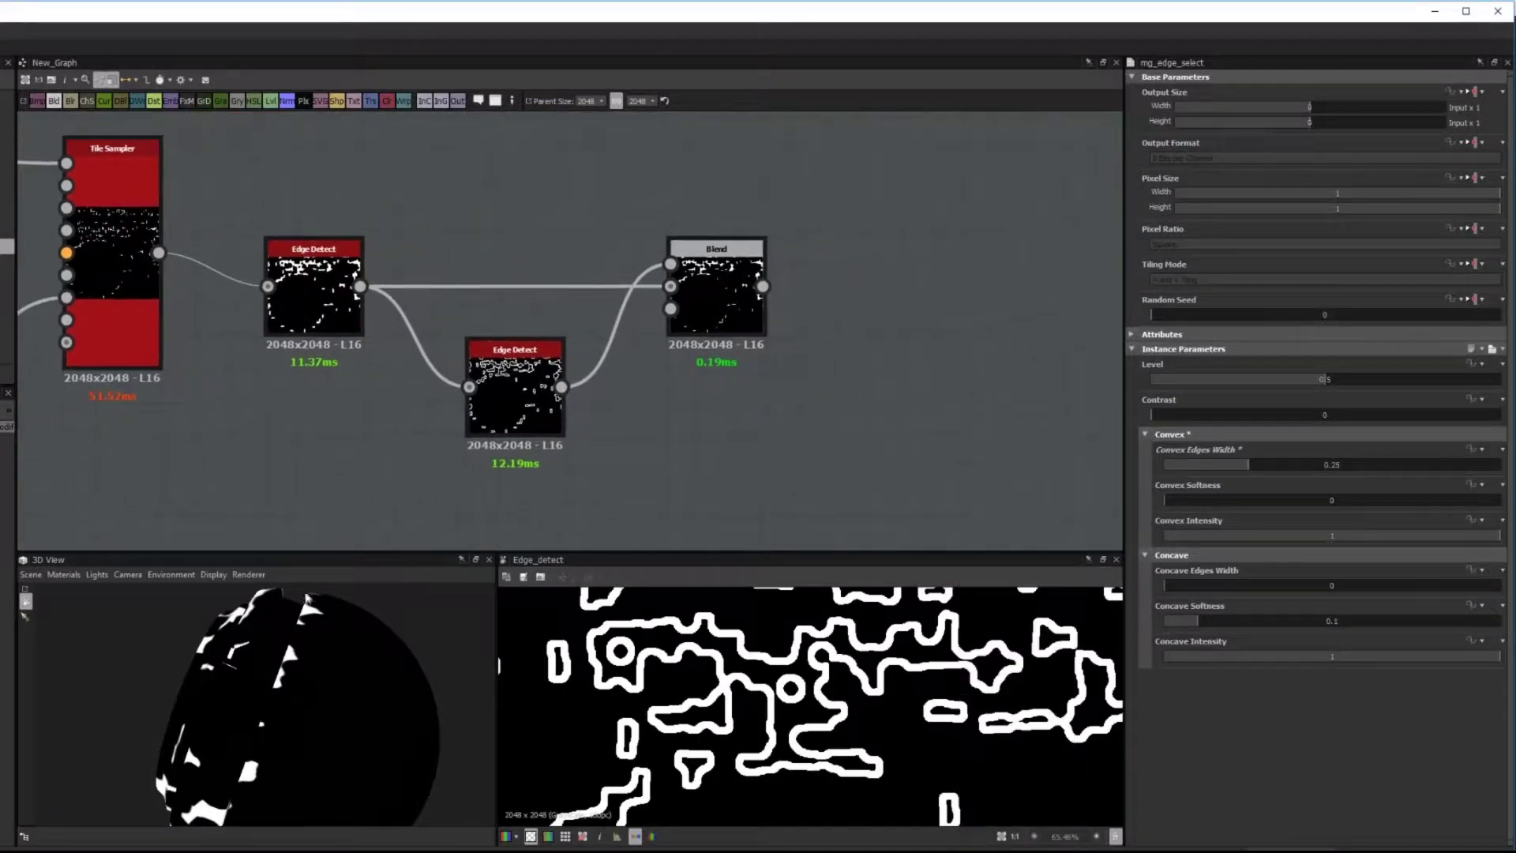
{"action": "left_click", "coordinate": [157, 580]}
{"action": "left_click", "coordinate": [161, 591]}
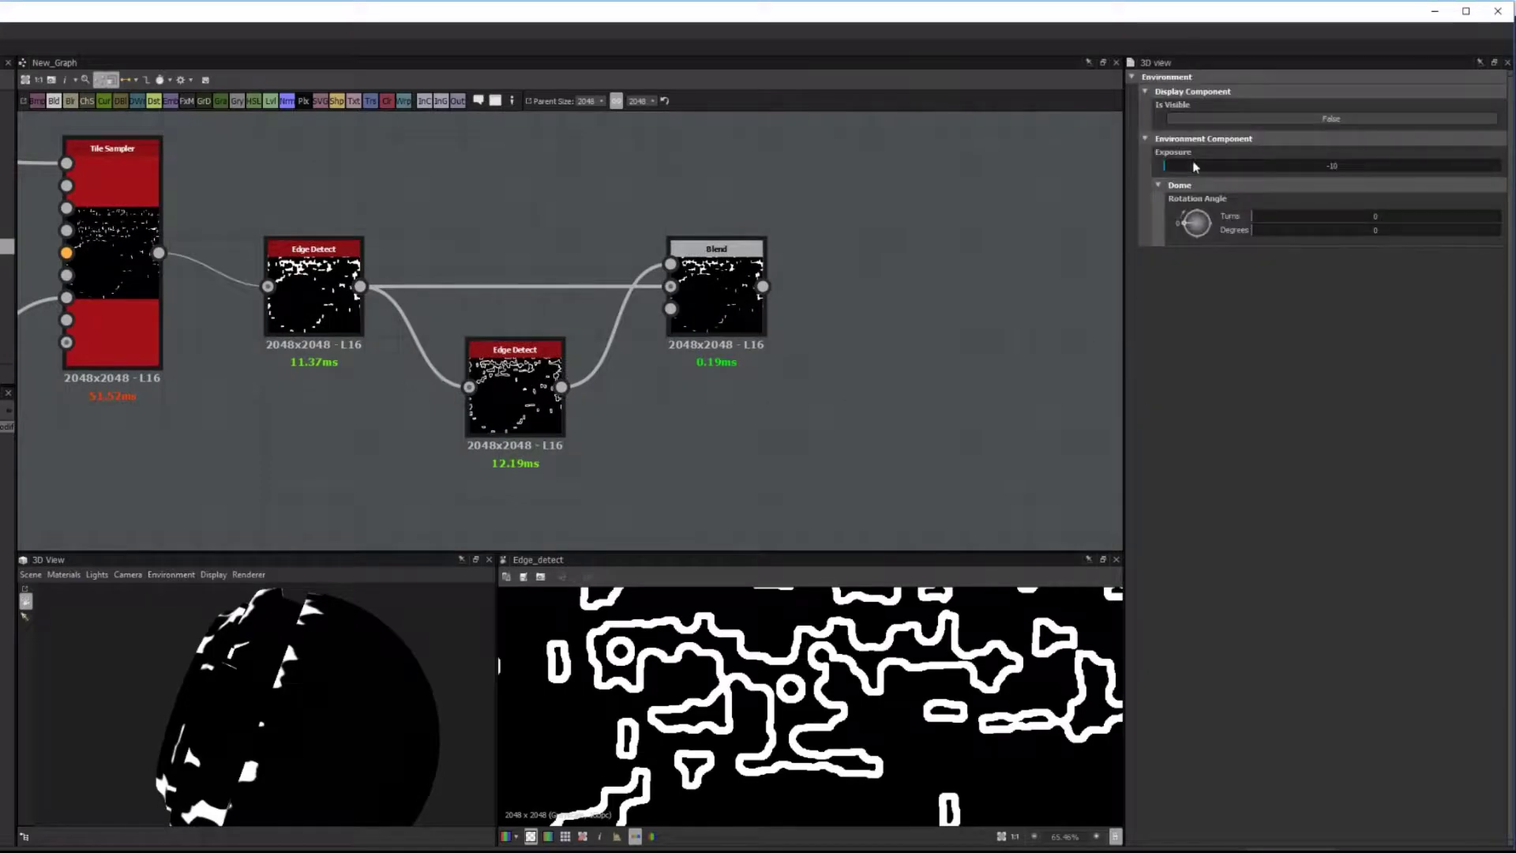
{"action": "left_click_drag", "start_coordinate": [1196, 166], "coordinate": [1337, 176]}
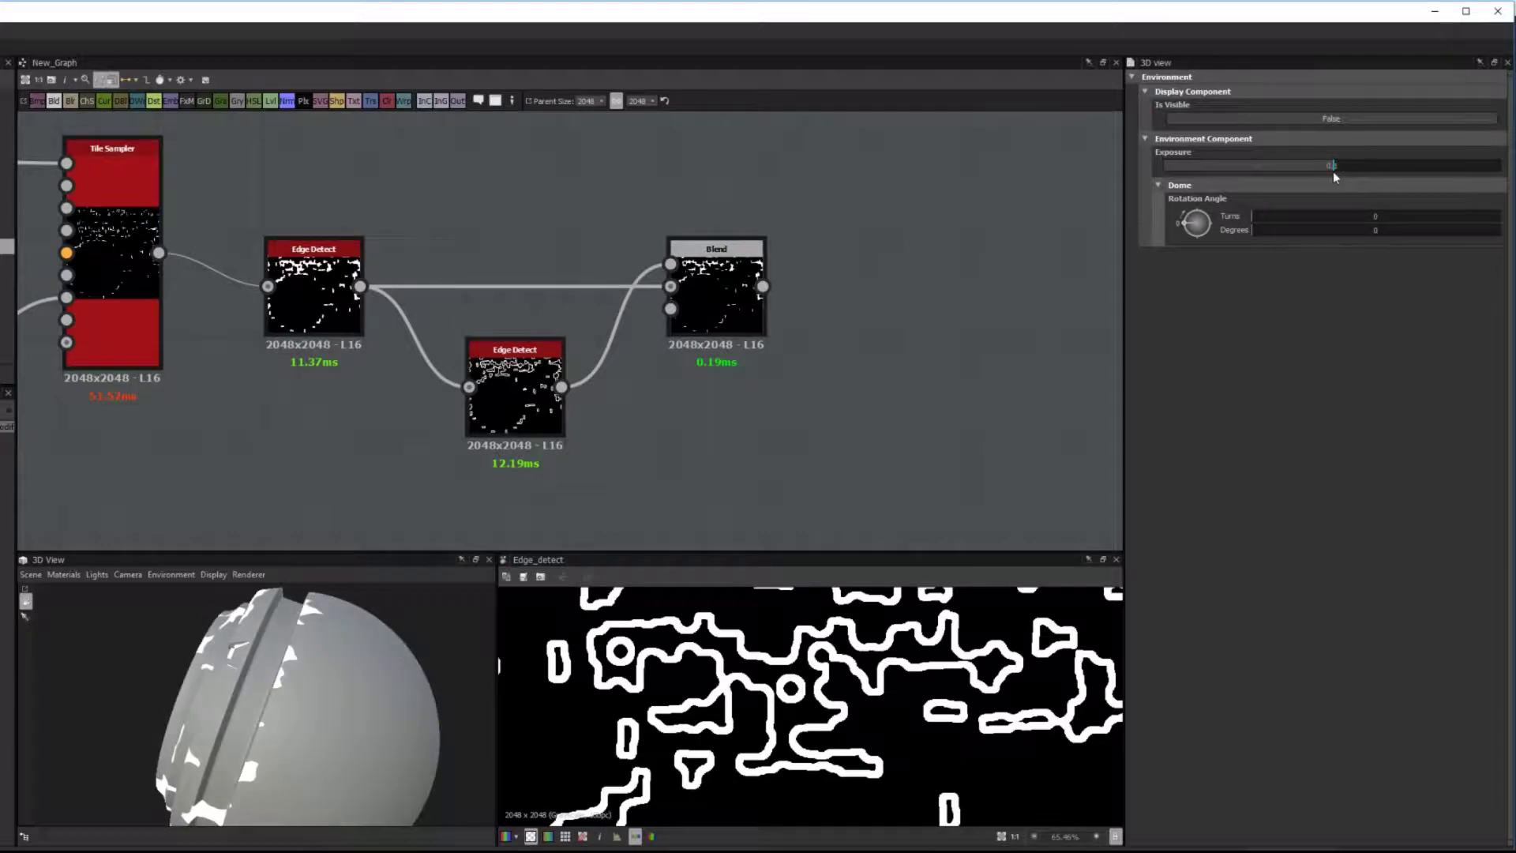
{"action": "left_click_drag", "start_coordinate": [225, 693], "coordinate": [168, 638]}
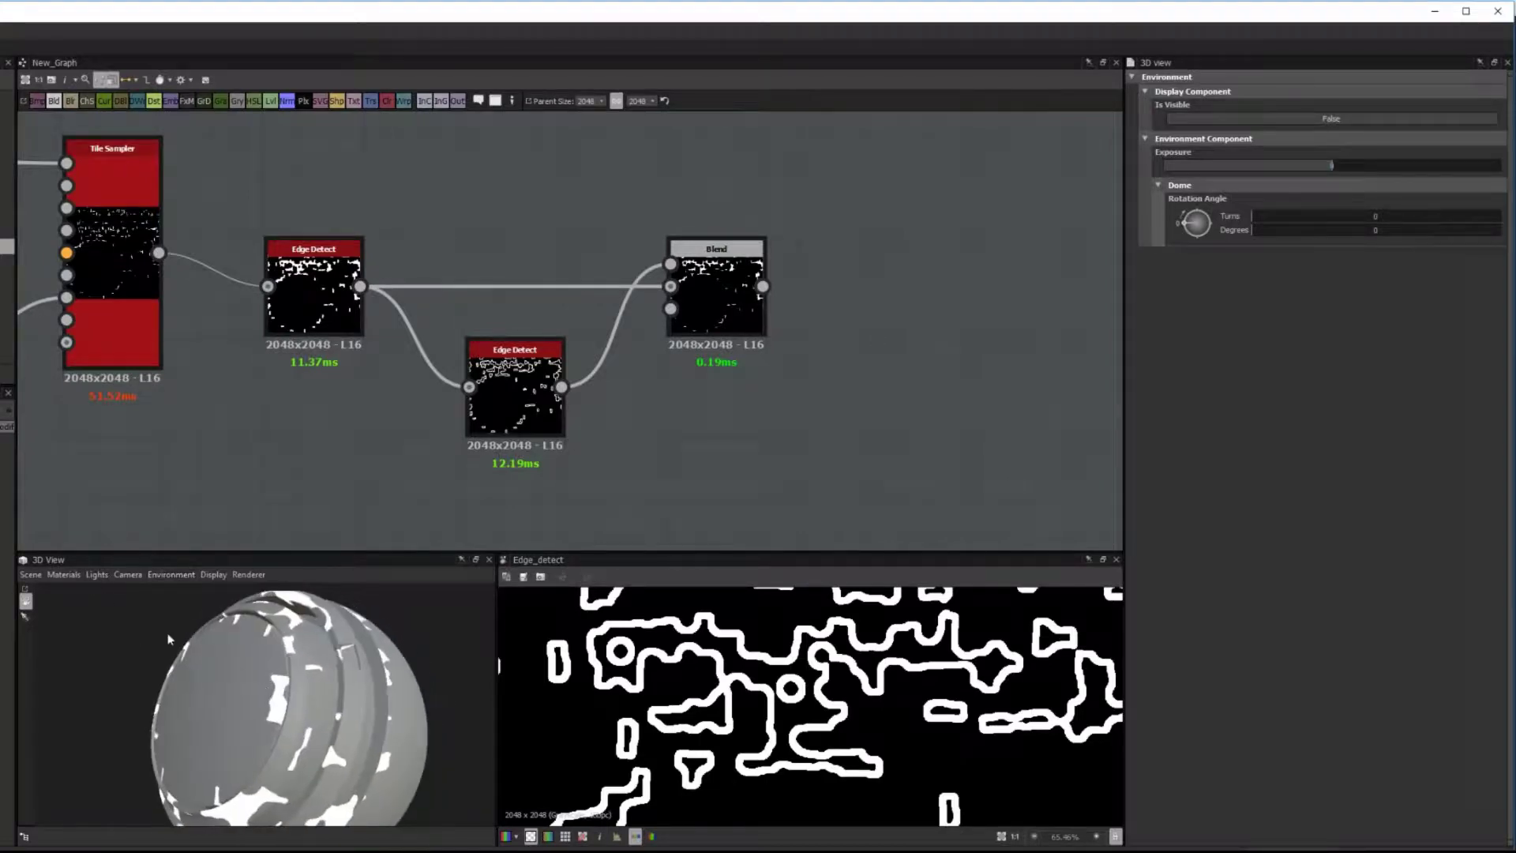
Add a Levels node after the final Blend node and feed the Blend's output into it.
{"action": "key", "text": "space"}
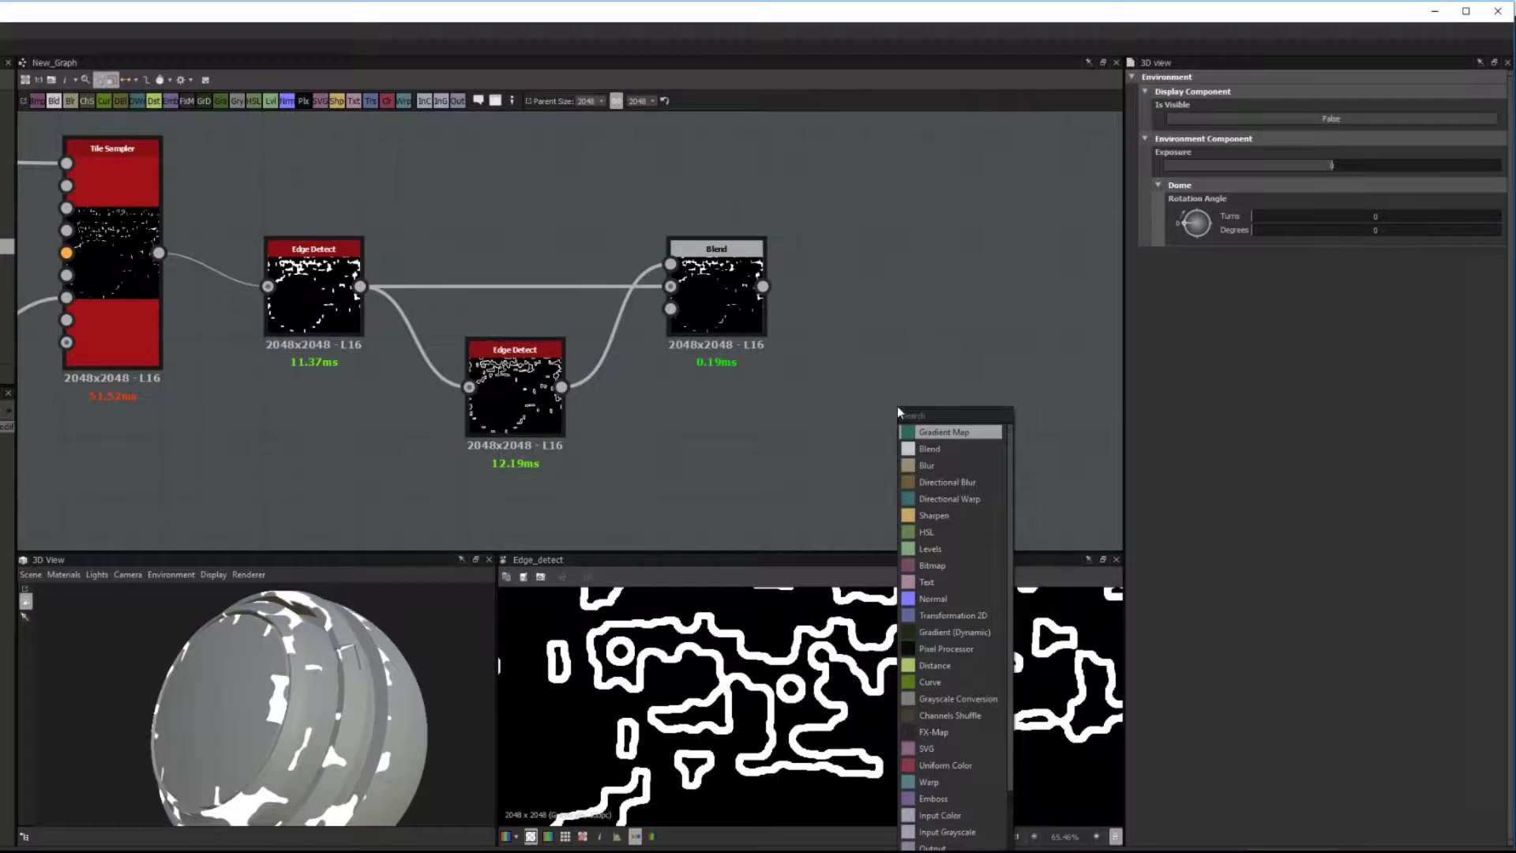
{"action": "type", "text": "levels"}
{"action": "key", "text": "Return"}
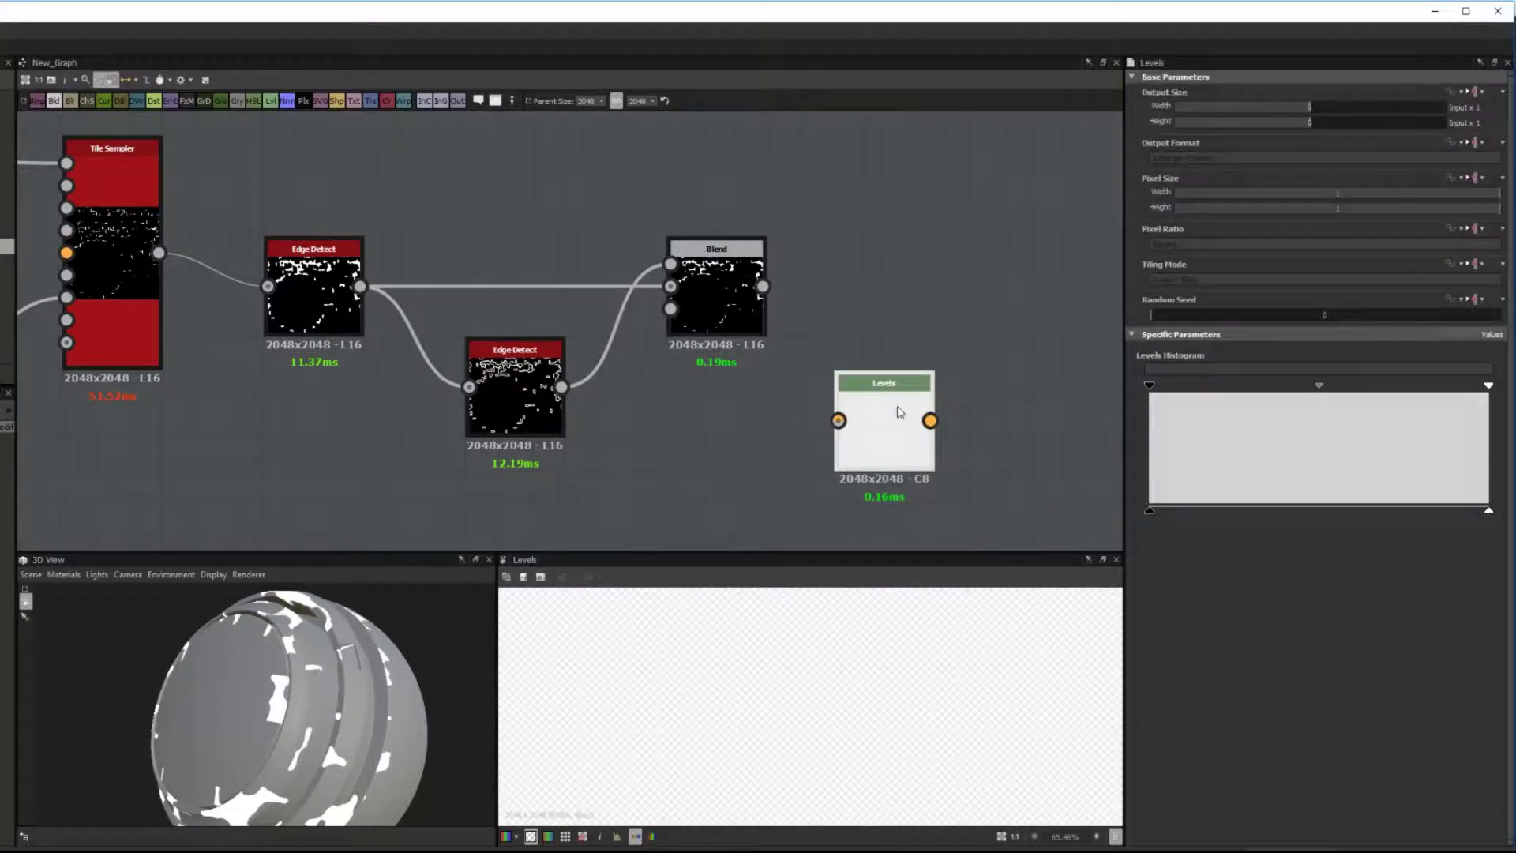
{"action": "left_click_drag", "start_coordinate": [763, 286], "coordinate": [891, 359]}
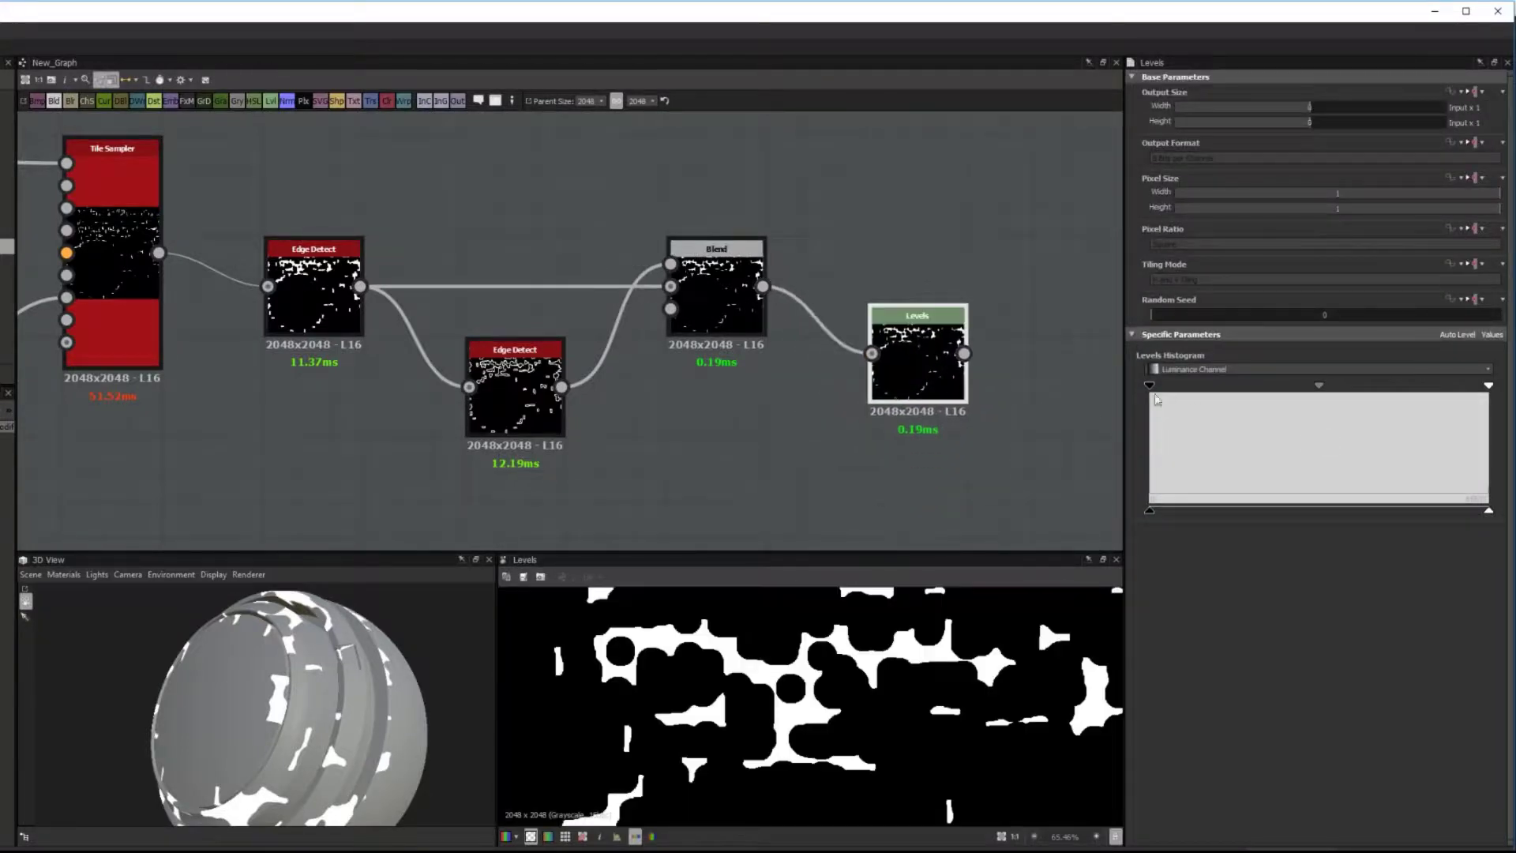
Narrow the Levels input range to about 25–77% and its output range to about 40–81%.
{"action": "left_click_drag", "start_coordinate": [1150, 386], "coordinate": [1234, 387]}
{"action": "left_click_drag", "start_coordinate": [1150, 511], "coordinate": [1285, 515]}
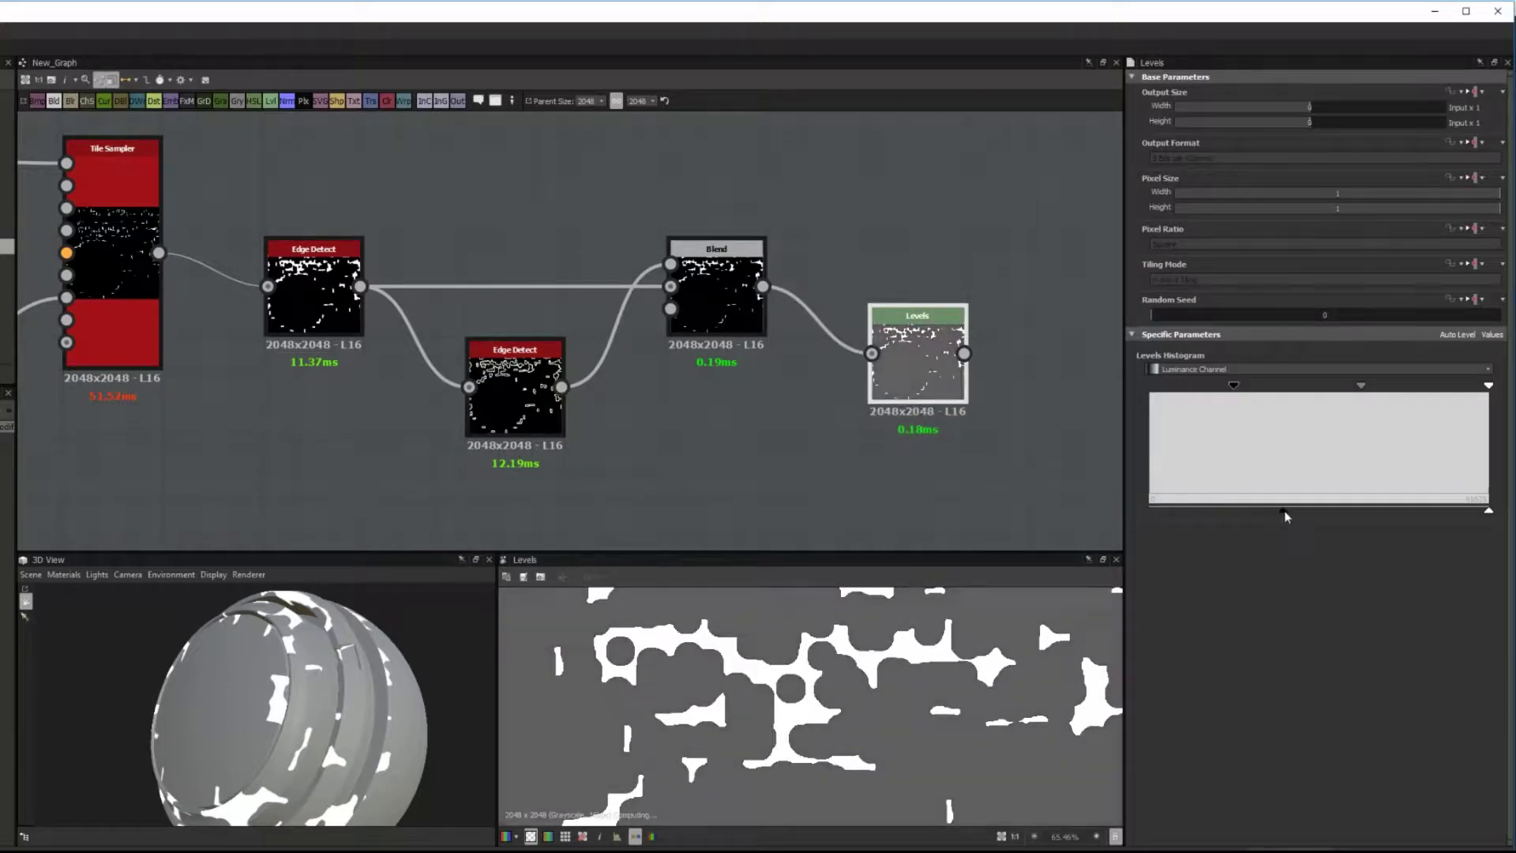
{"action": "left_click_drag", "start_coordinate": [1489, 511], "coordinate": [1425, 511]}
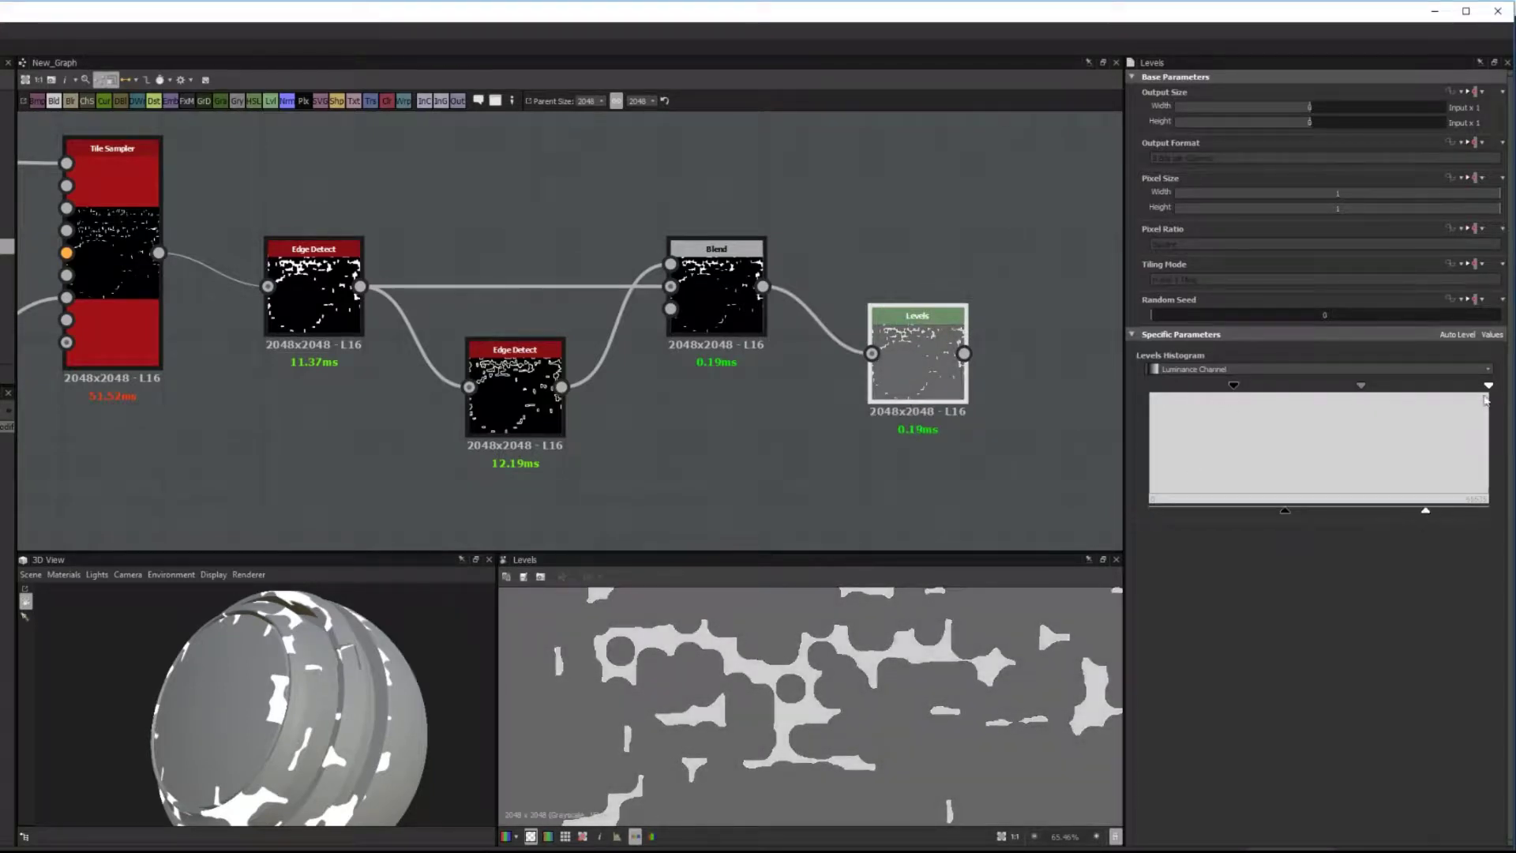
{"action": "left_click_drag", "start_coordinate": [1486, 399], "coordinate": [1410, 399]}
Add an Invert Grayscale node fed by the Levels node's output.
{"action": "middle_click_drag", "start_coordinate": [931, 390], "coordinate": [771, 392]}
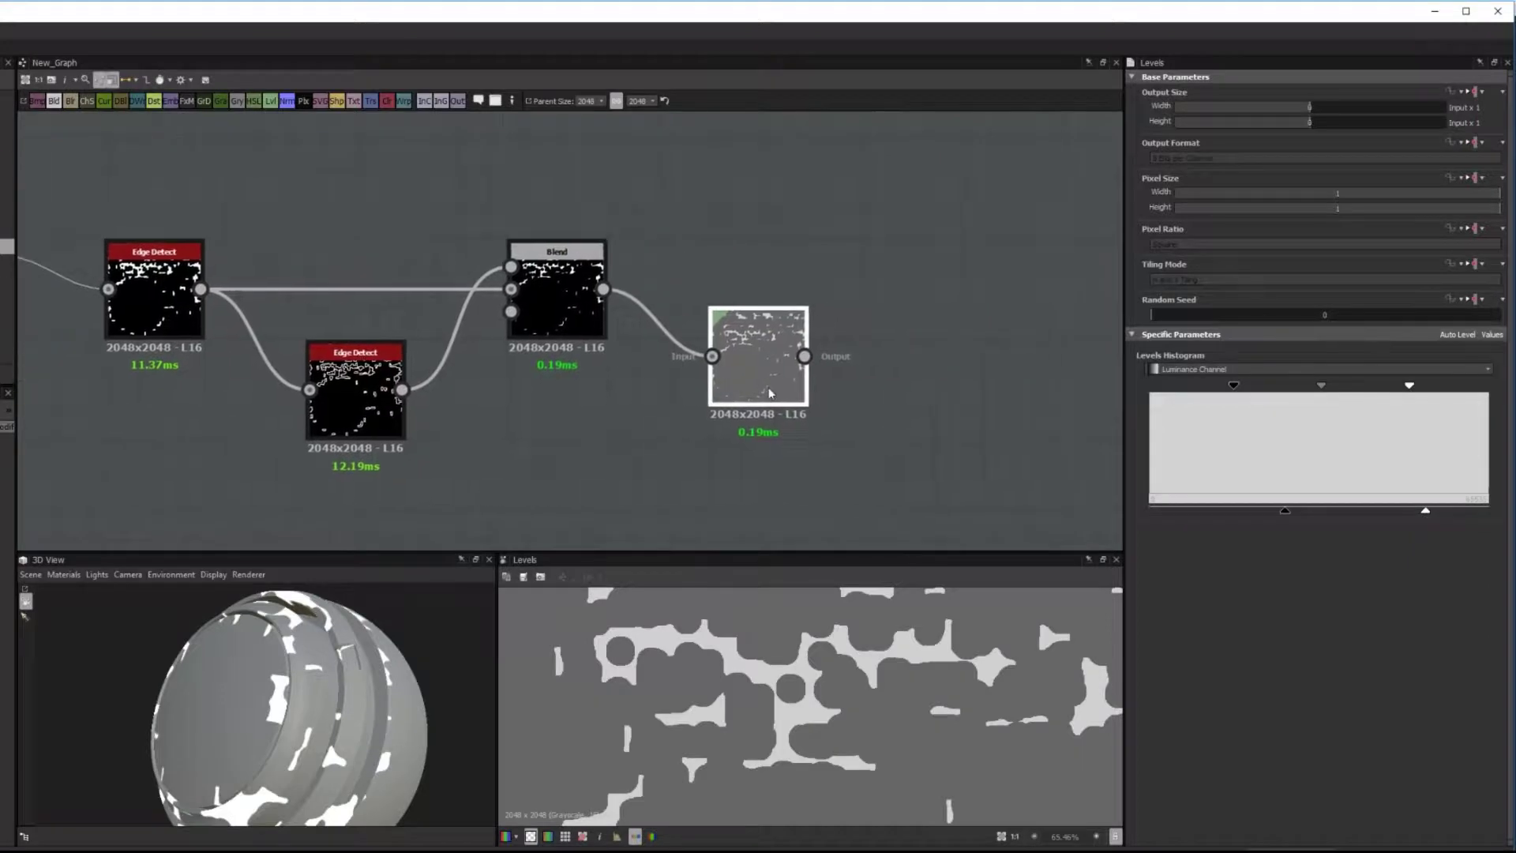
{"action": "key", "text": "space"}
{"action": "type", "text": "inv"}
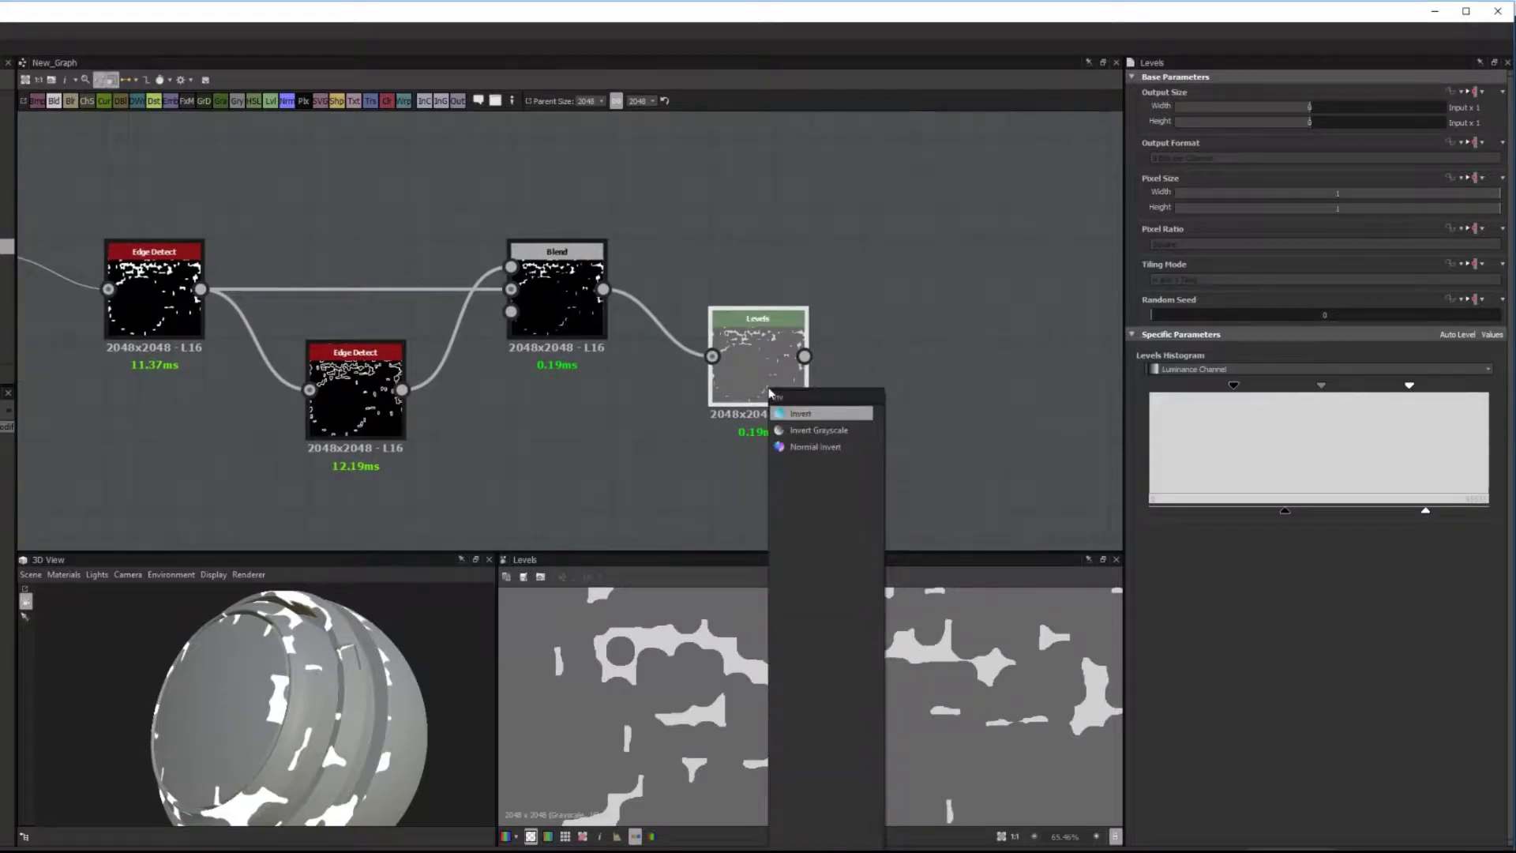
{"action": "left_click", "coordinate": [819, 430]}
Add a Normal node after the Invert Grayscale node and set its Intensity to 1.5.
{"action": "middle_click_drag", "start_coordinate": [1063, 377], "coordinate": [856, 341]}
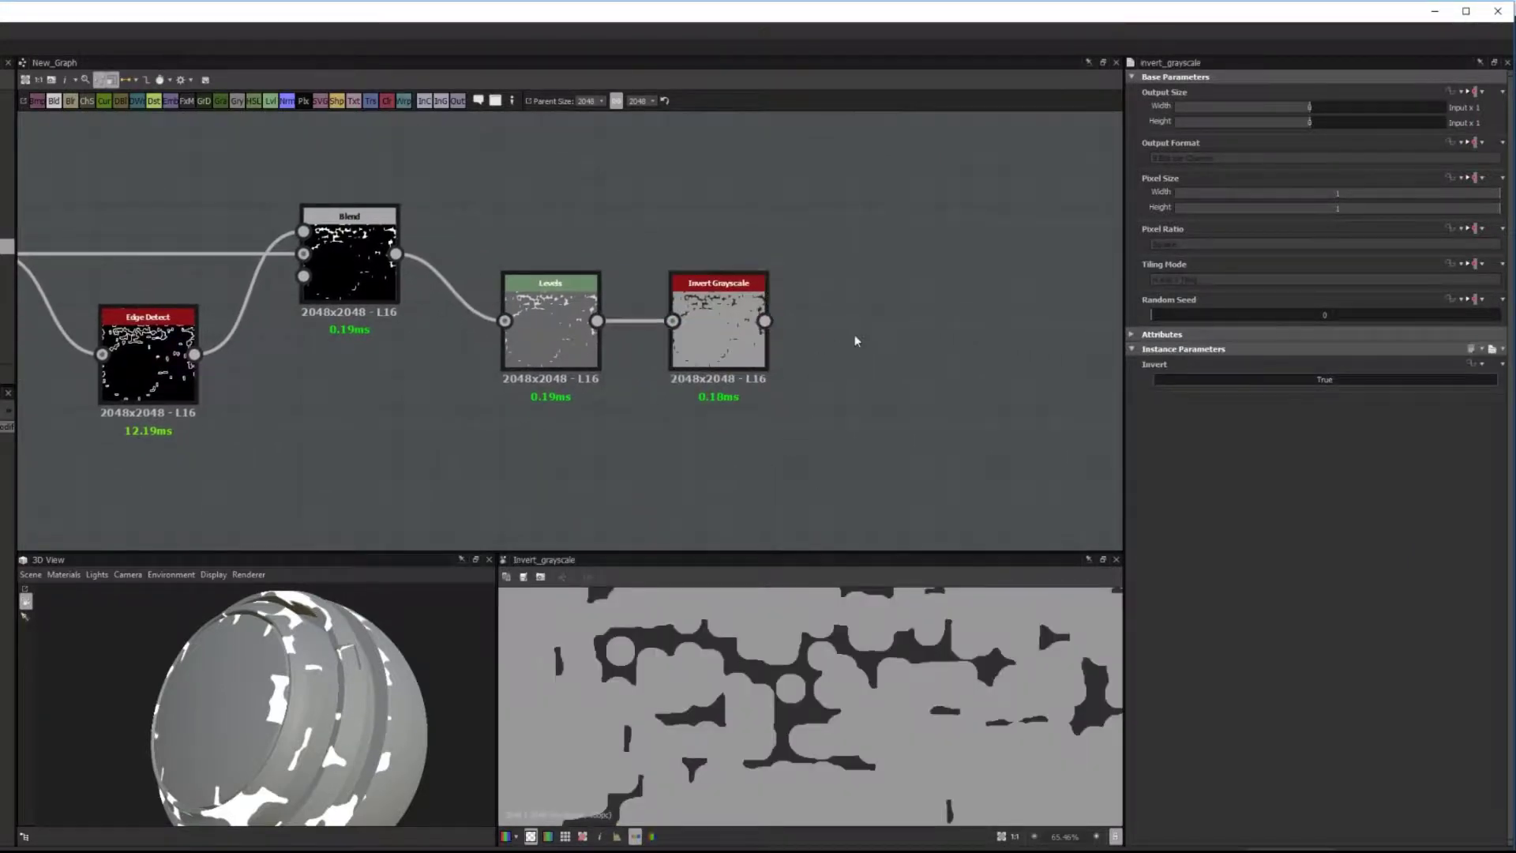
{"action": "key", "text": "space"}
{"action": "type", "text": "norm"}
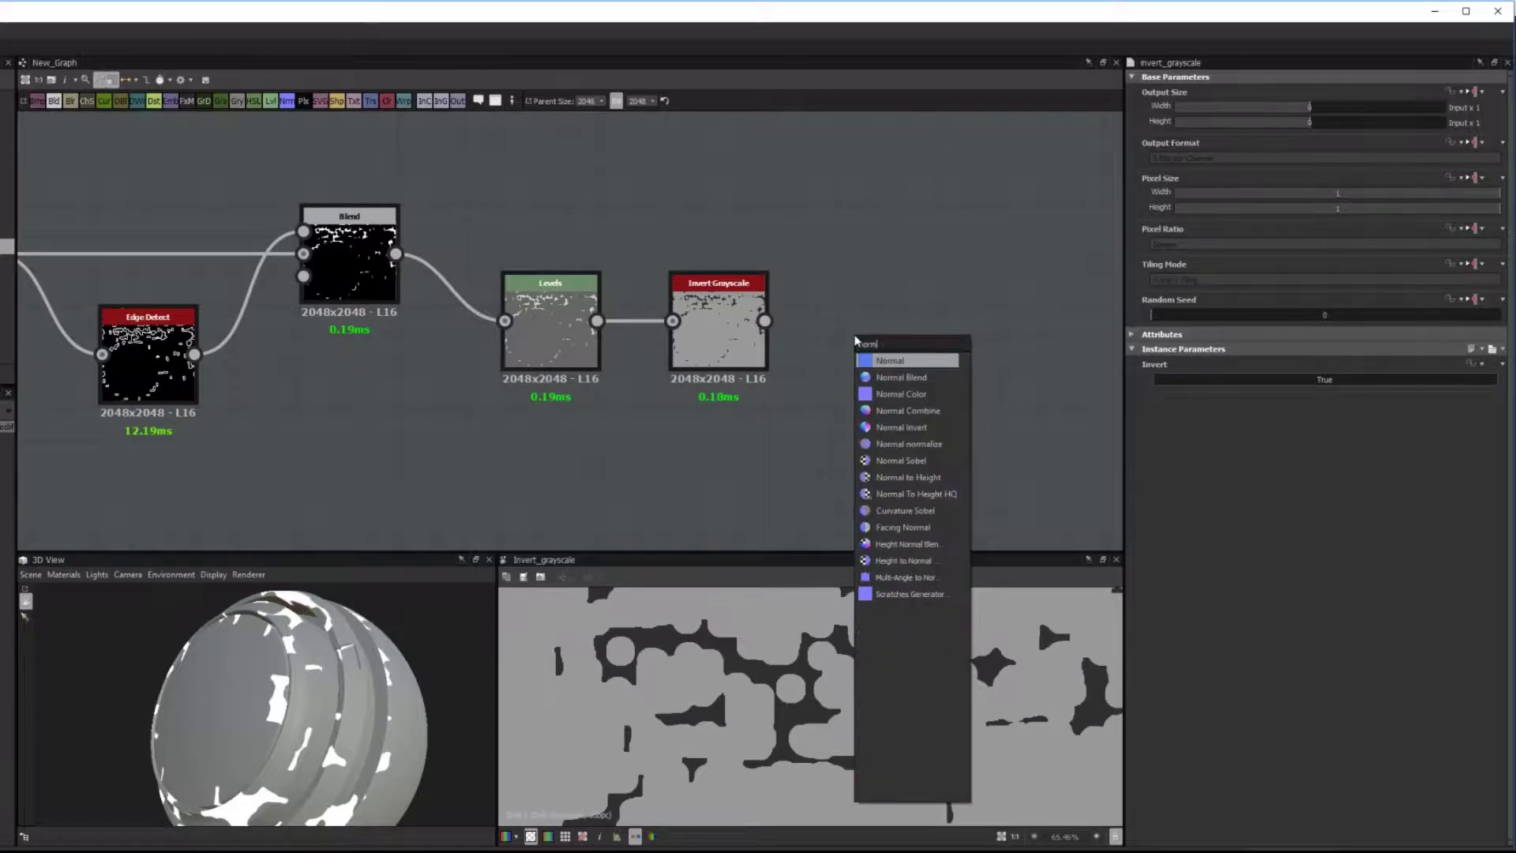
{"action": "key", "text": "Return"}
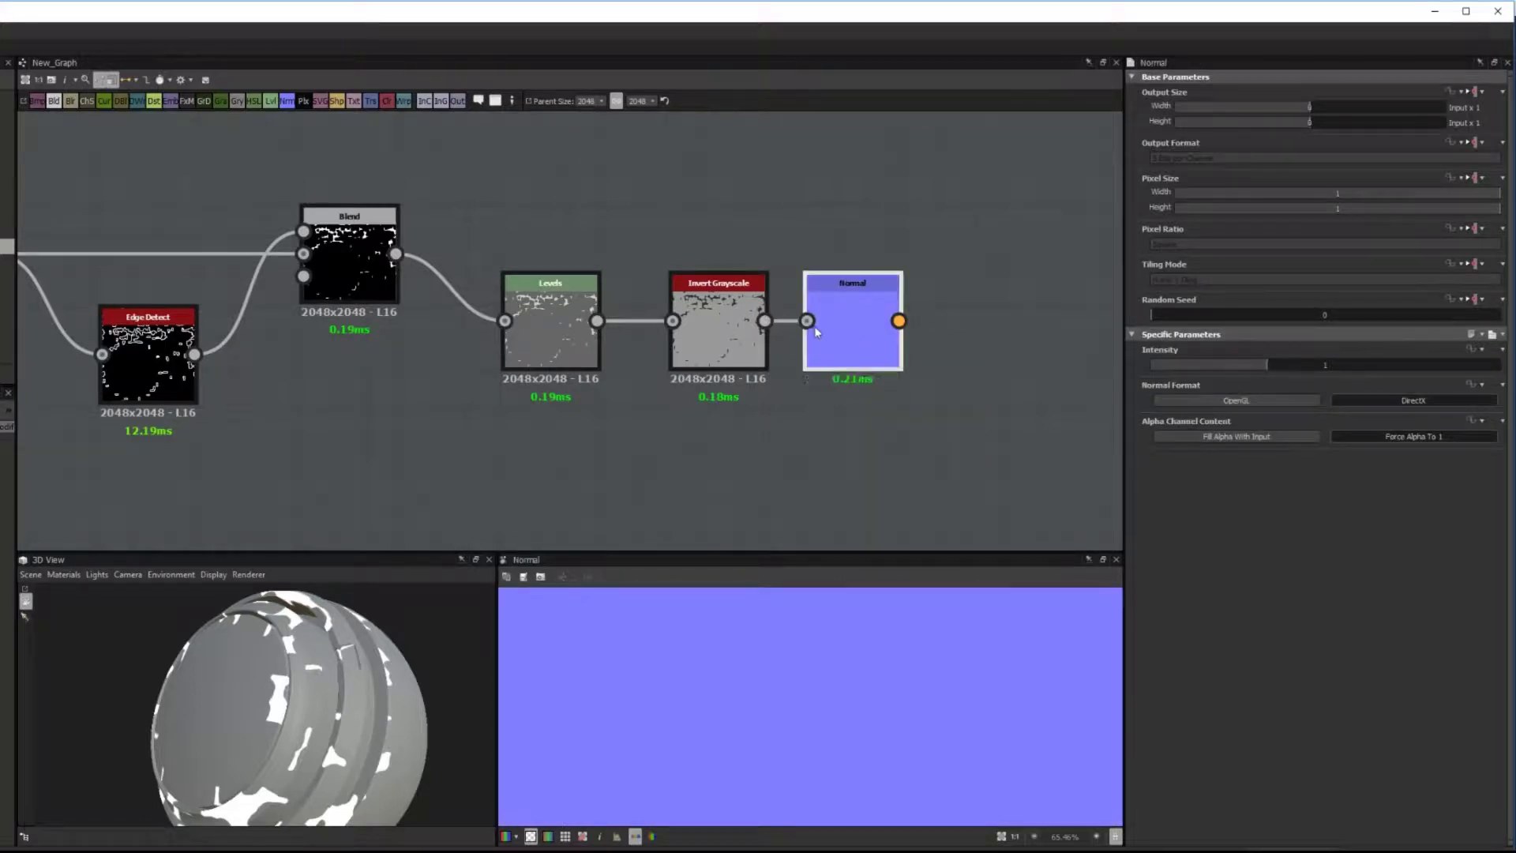
{"action": "left_click_drag", "start_coordinate": [1266, 370], "coordinate": [1320, 372]}
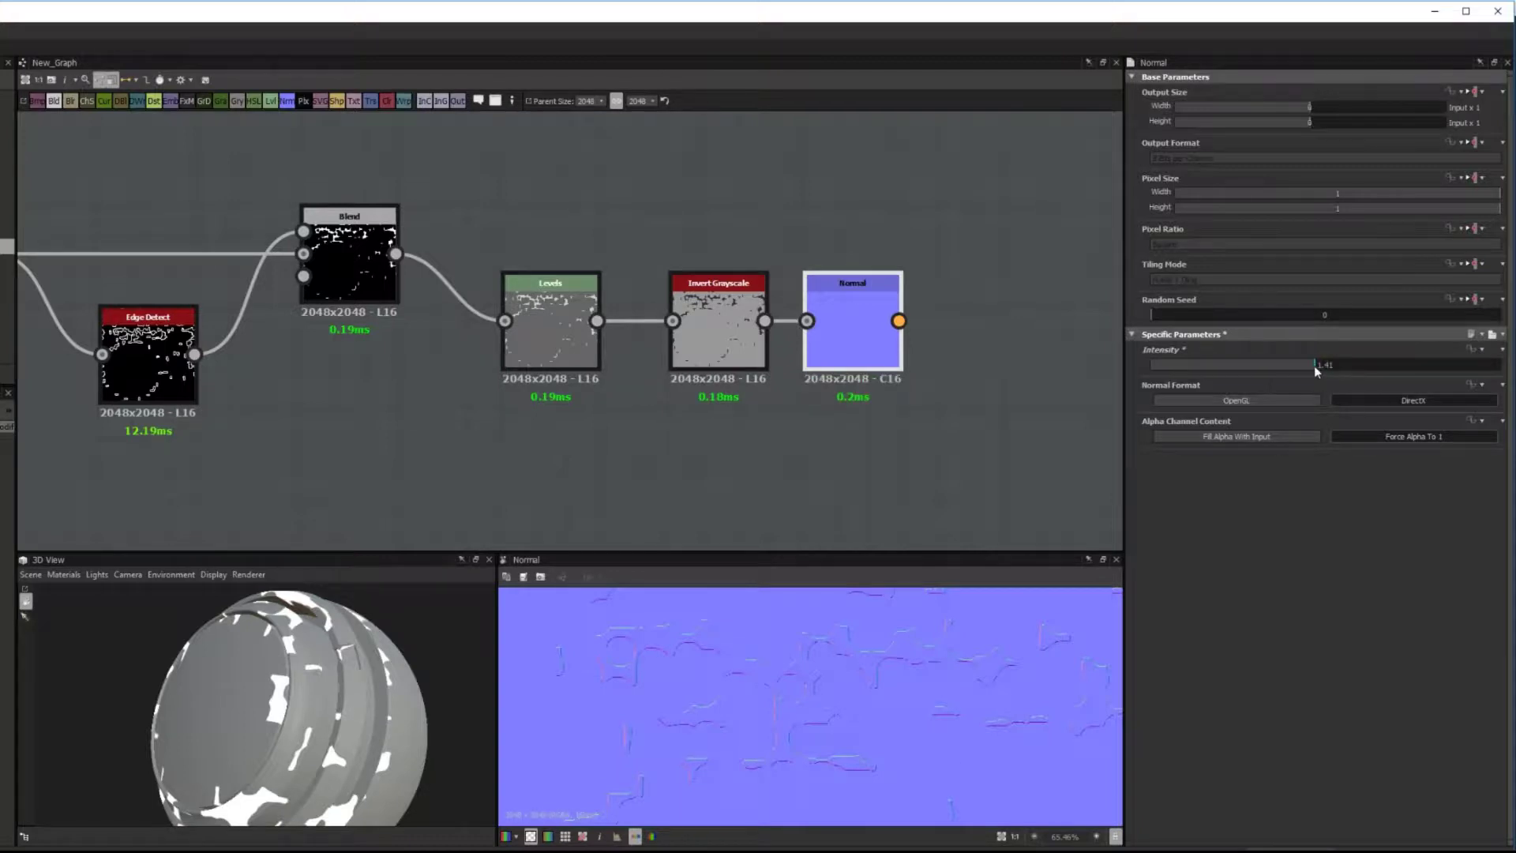
{"action": "double_click", "coordinate": [1317, 370]}
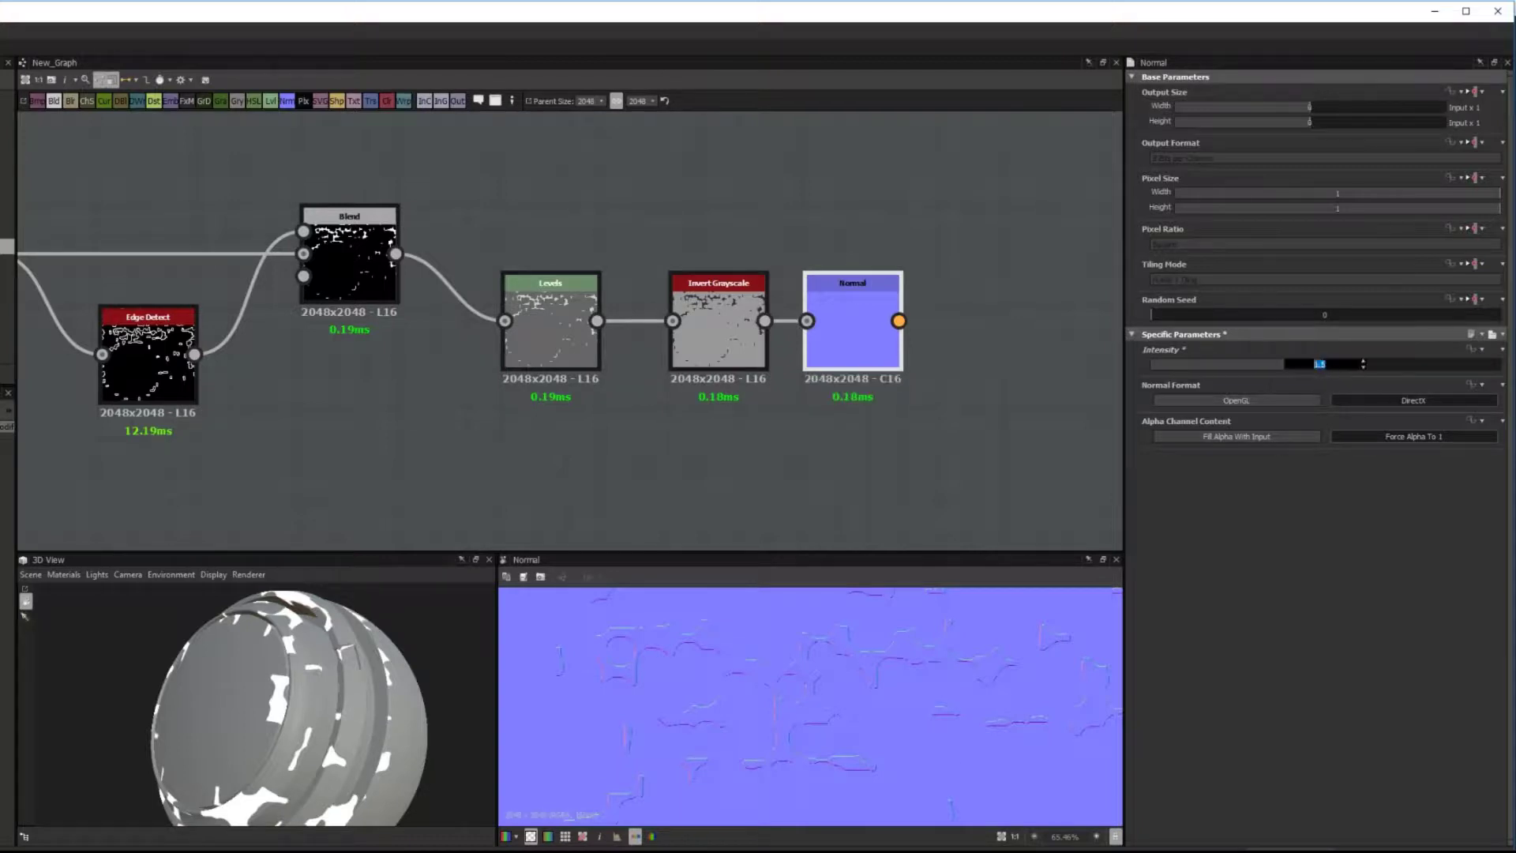
{"action": "left_click", "coordinate": [993, 491]}
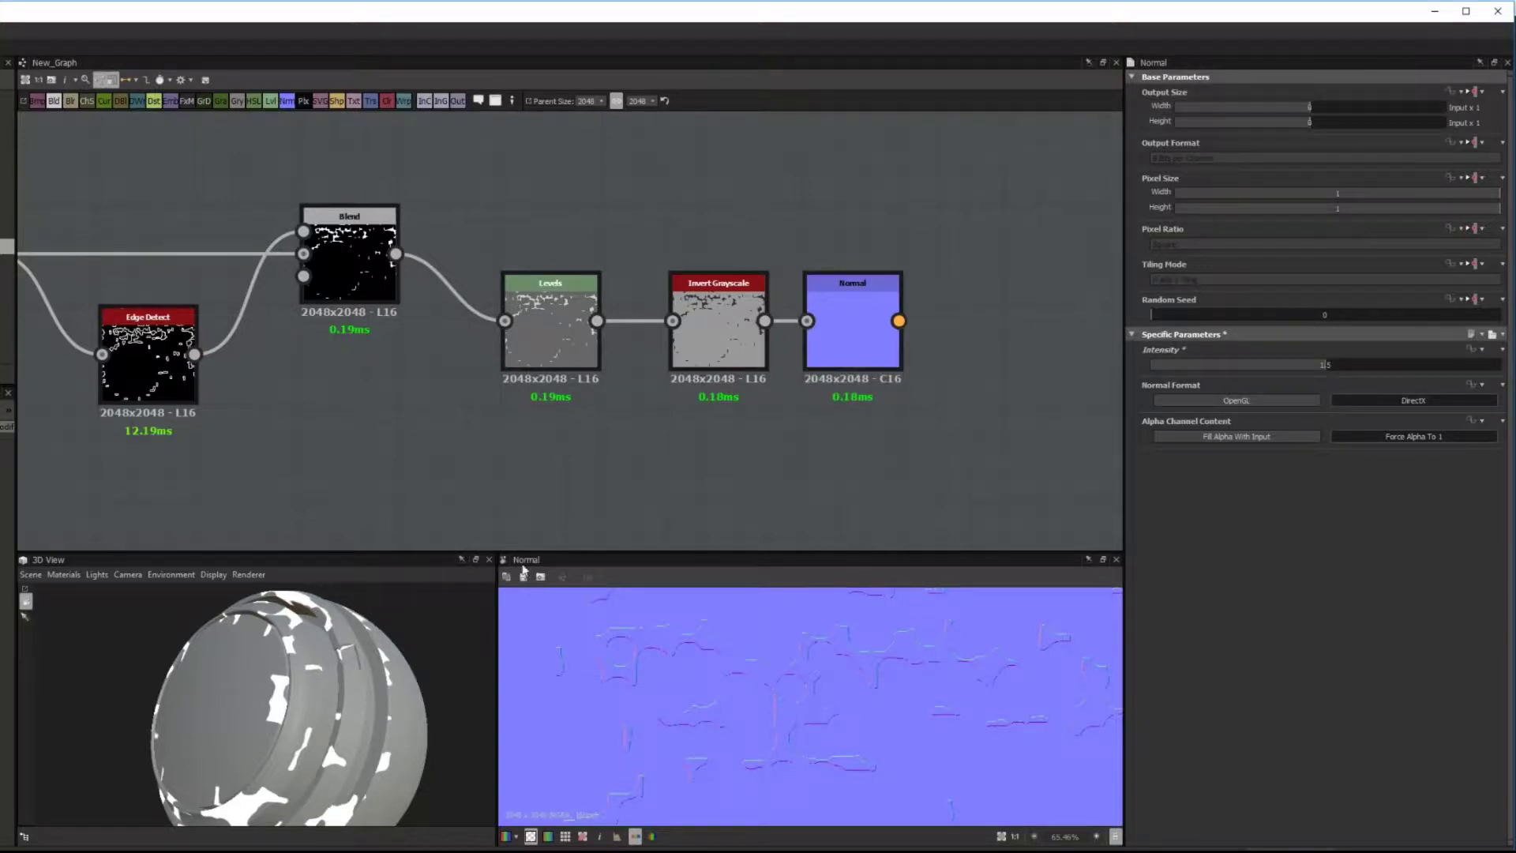
Reset the 3D view's default material, apply the Normal node's output as its normal map, and inspect the model up close.
{"action": "left_click", "coordinate": [63, 575]}
{"action": "mouse_move", "coordinate": [85, 594]}
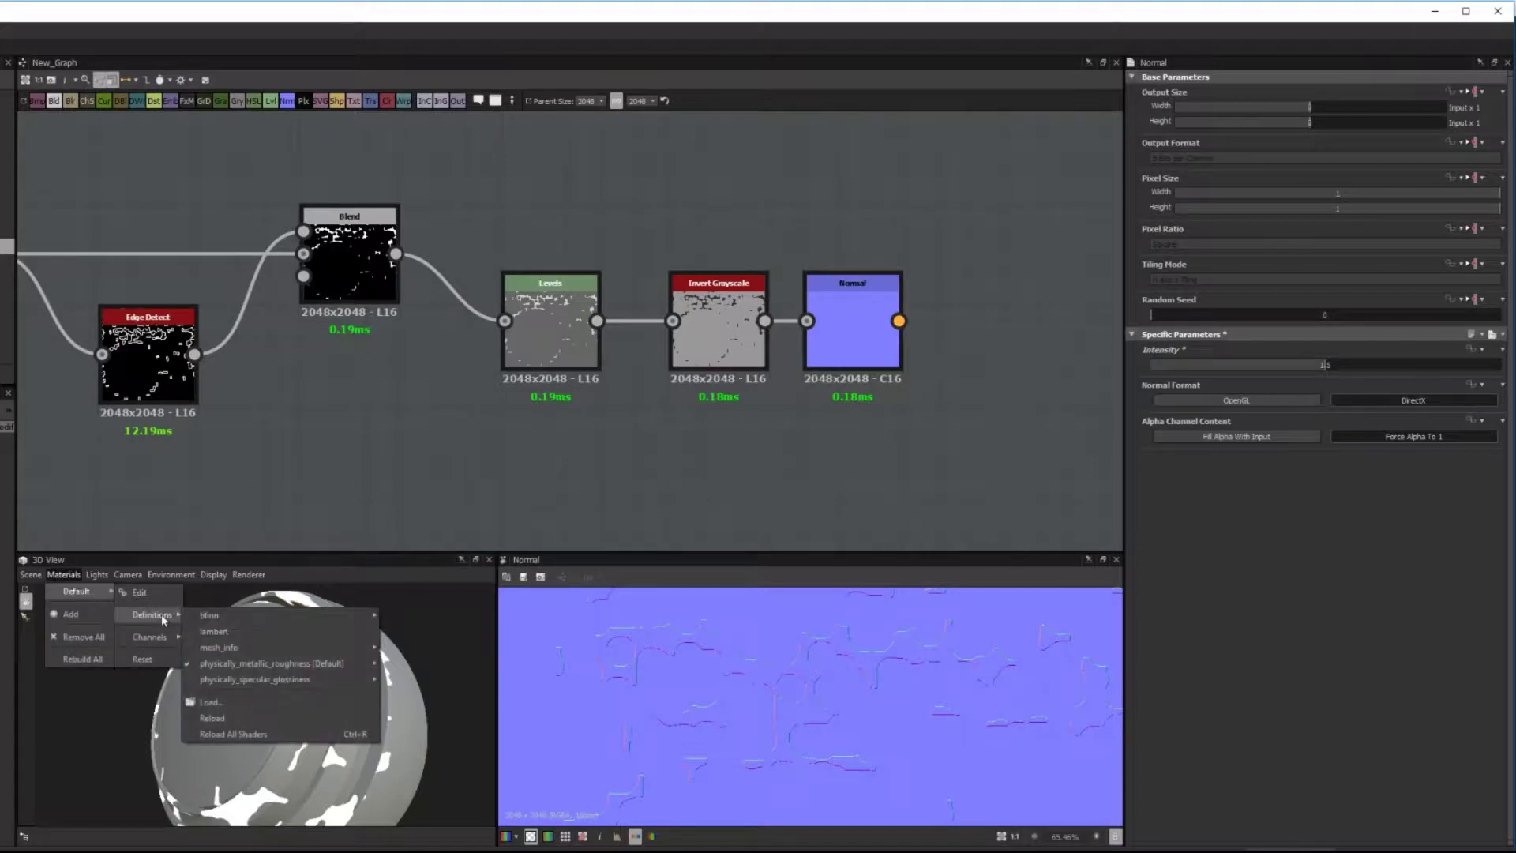
{"action": "left_click", "coordinate": [143, 660]}
{"action": "right_click", "coordinate": [853, 342]}
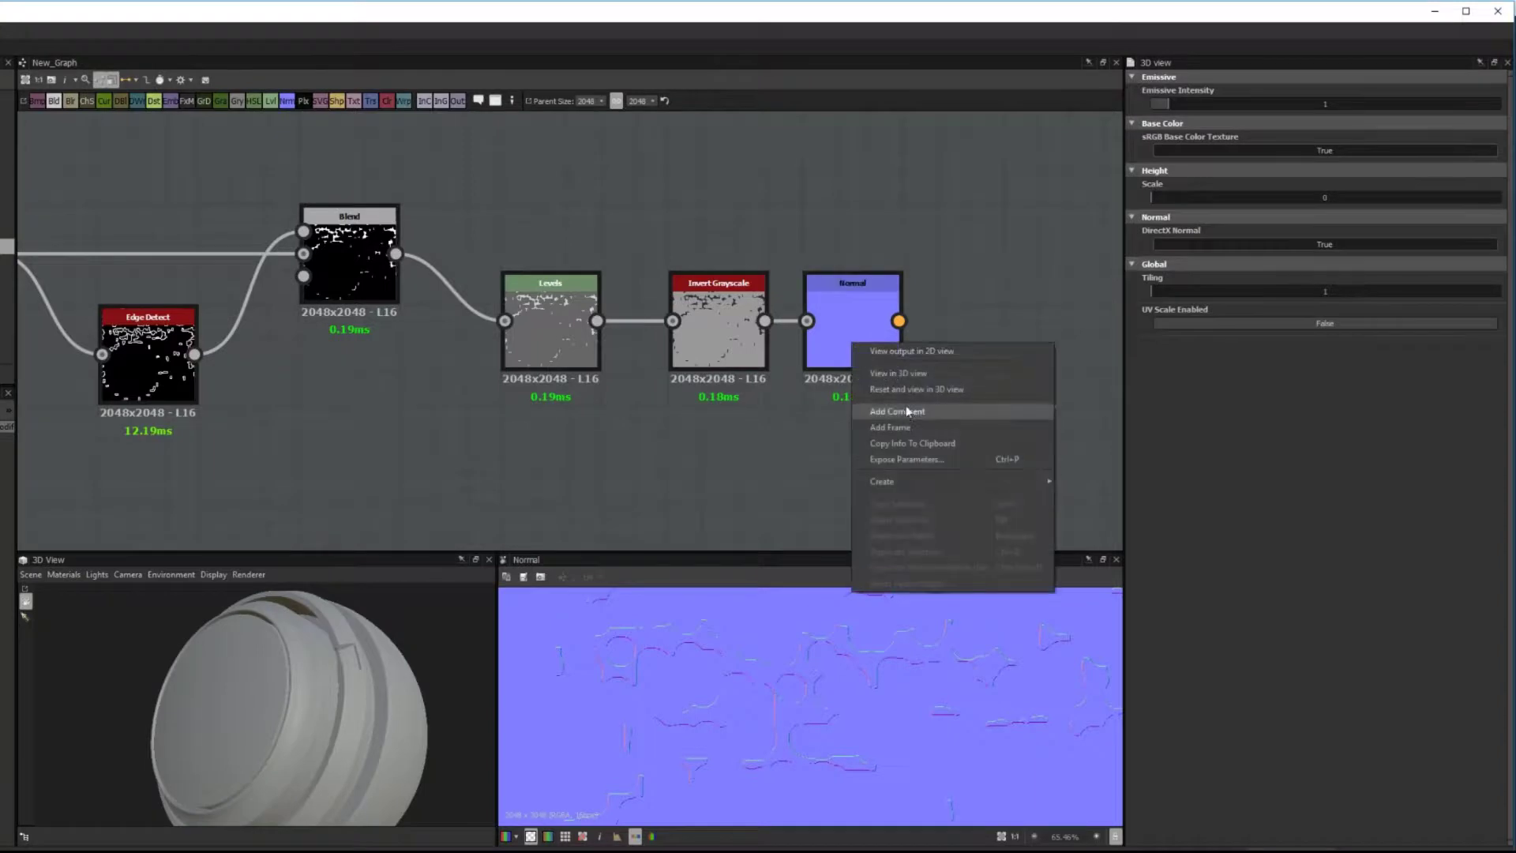
{"action": "left_click", "coordinate": [916, 409]}
{"action": "left_click", "coordinate": [960, 469]}
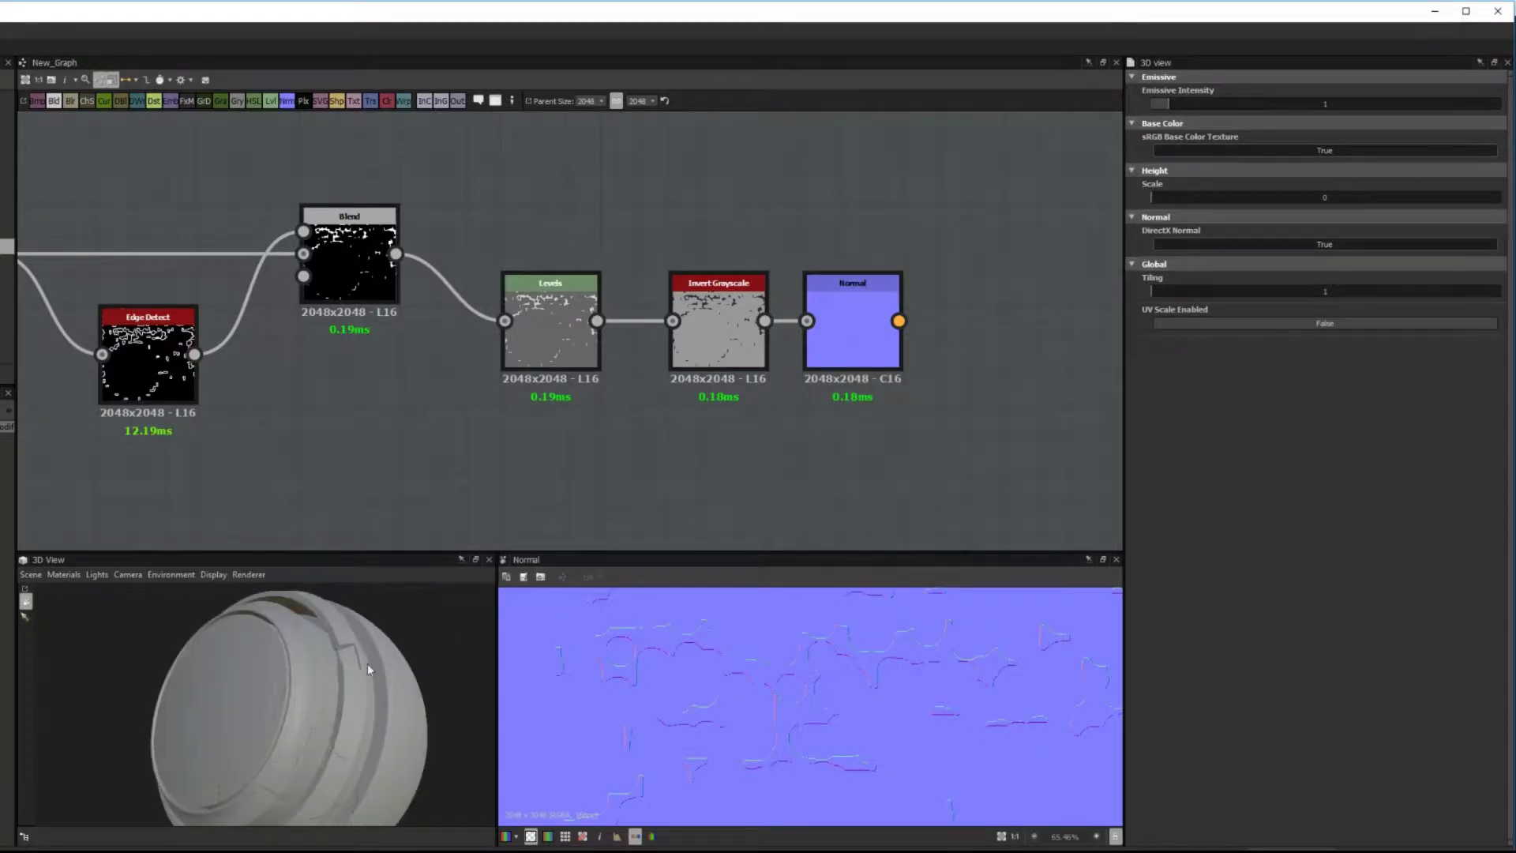
{"action": "left_click_drag", "start_coordinate": [368, 664], "coordinate": [312, 692]}
{"action": "scroll", "coordinate": [317, 681], "scroll_direction": "down", "scroll_amount": 3}
{"action": "scroll", "coordinate": [318, 681], "scroll_direction": "up", "scroll_amount": 5}
Try an Intensity of 3 on the Normal node, enter another Intensity value, and inspect the model's chipped edges.
{"action": "left_click", "coordinate": [883, 326]}
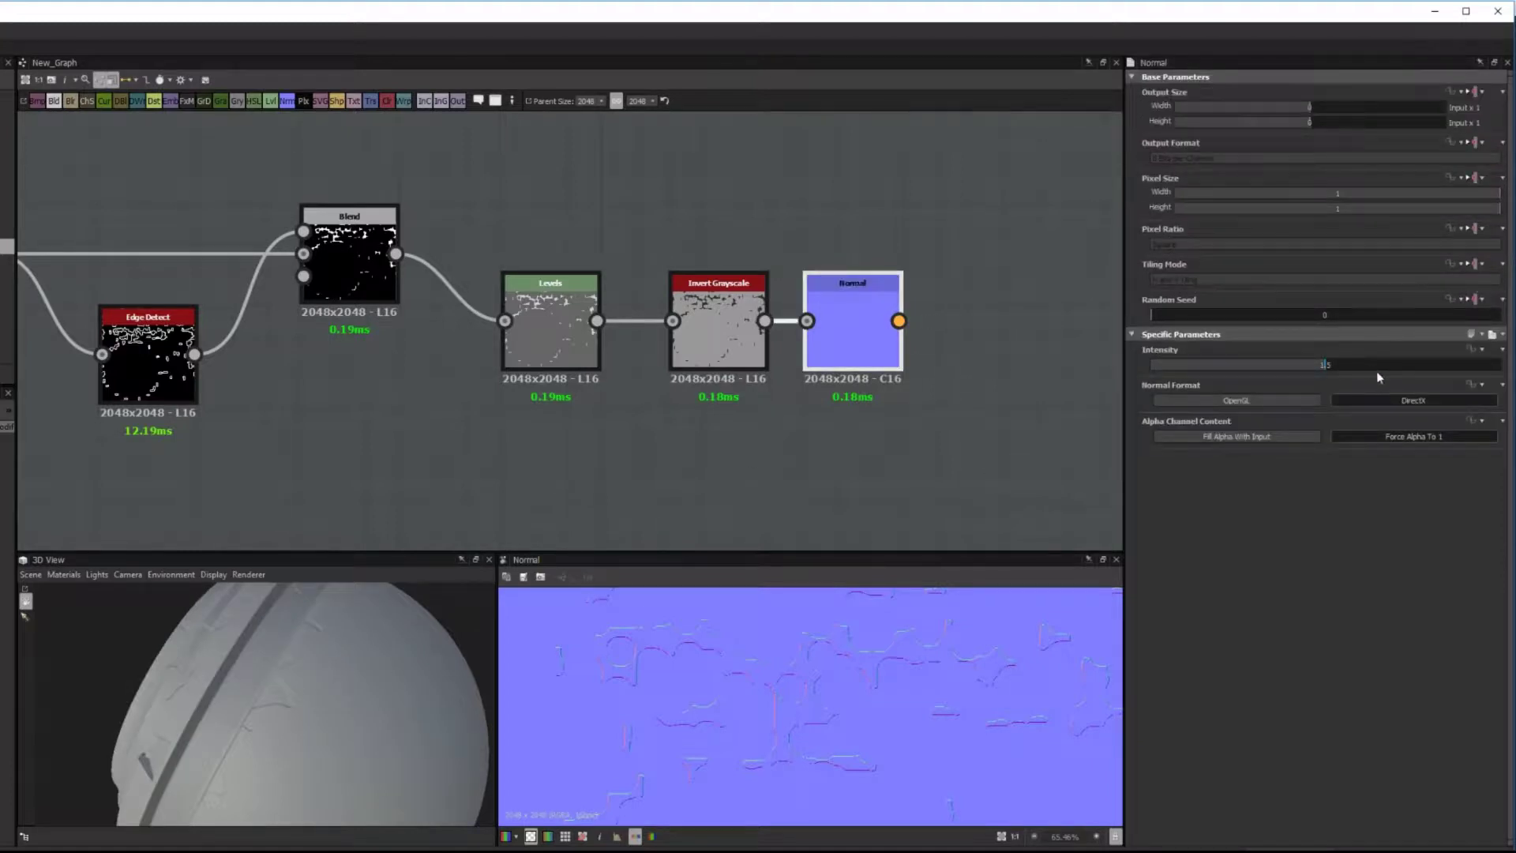
{"action": "double_click", "coordinate": [1335, 364]}
{"action": "key", "text": "Return"}
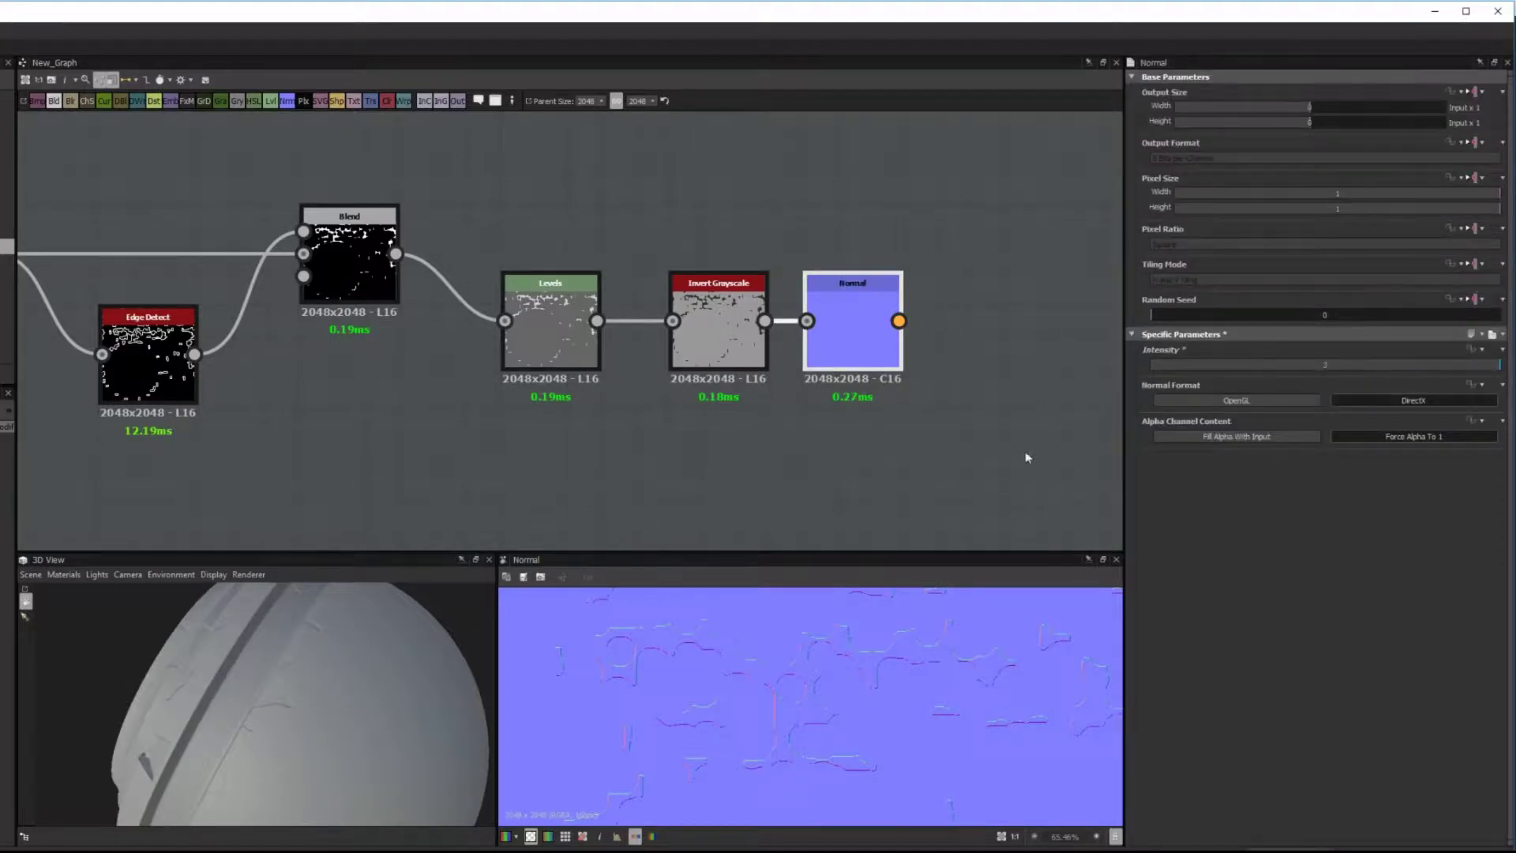
{"action": "double_click", "coordinate": [1325, 365]}
{"action": "key", "text": "Return"}
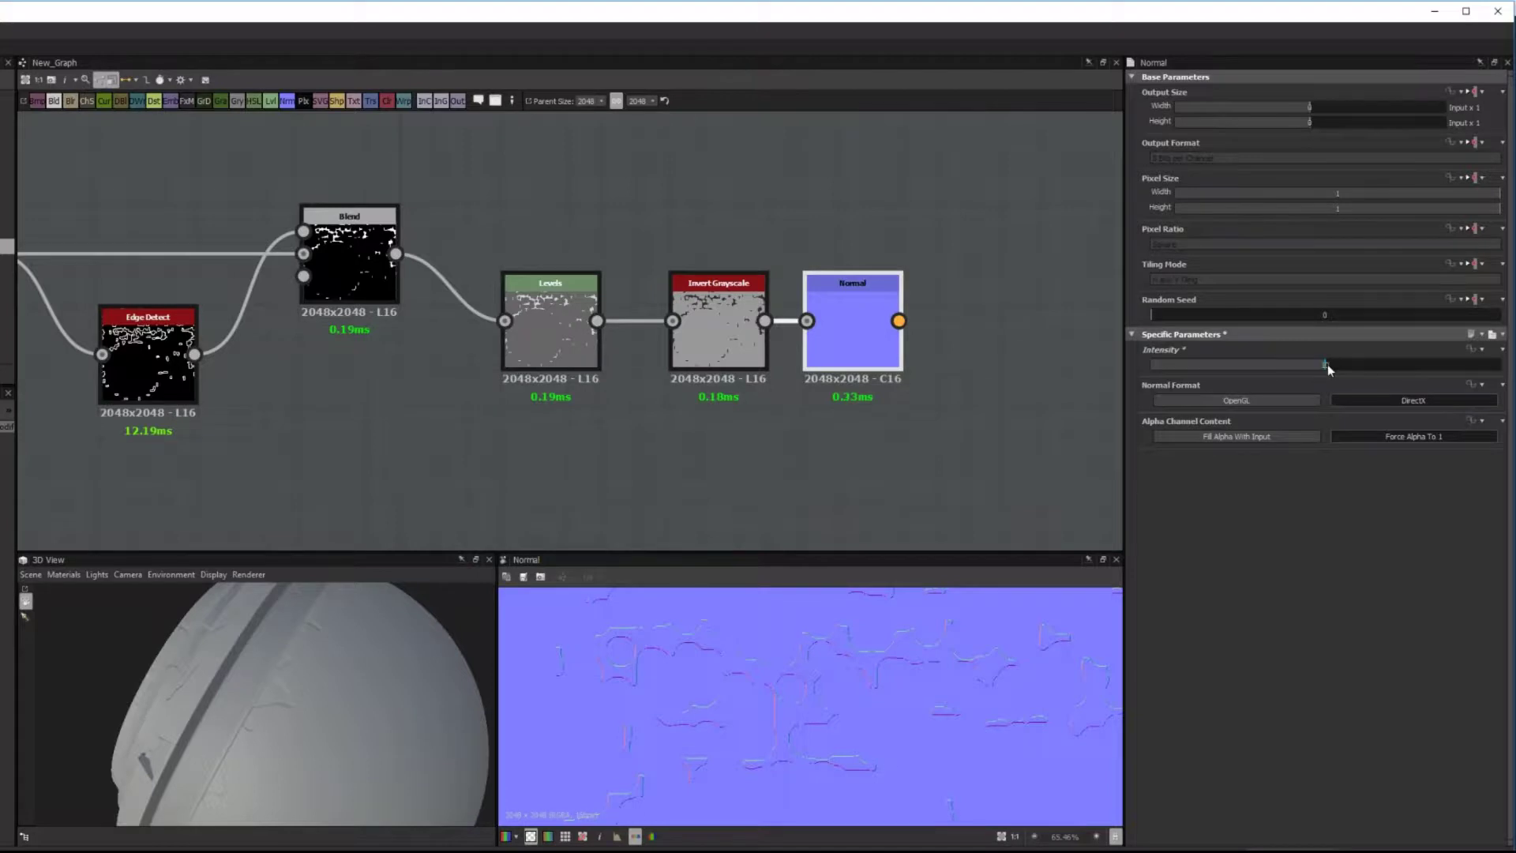
{"action": "left_click_drag", "start_coordinate": [170, 703], "coordinate": [259, 714]}
{"action": "left_click_drag", "start_coordinate": [382, 684], "coordinate": [364, 703]}
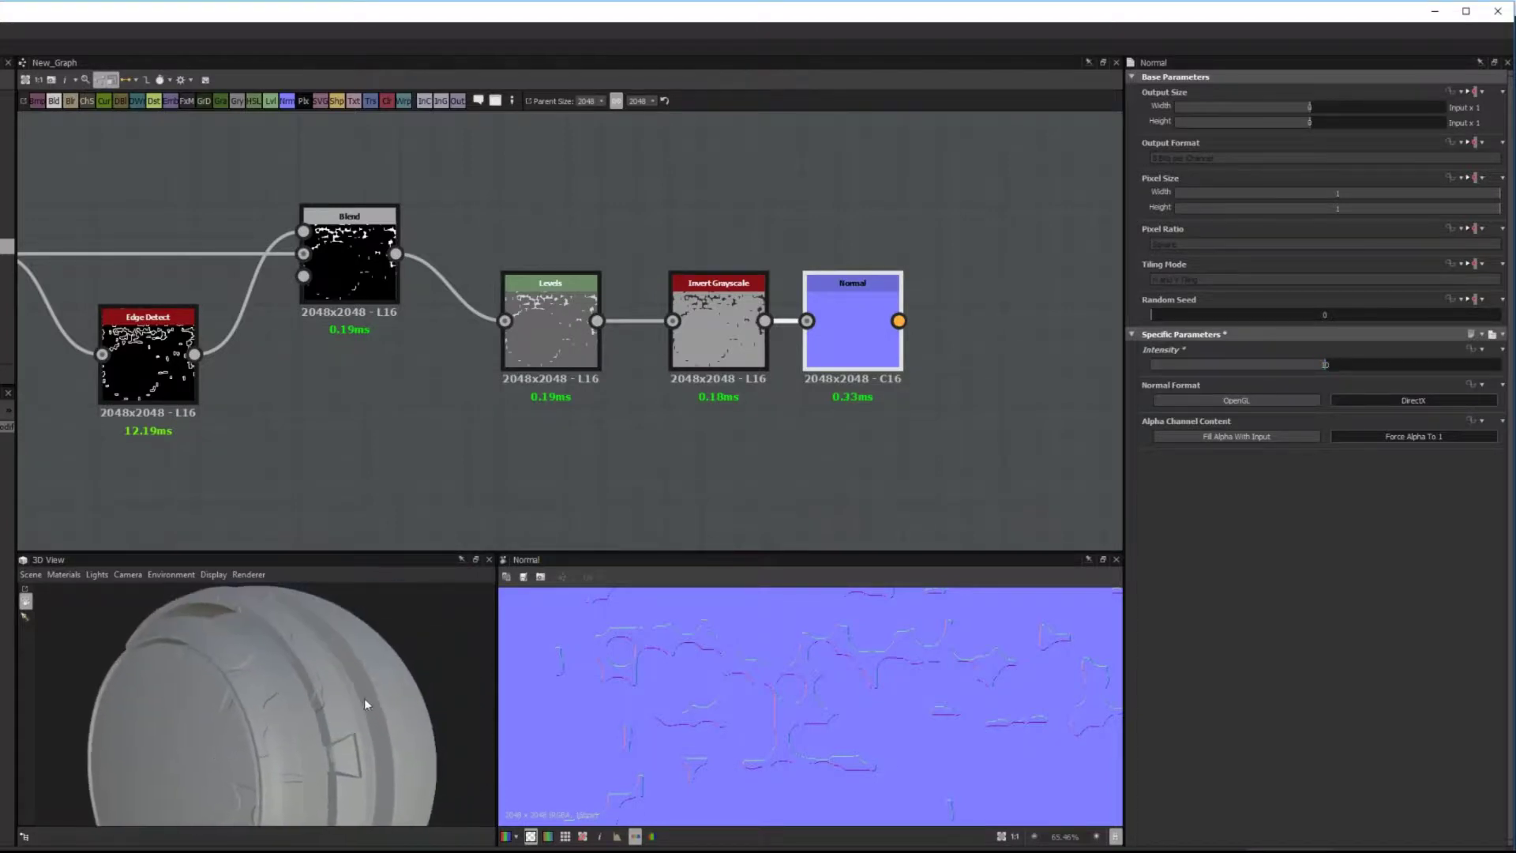
Add a Blend node below the Normal node and reconnect the Invert Grayscale output directly to the Normal node.
{"action": "left_click", "coordinate": [877, 424]}
{"action": "scroll", "coordinate": [685, 407], "scroll_direction": "down", "scroll_amount": 1}
{"action": "right_click", "coordinate": [709, 438]}
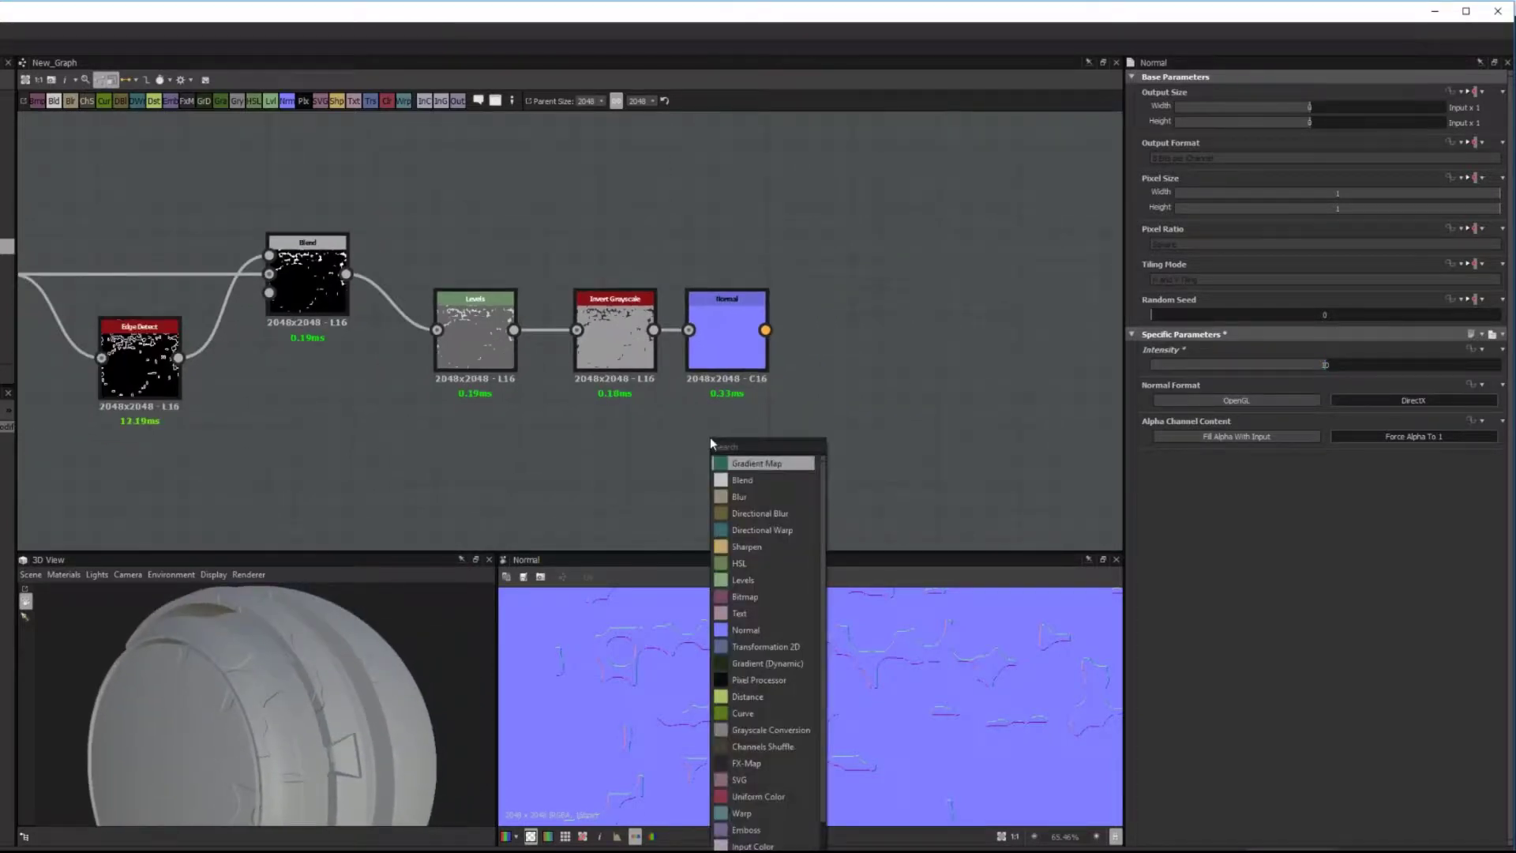
{"action": "left_click", "coordinate": [616, 387]}
{"action": "left_click", "coordinate": [611, 354]}
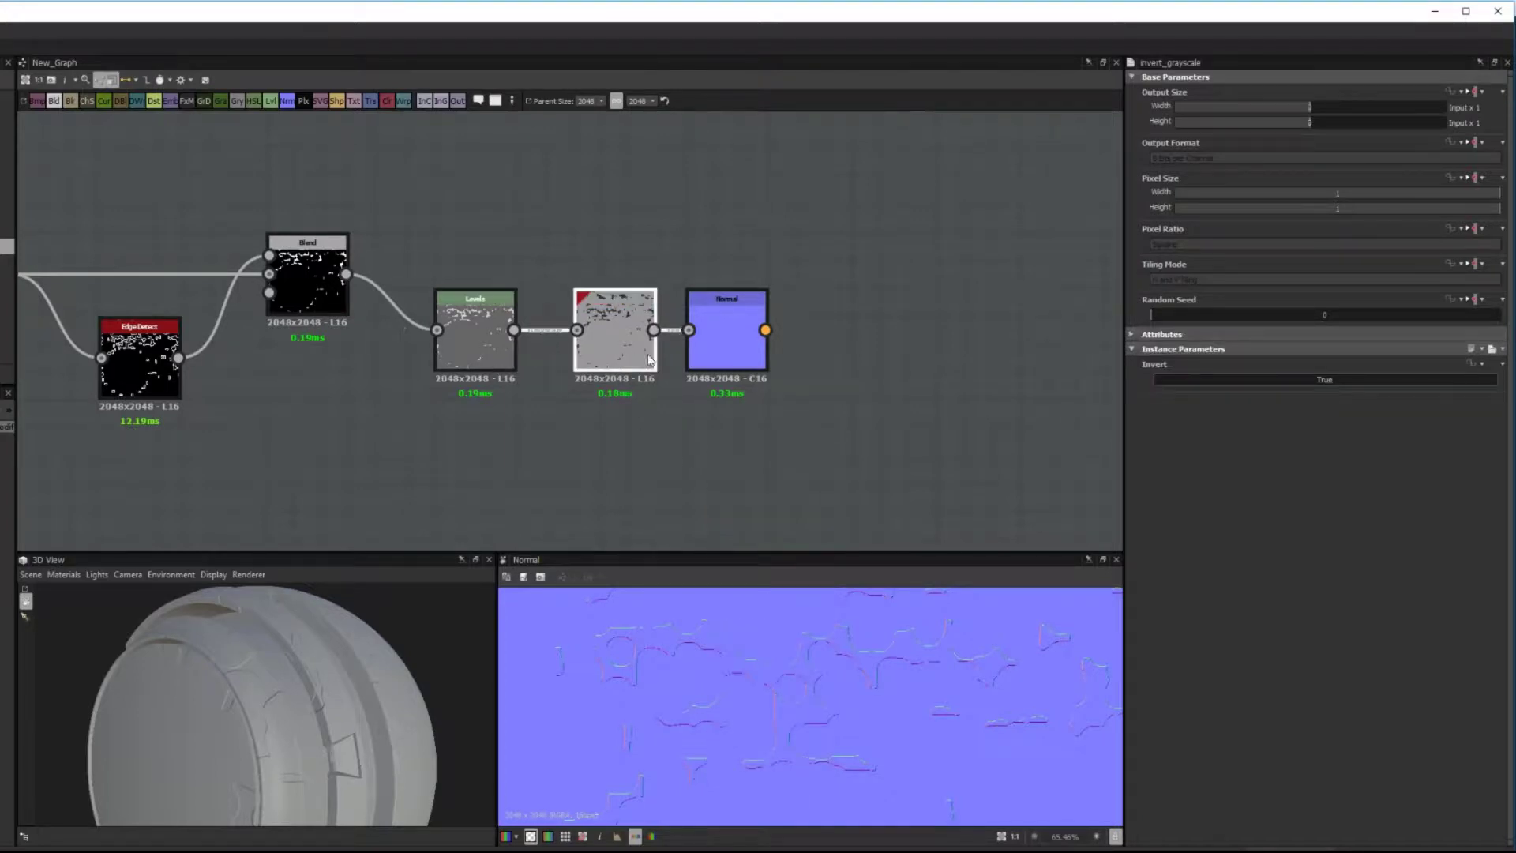
{"action": "right_click", "coordinate": [616, 407]}
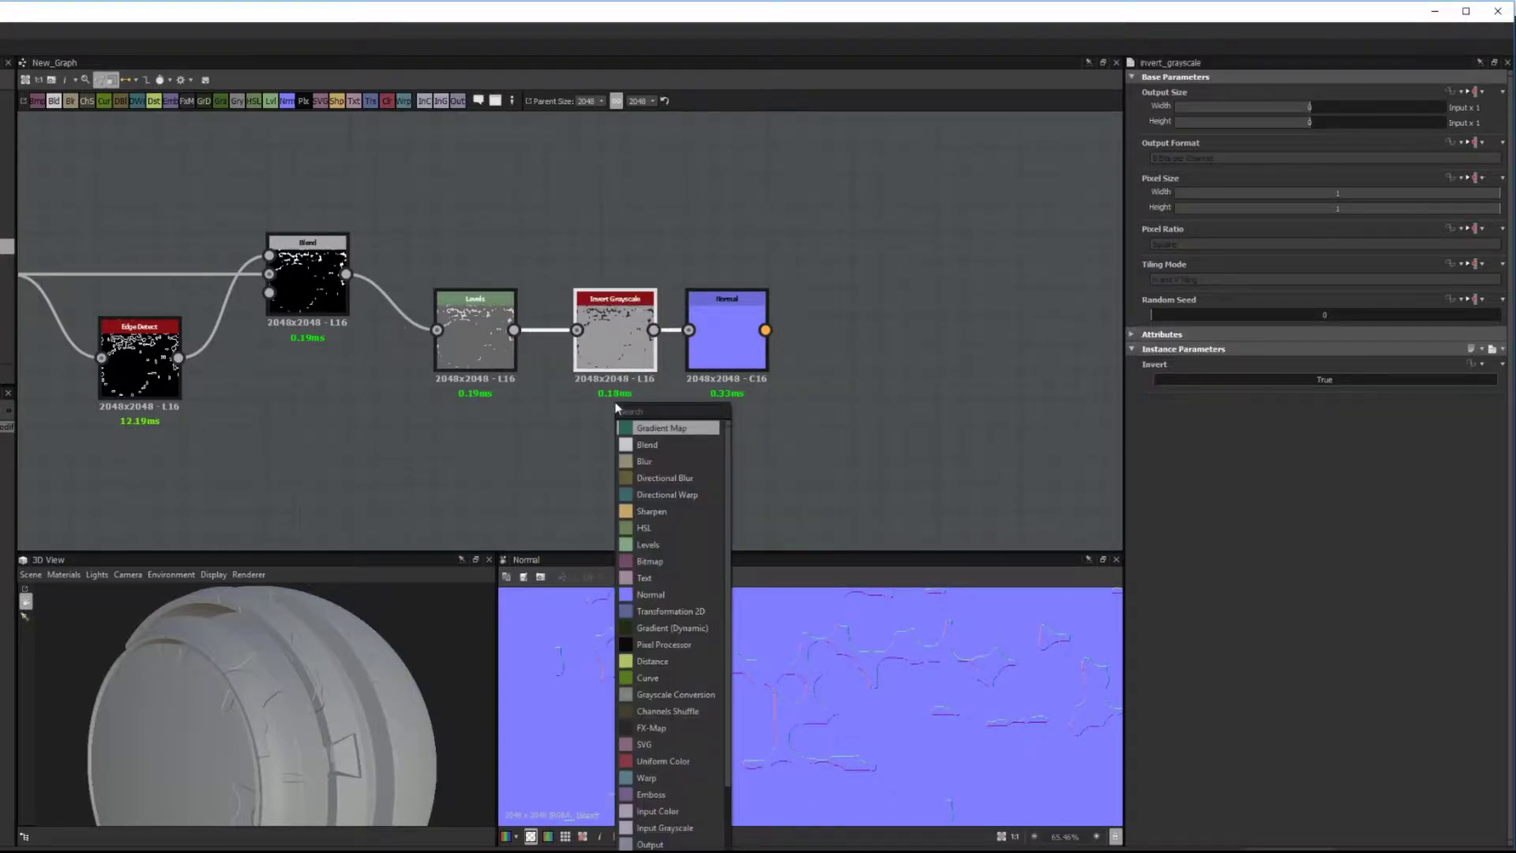
{"action": "key", "text": "Down"}
{"action": "key", "text": "Return"}
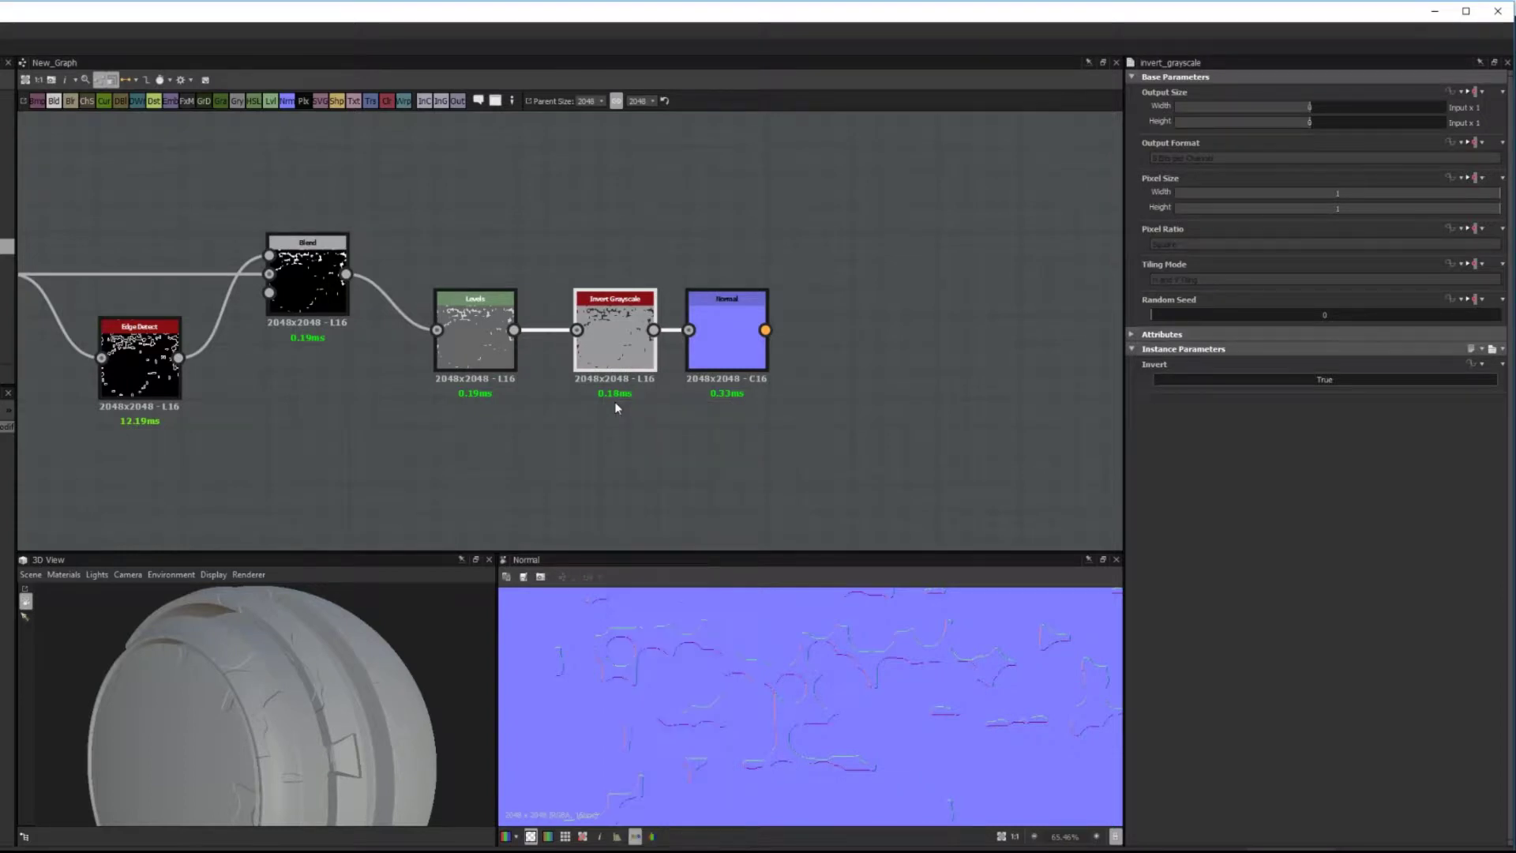
{"action": "left_click_drag", "start_coordinate": [754, 428], "coordinate": [741, 465]}
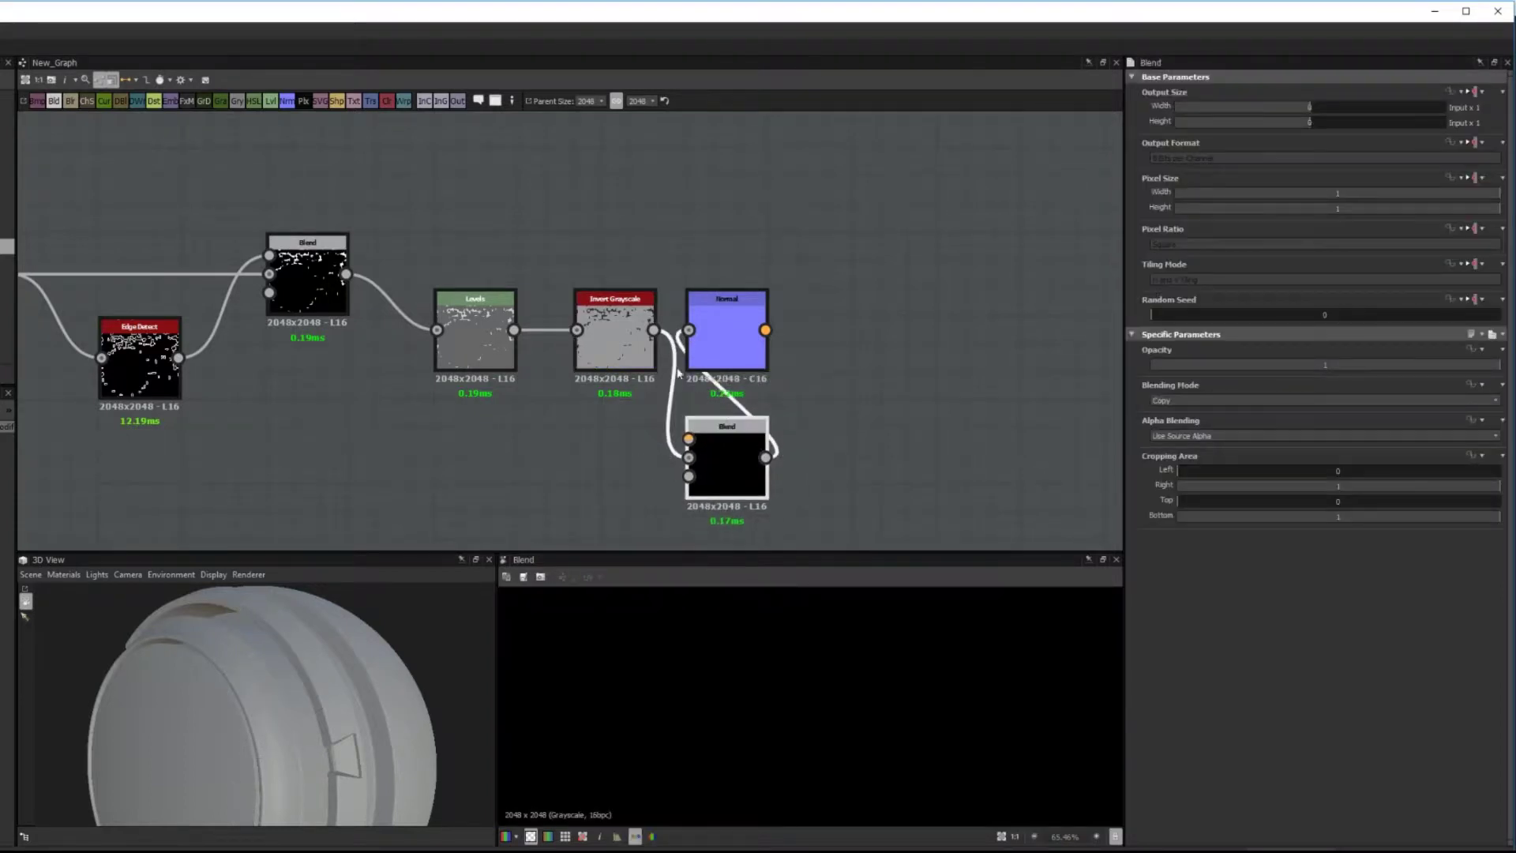
{"action": "left_click_drag", "start_coordinate": [654, 330], "coordinate": [689, 330]}
Add a Uniform Color node and connect it to the new Blend node's background input.
{"action": "middle_click_drag", "start_coordinate": [592, 463], "coordinate": [581, 419]}
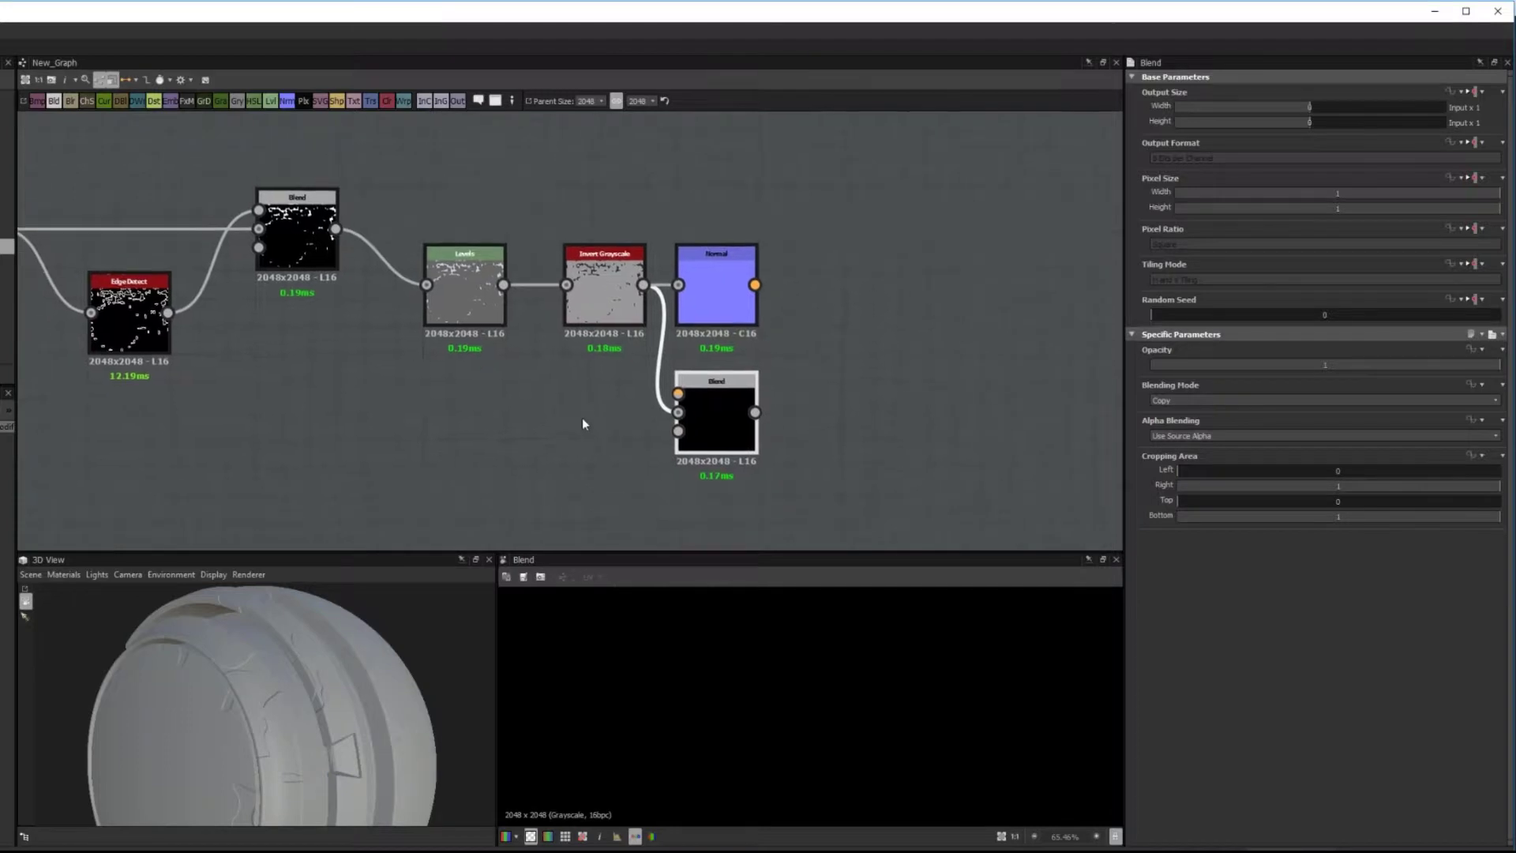
{"action": "left_click", "coordinate": [581, 419]}
{"action": "left_click", "coordinate": [387, 102]}
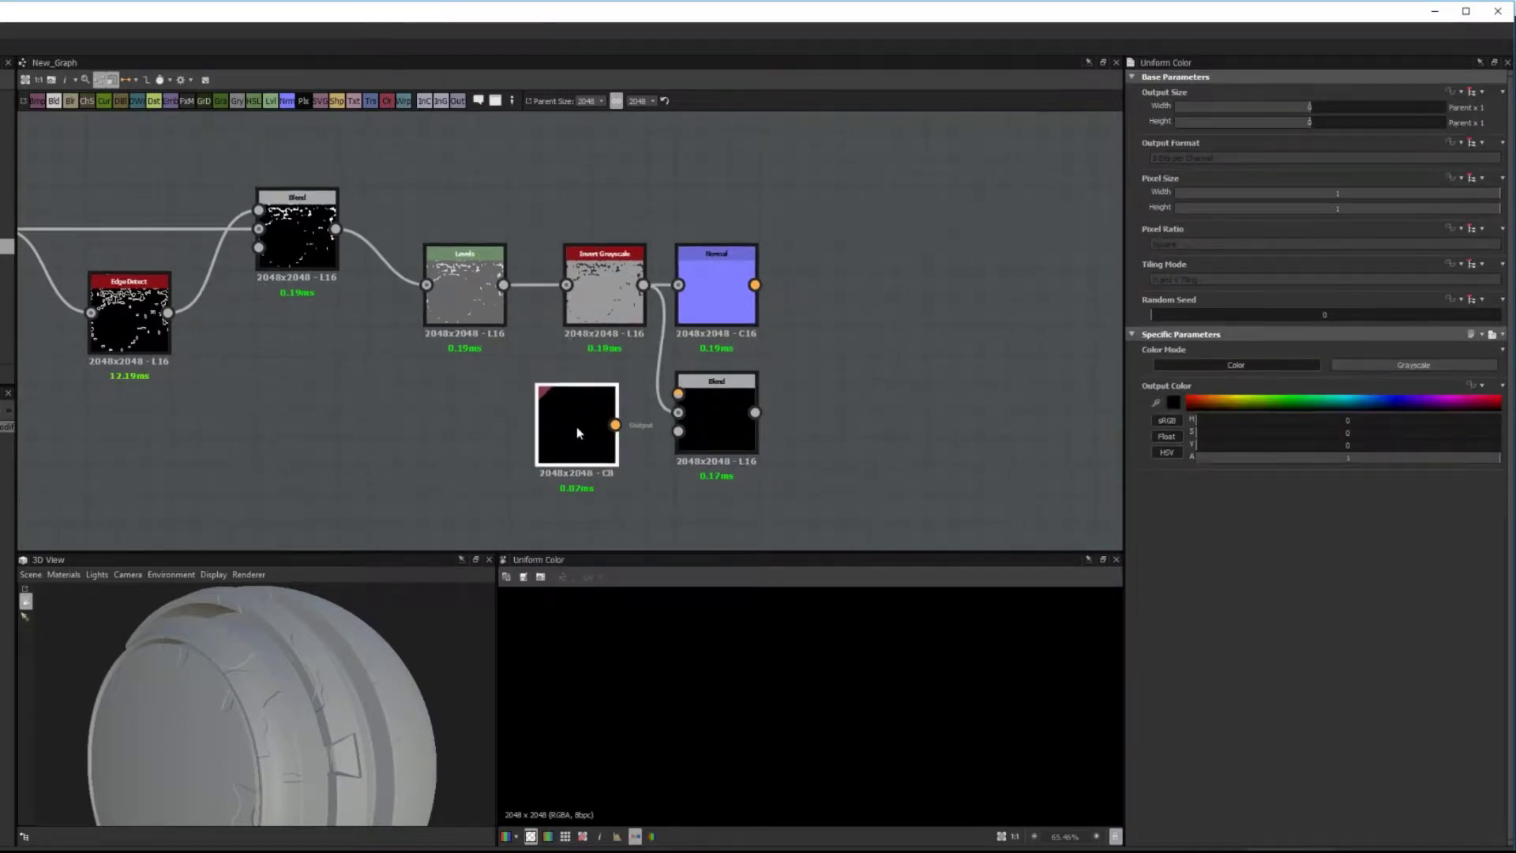
{"action": "left_click_drag", "start_coordinate": [616, 425], "coordinate": [678, 412]}
{"action": "left_click_drag", "start_coordinate": [562, 432], "coordinate": [496, 484]}
Add an HSL node fed by the Uniform Color and route it to the Blend's foreground, keeping the Uniform Color as background.
{"action": "key", "text": "space"}
{"action": "type", "text": "hsl"}
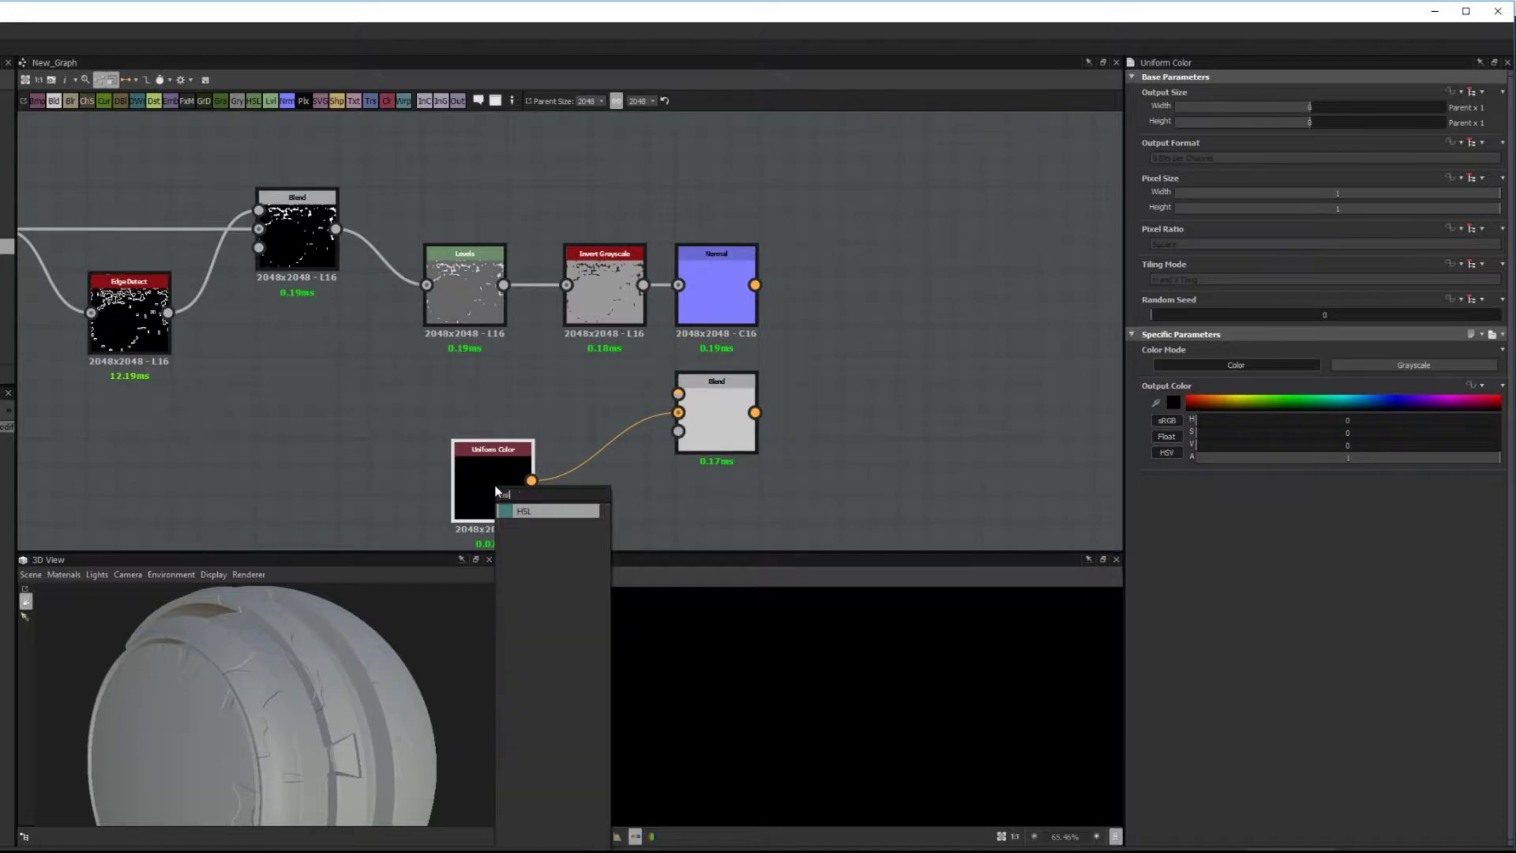
{"action": "key", "text": "Return"}
{"action": "left_click_drag", "start_coordinate": [618, 492], "coordinate": [582, 422]}
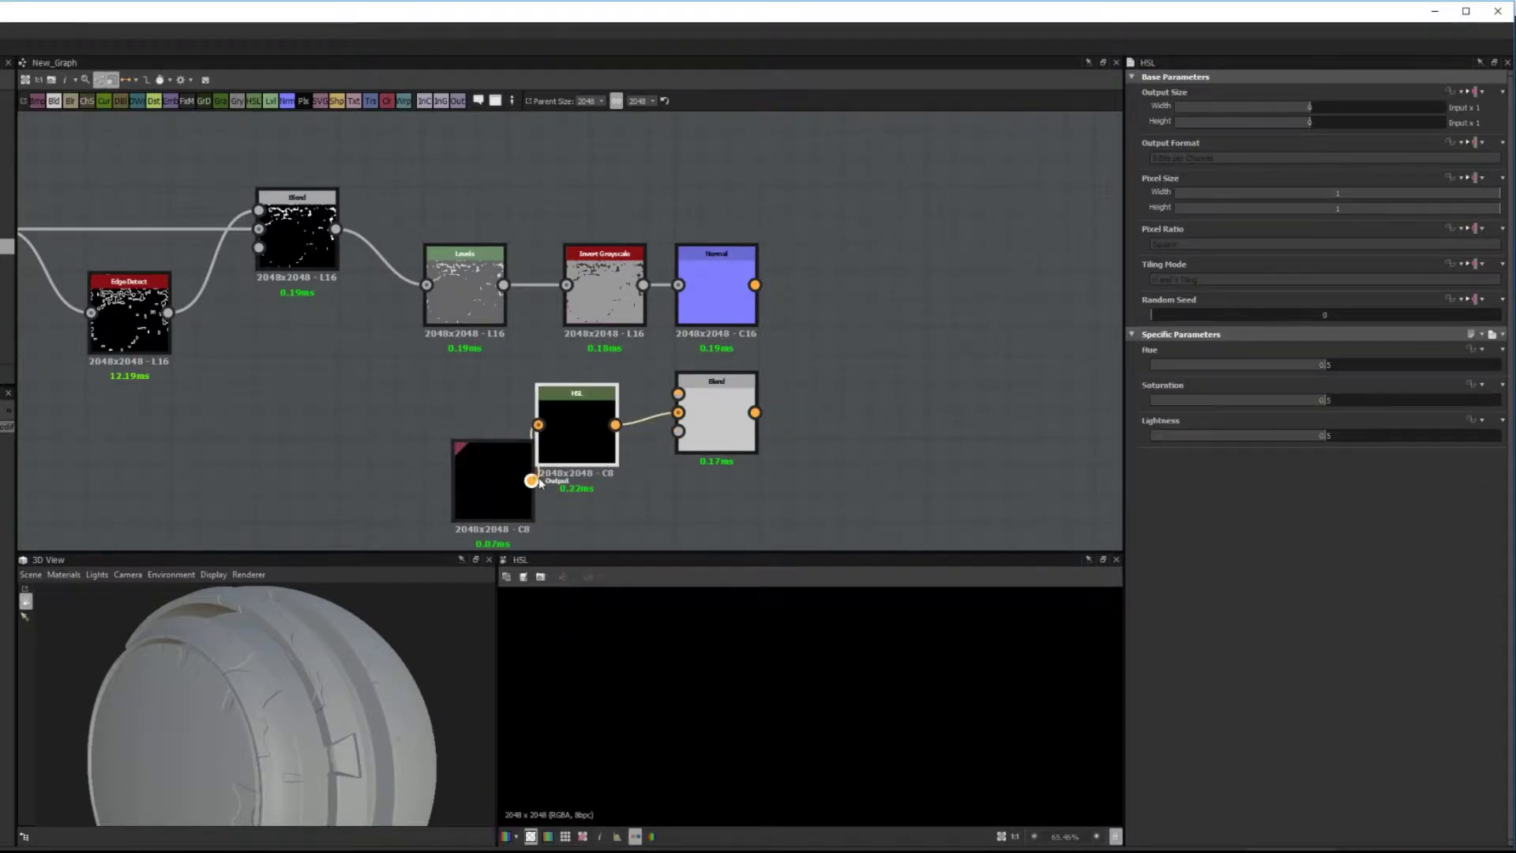
{"action": "left_click_drag", "start_coordinate": [531, 480], "coordinate": [679, 394]}
{"action": "left_click_drag", "start_coordinate": [595, 431], "coordinate": [610, 404]}
Set the Blending Mode of the color Blend node to Multiply.
{"action": "left_click", "coordinate": [719, 417]}
{"action": "left_click", "coordinate": [1286, 402]}
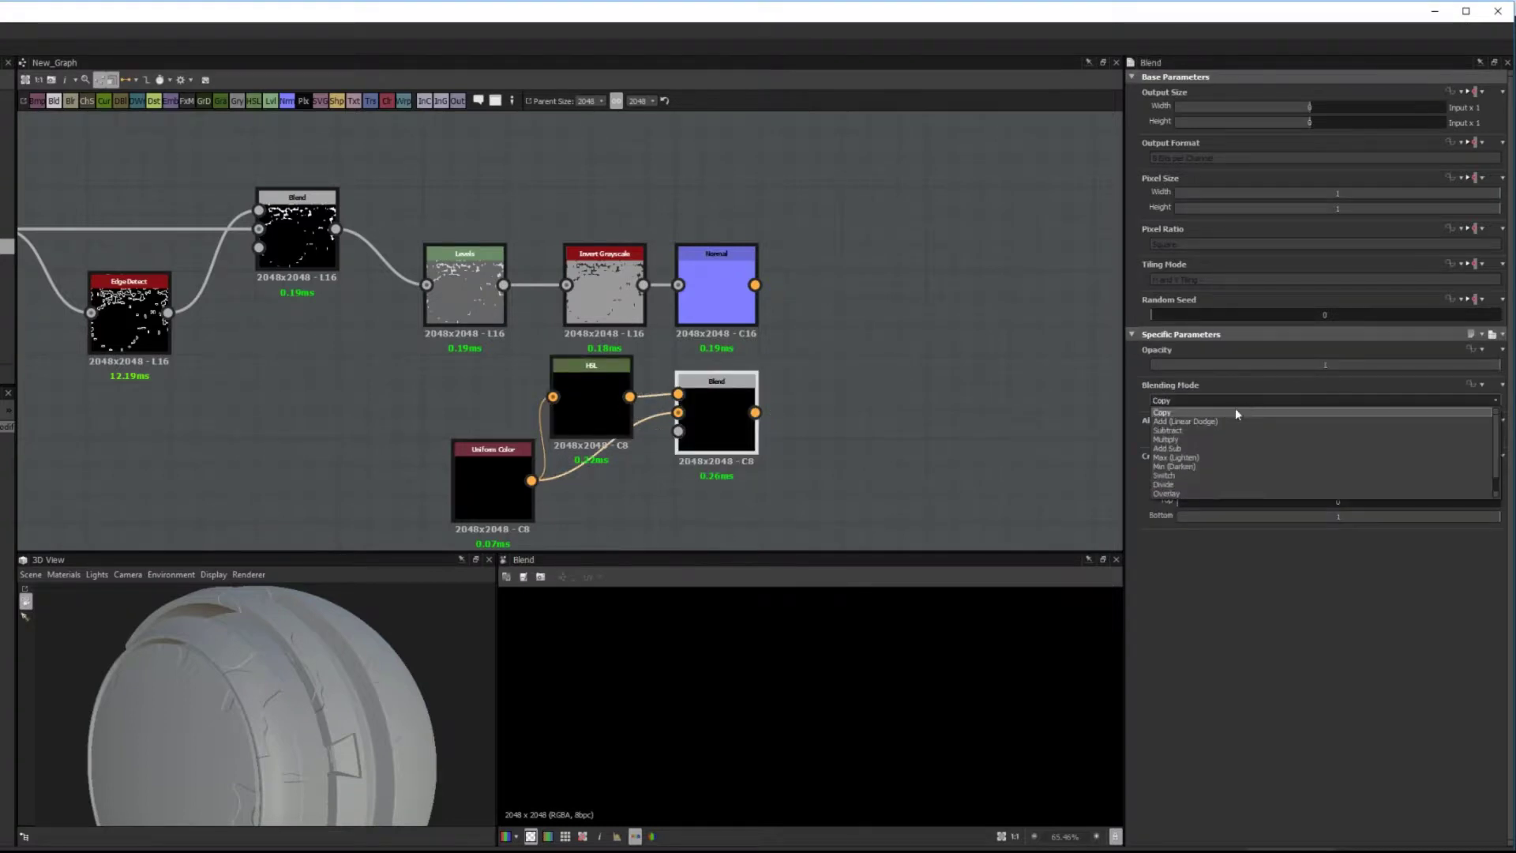
{"action": "left_click", "coordinate": [1207, 438]}
Set the Uniform Color to a dark yellow with a hue of about 0.149 and preview the Blend as the model's base color.
{"action": "left_click", "coordinate": [458, 477]}
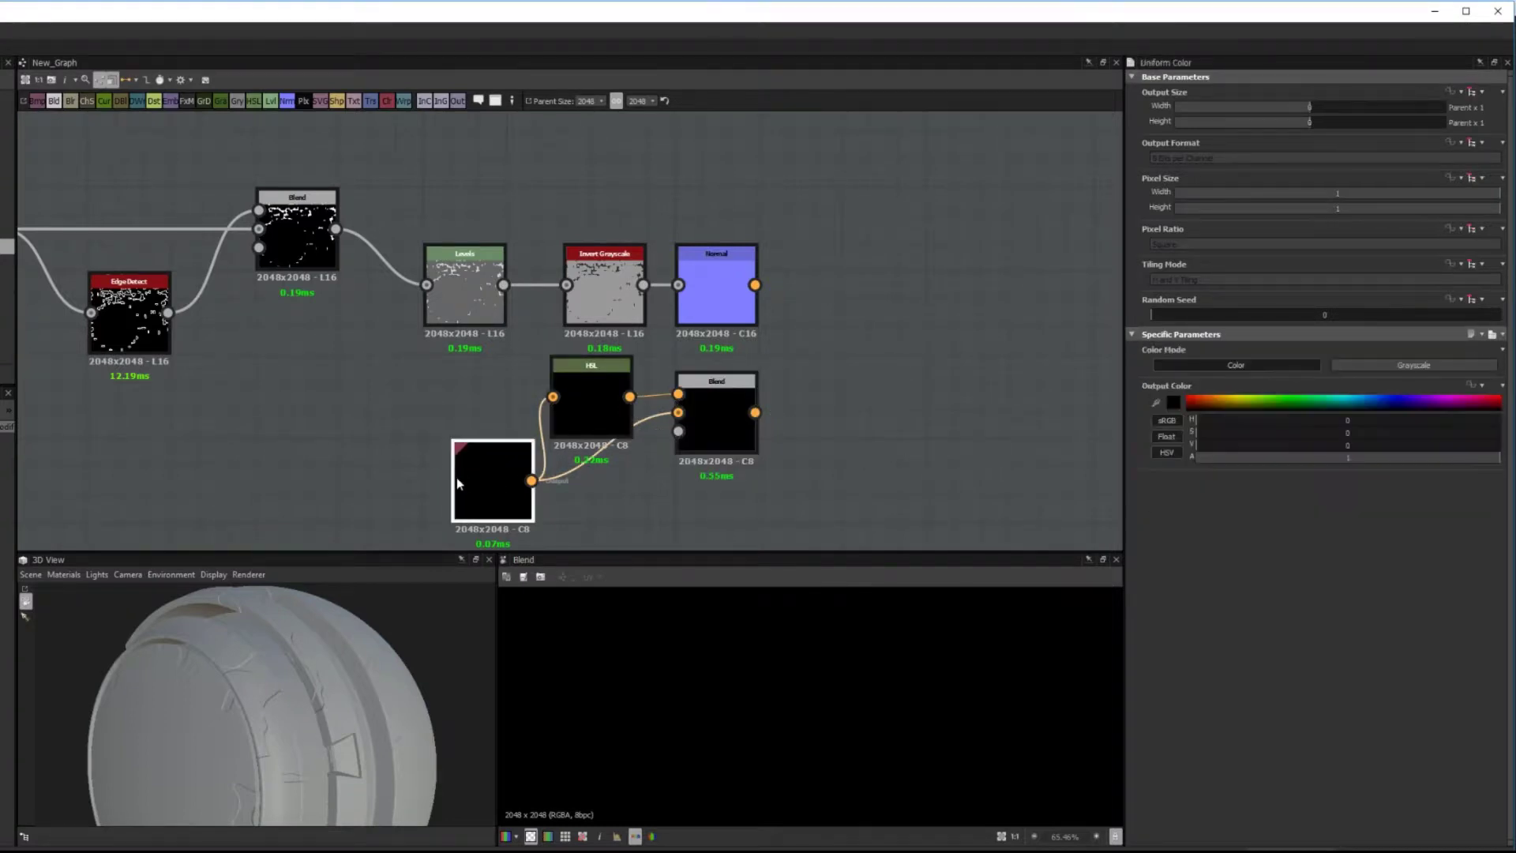
{"action": "left_click", "coordinate": [1232, 401]}
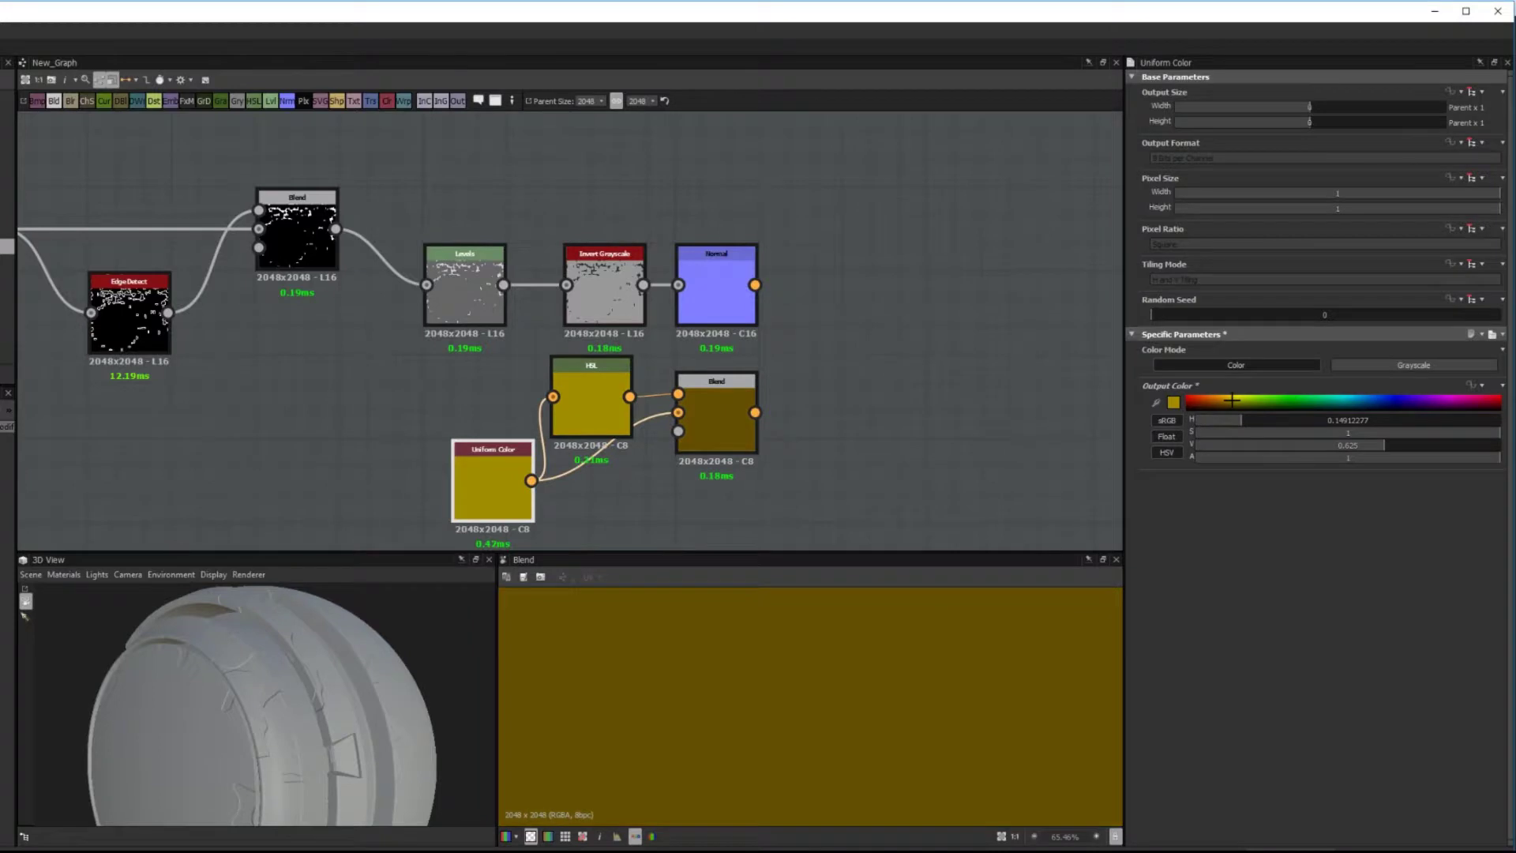
{"action": "right_click", "coordinate": [707, 415]}
{"action": "left_click", "coordinate": [782, 446]}
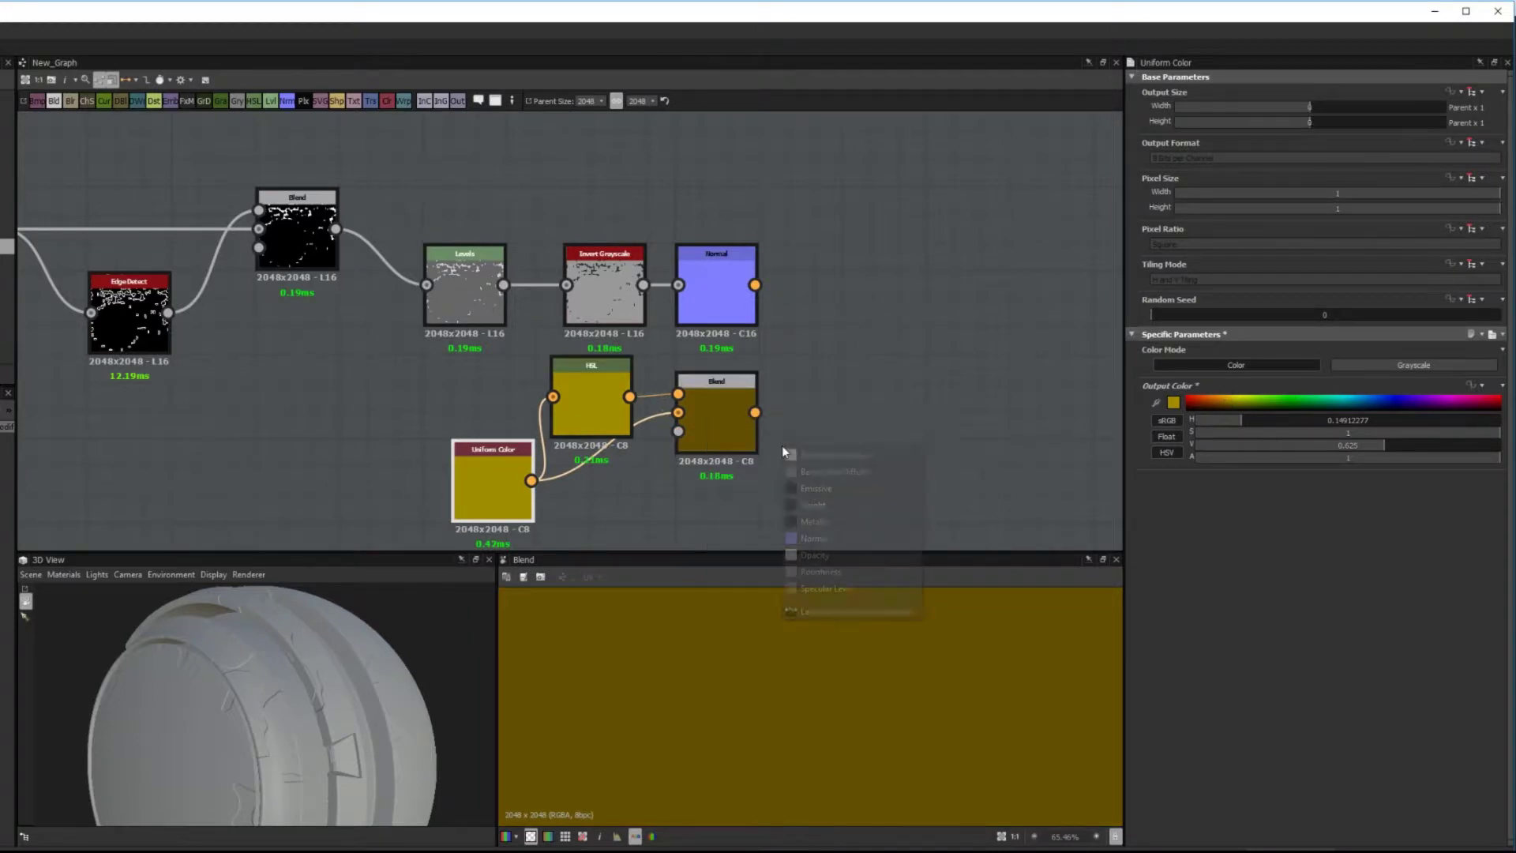
{"action": "left_click", "coordinate": [837, 468]}
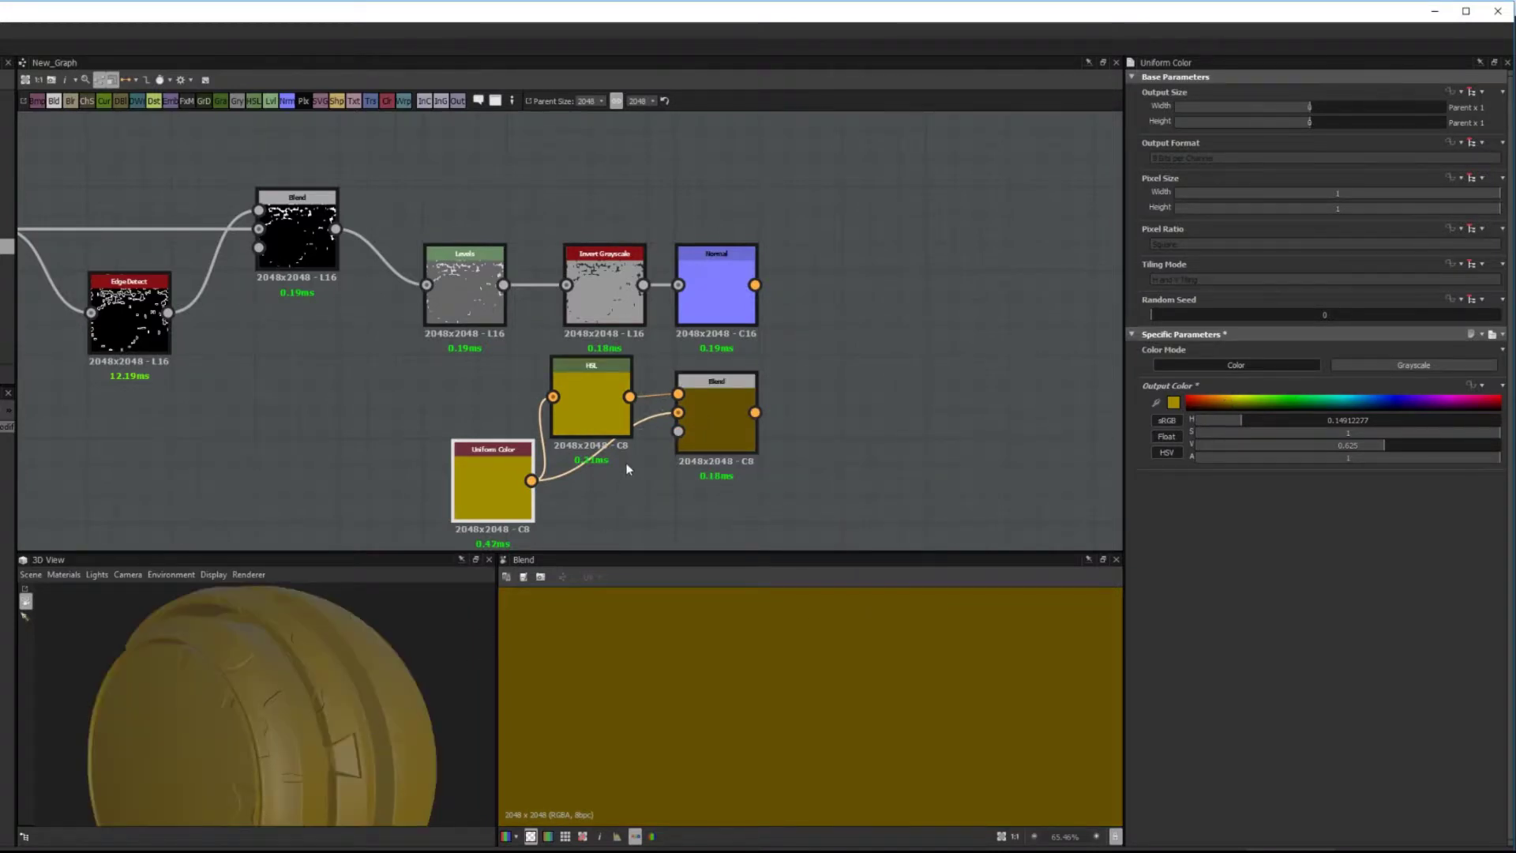
Set the HSL node's Lightness to about 0.56.
{"action": "double_click", "coordinate": [593, 406]}
{"action": "left_click_drag", "start_coordinate": [1326, 426], "coordinate": [1347, 434]}
{"action": "middle_click_drag", "start_coordinate": [476, 366], "coordinate": [577, 361]}
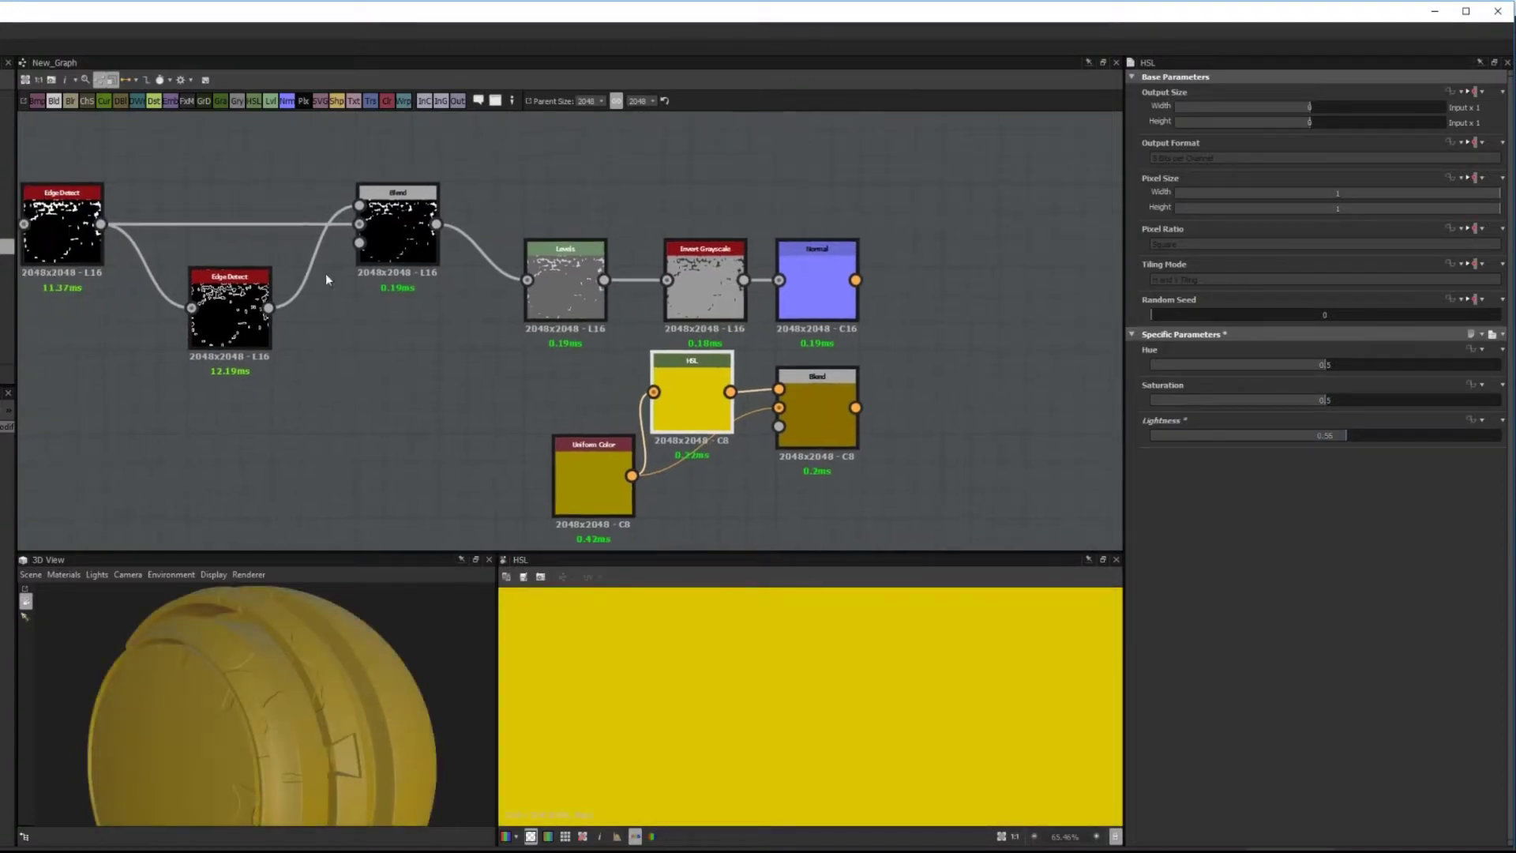
Mask the color Blend by feeding the output of the two Edge Detect nodes' Blend into its opacity input.
{"action": "left_click_drag", "start_coordinate": [437, 224], "coordinate": [811, 442]}
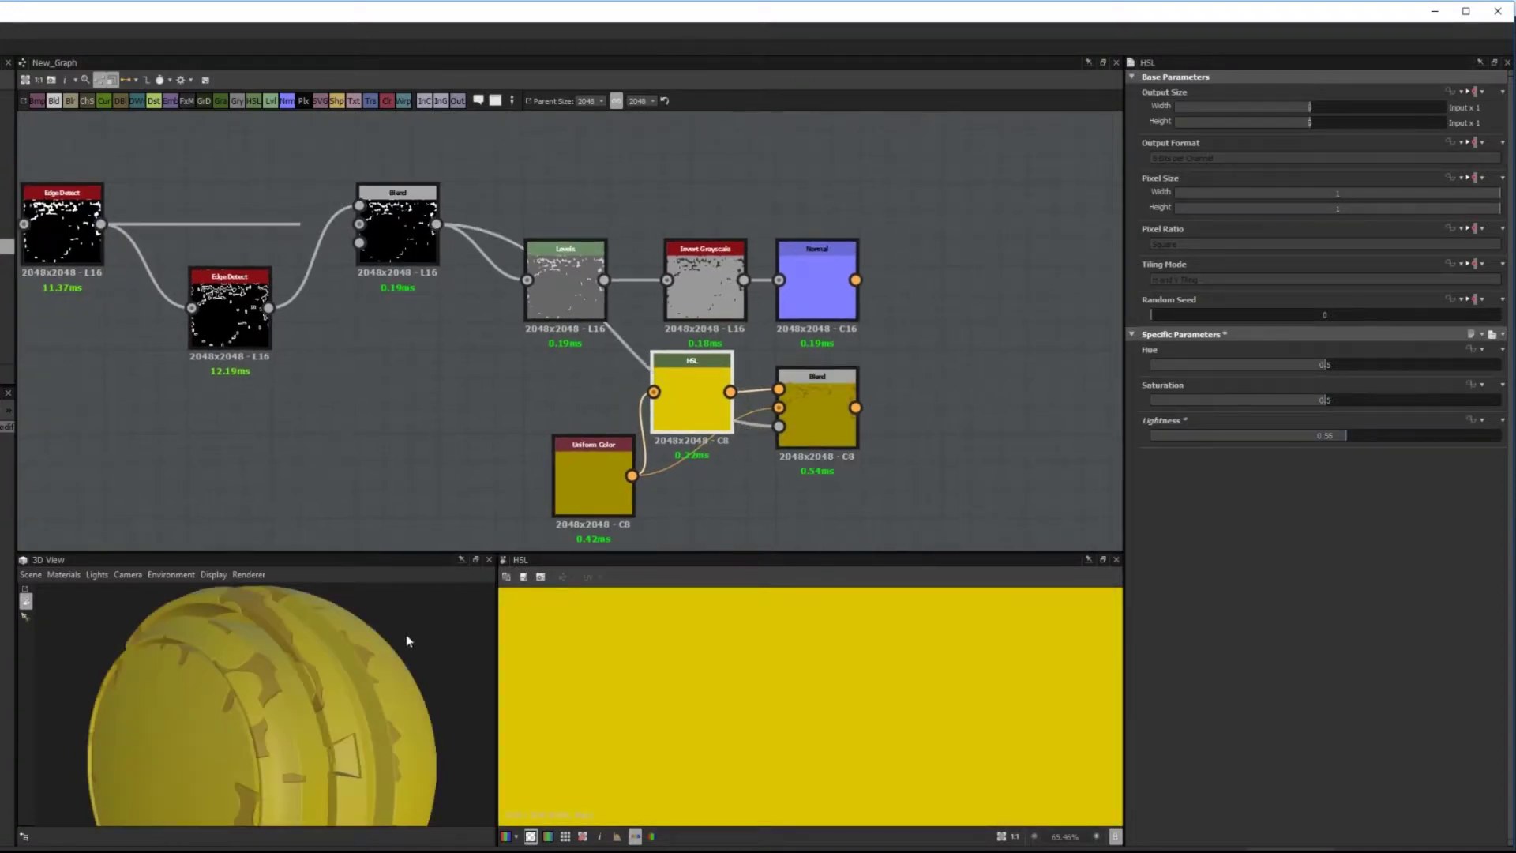
{"action": "left_click_drag", "start_coordinate": [406, 633], "coordinate": [421, 687]}
Set the Tile Sampler's X Amount and Y Amount to 47 and adjust its Scale to about 2.02.
{"action": "left_click", "coordinate": [75, 238]}
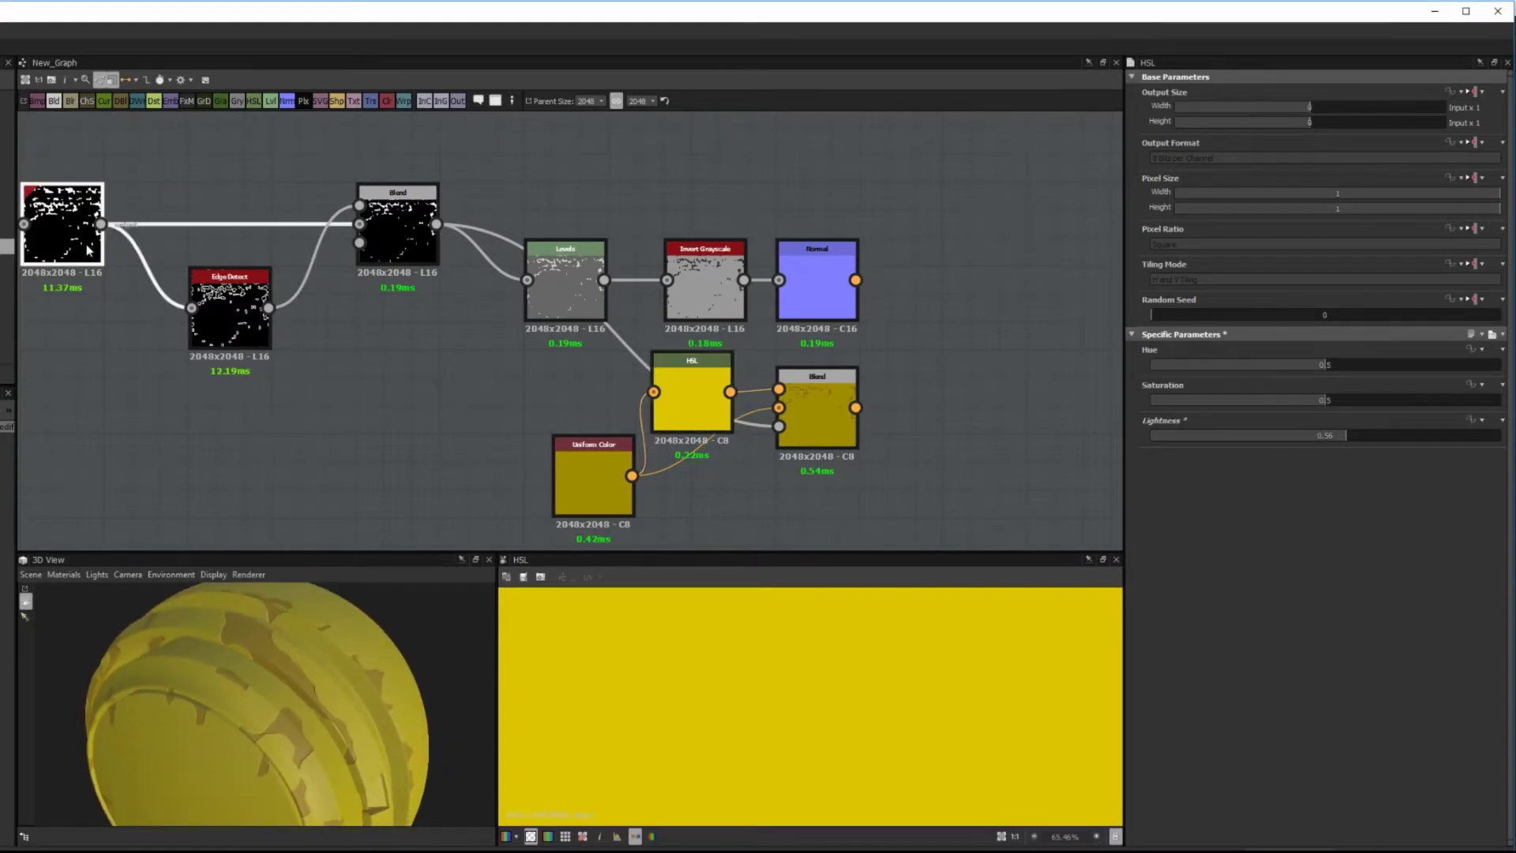
{"action": "middle_click_drag", "start_coordinate": [187, 417], "coordinate": [497, 463]}
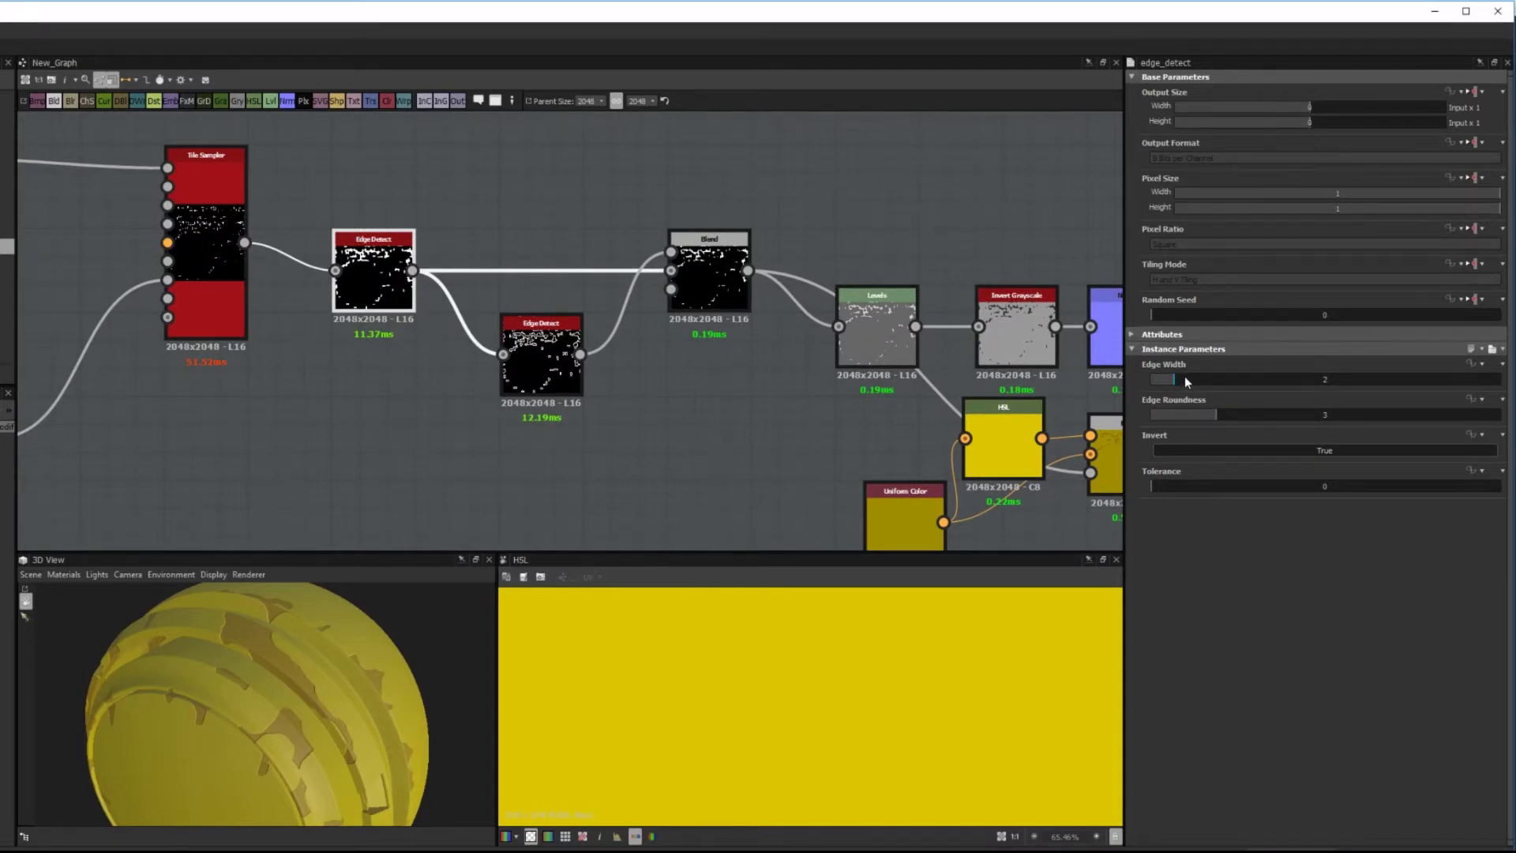
{"action": "middle_click_drag", "start_coordinate": [318, 406], "coordinate": [523, 444]}
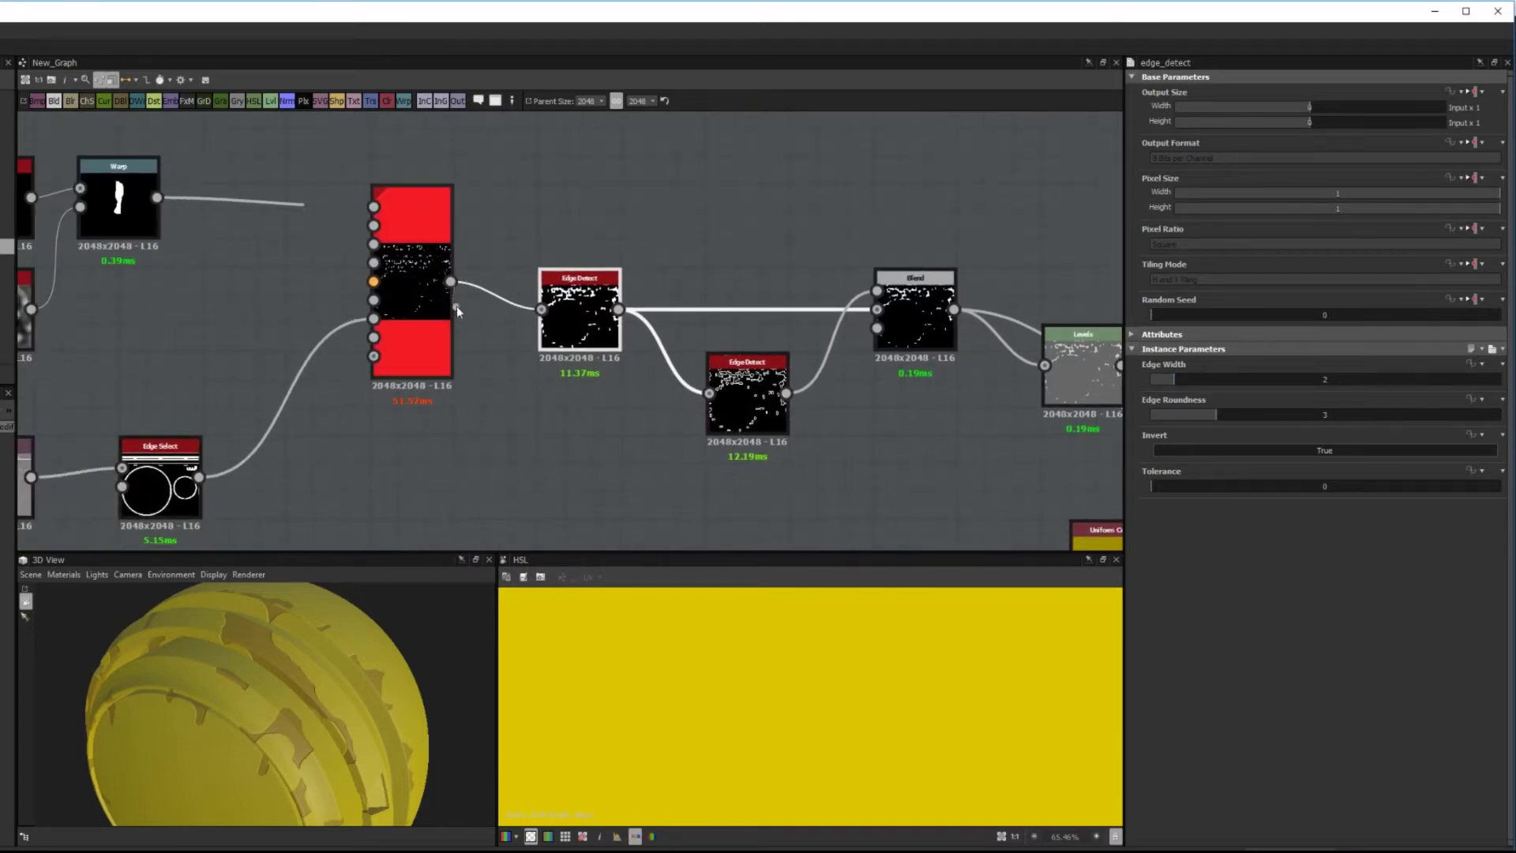
{"action": "left_click", "coordinate": [424, 292]}
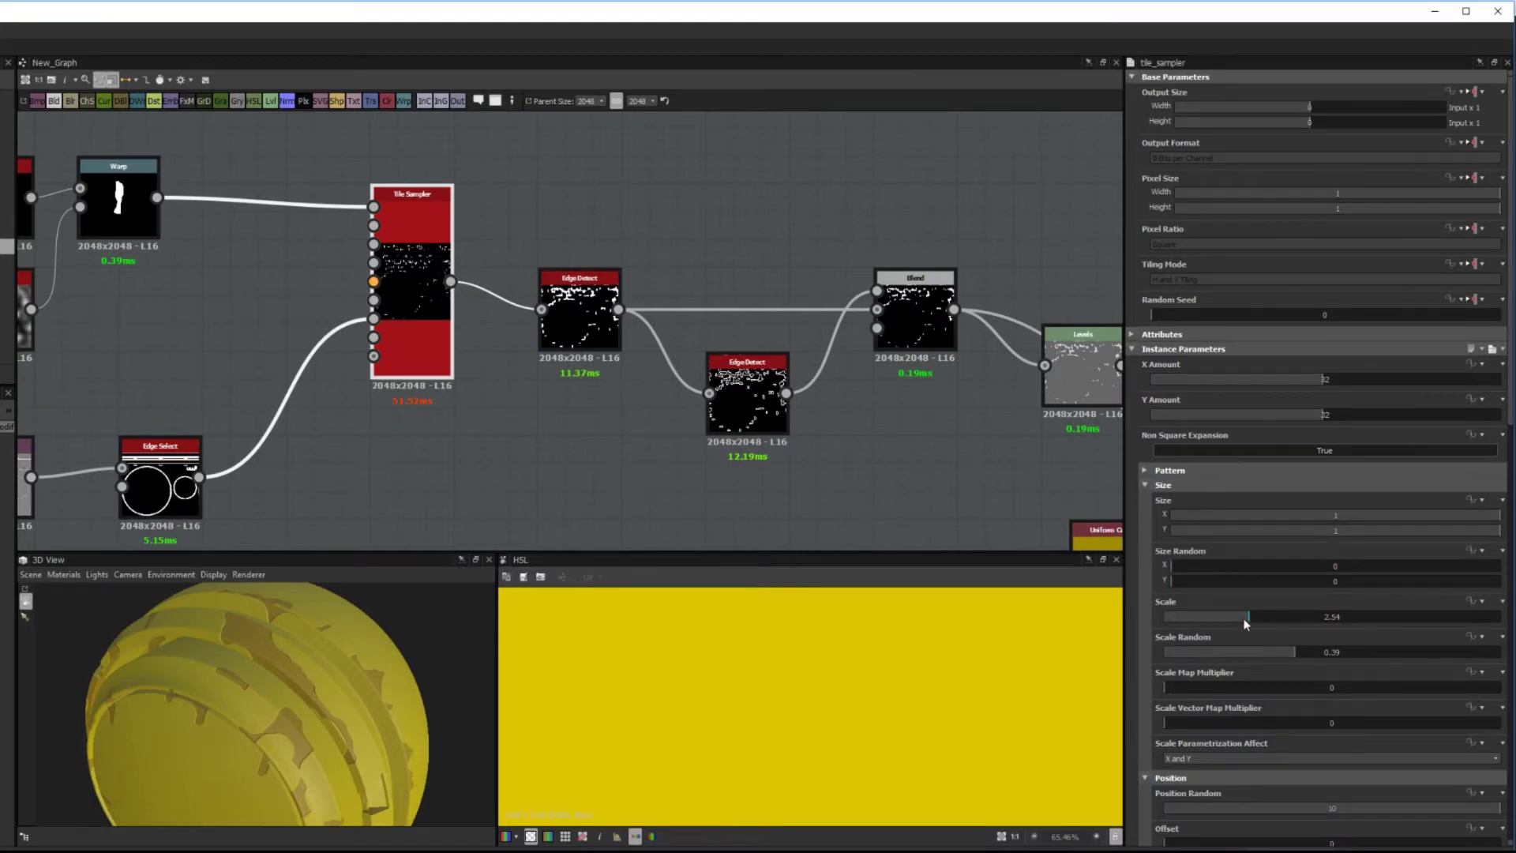
{"action": "left_click_drag", "start_coordinate": [1245, 624], "coordinate": [1178, 617]}
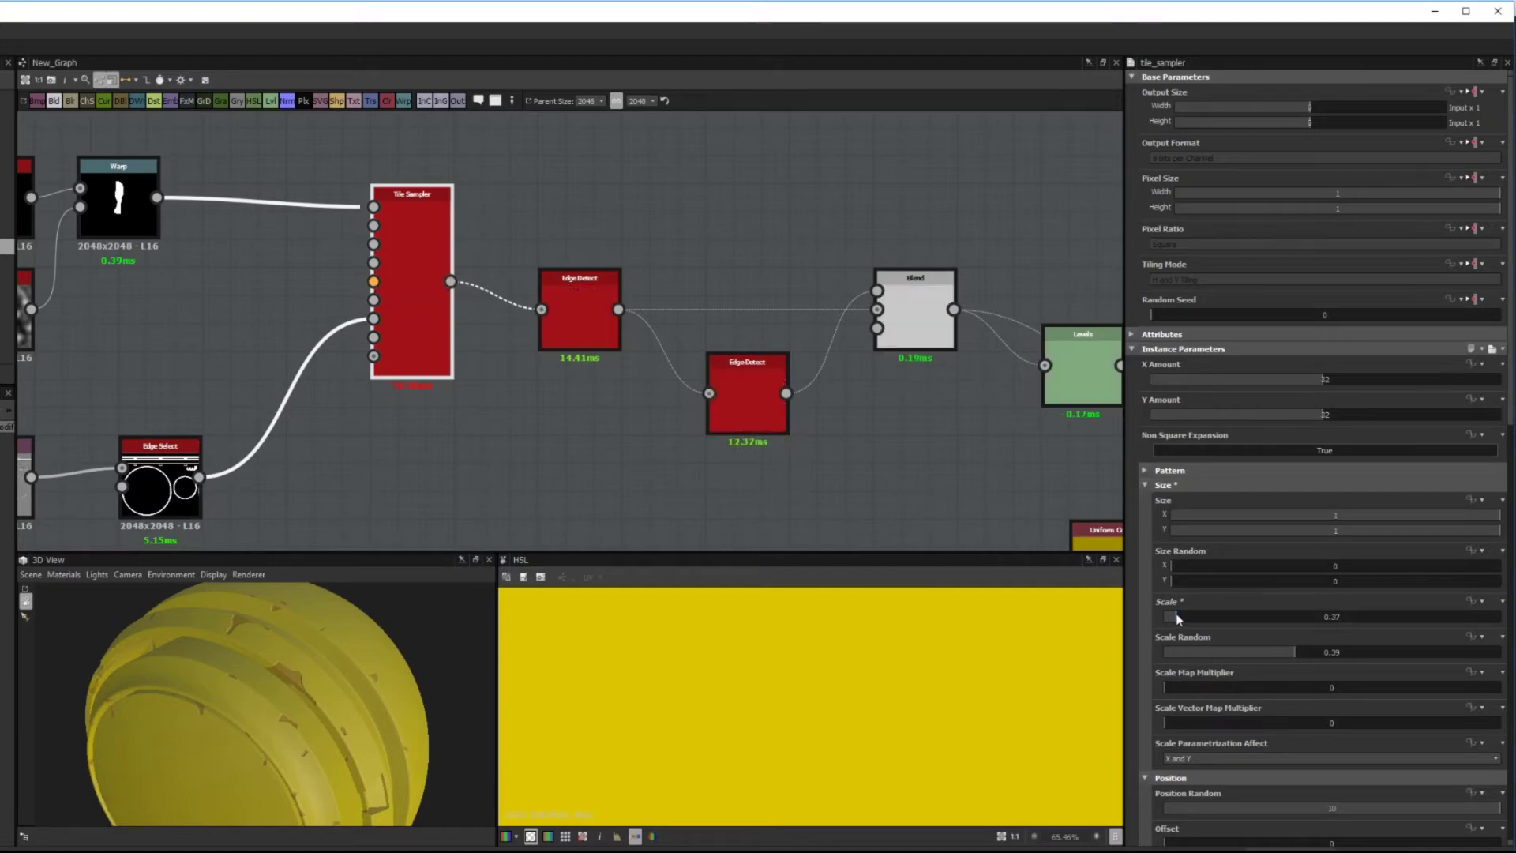
{"action": "left_click_drag", "start_coordinate": [1321, 385], "coordinate": [1406, 380]}
{"action": "left_click_drag", "start_coordinate": [1335, 414], "coordinate": [1406, 416]}
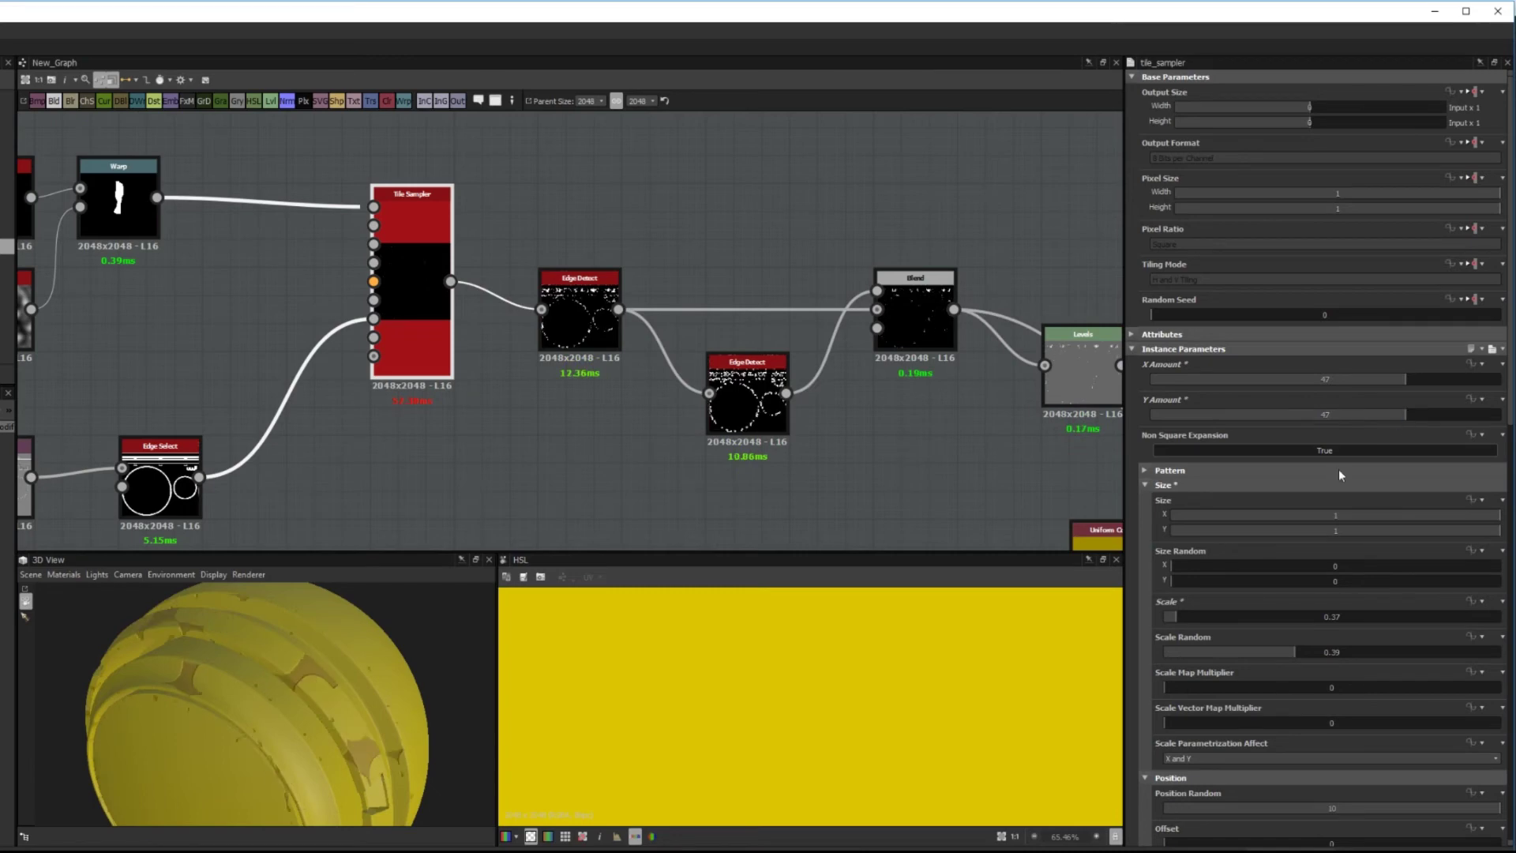
{"action": "left_click_drag", "start_coordinate": [1172, 613], "coordinate": [1234, 622]}
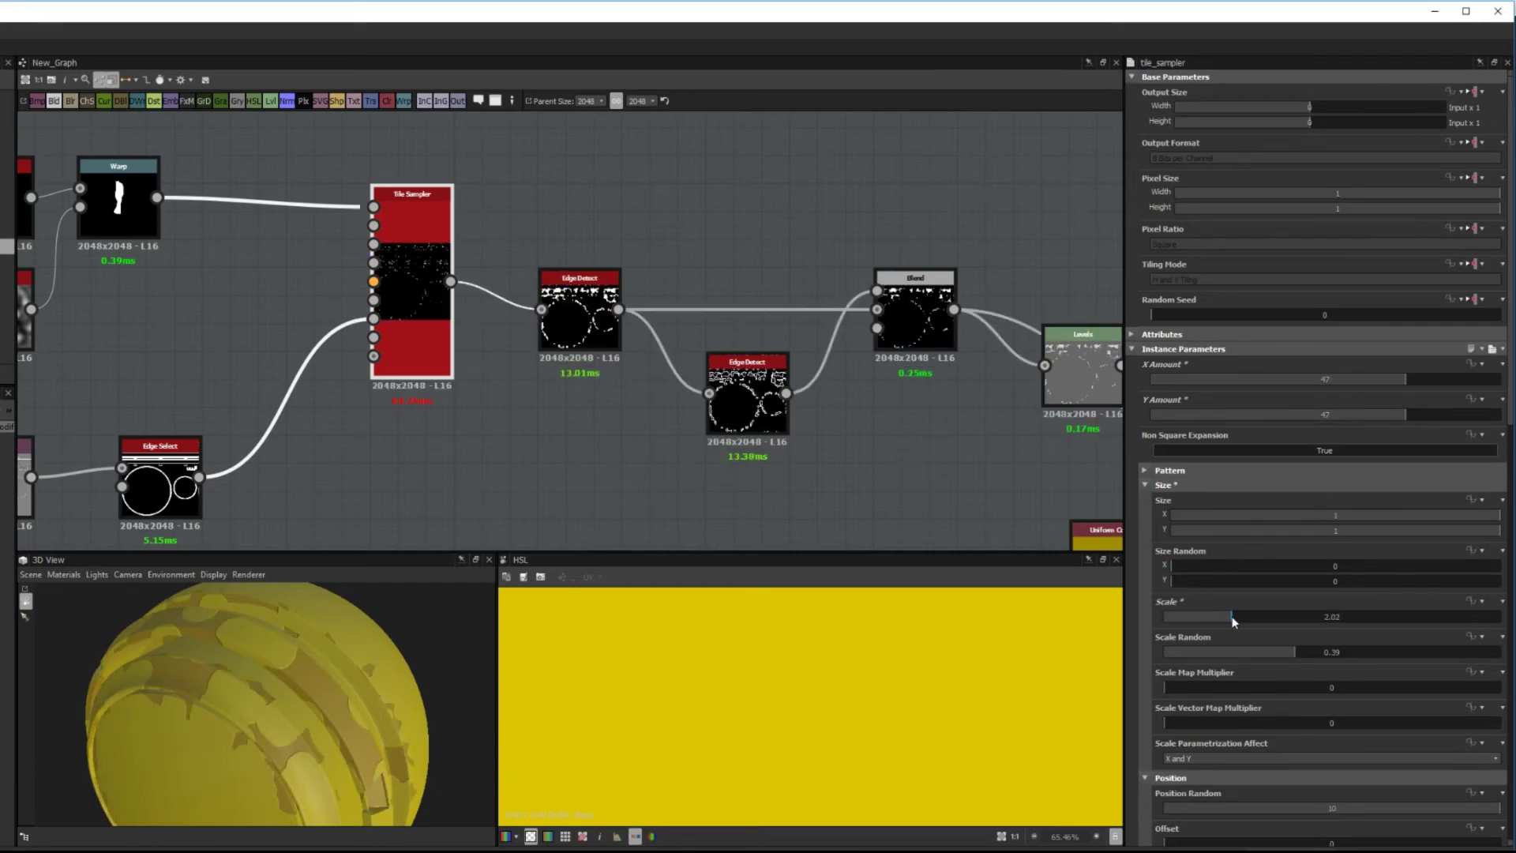